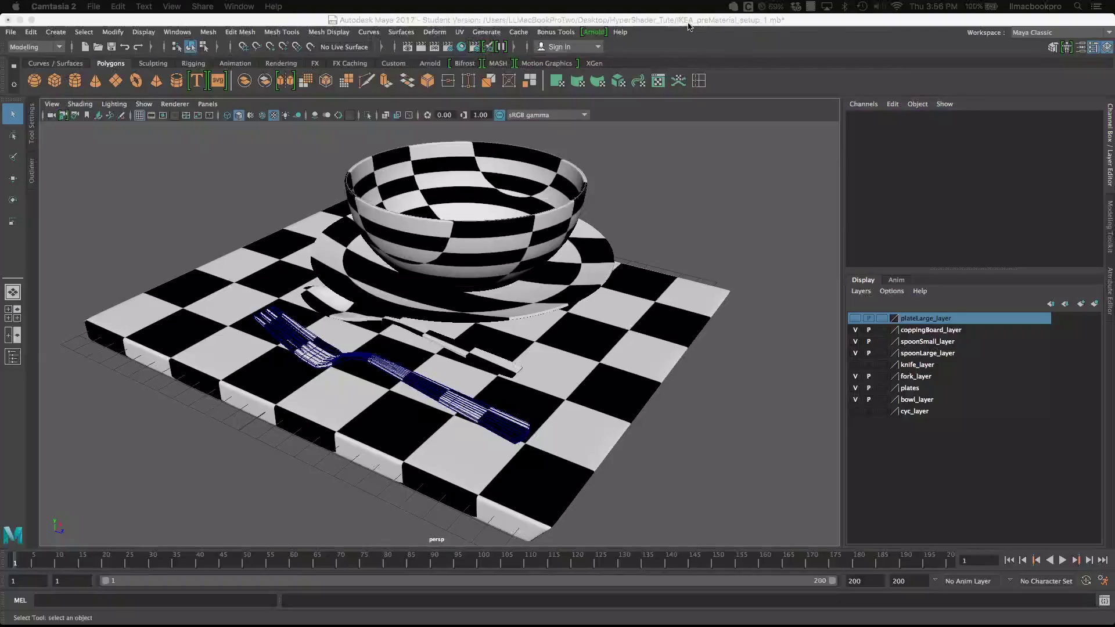
- Bring Maya to the front and open the Hypershade maximized to fill the screen
{"action": "left_click", "coordinate": [683, 36]}
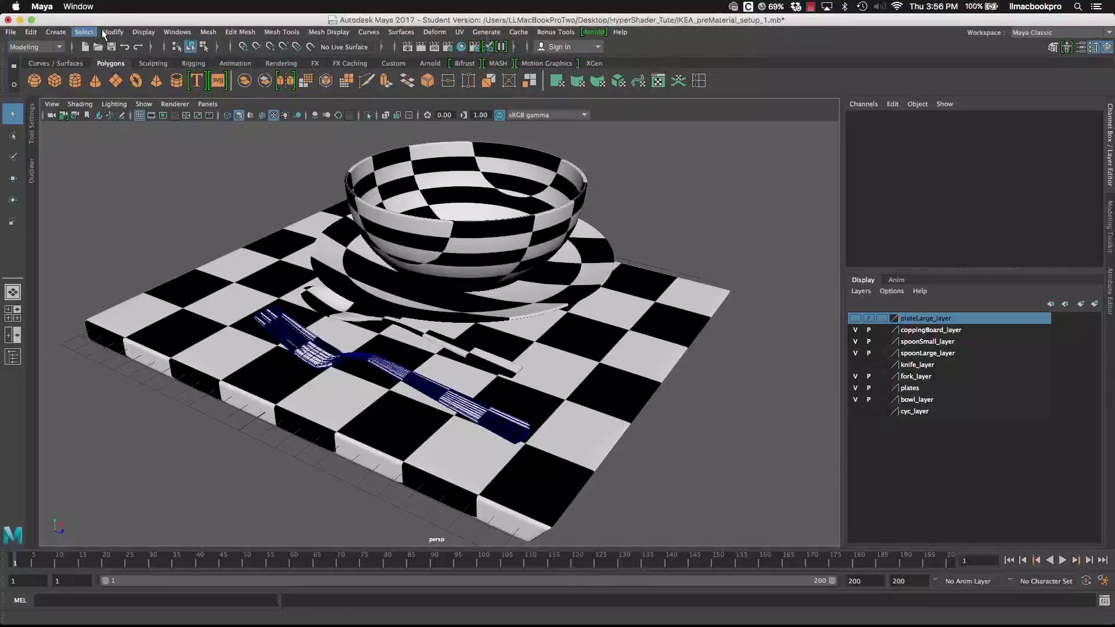
{"action": "left_click", "coordinate": [177, 32]}
{"action": "mouse_move", "coordinate": [227, 102]}
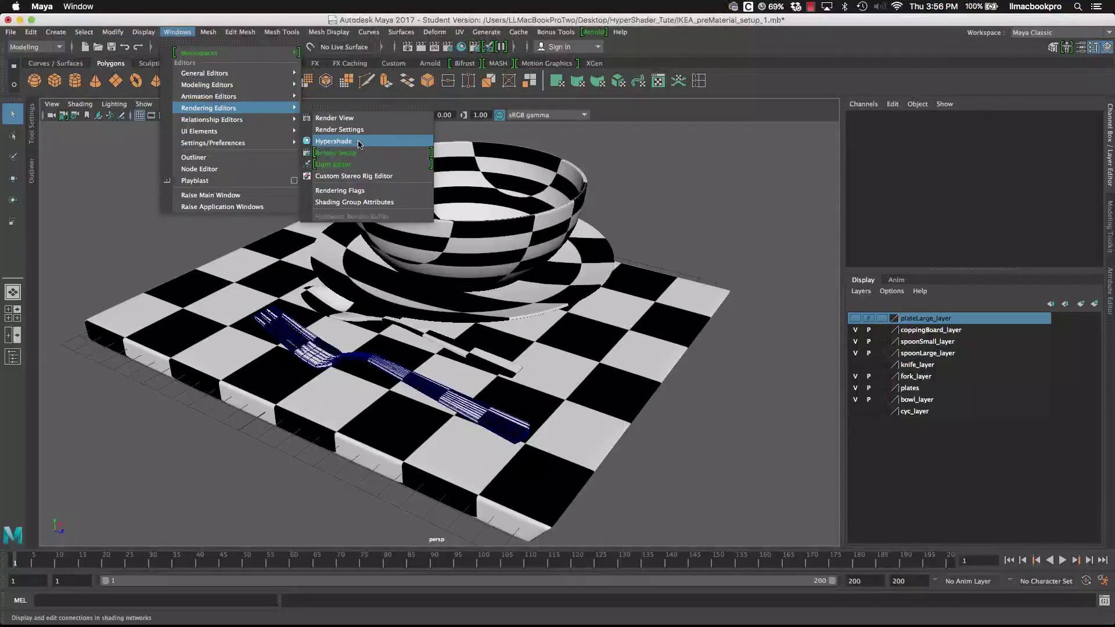
{"action": "left_click", "coordinate": [462, 48]}
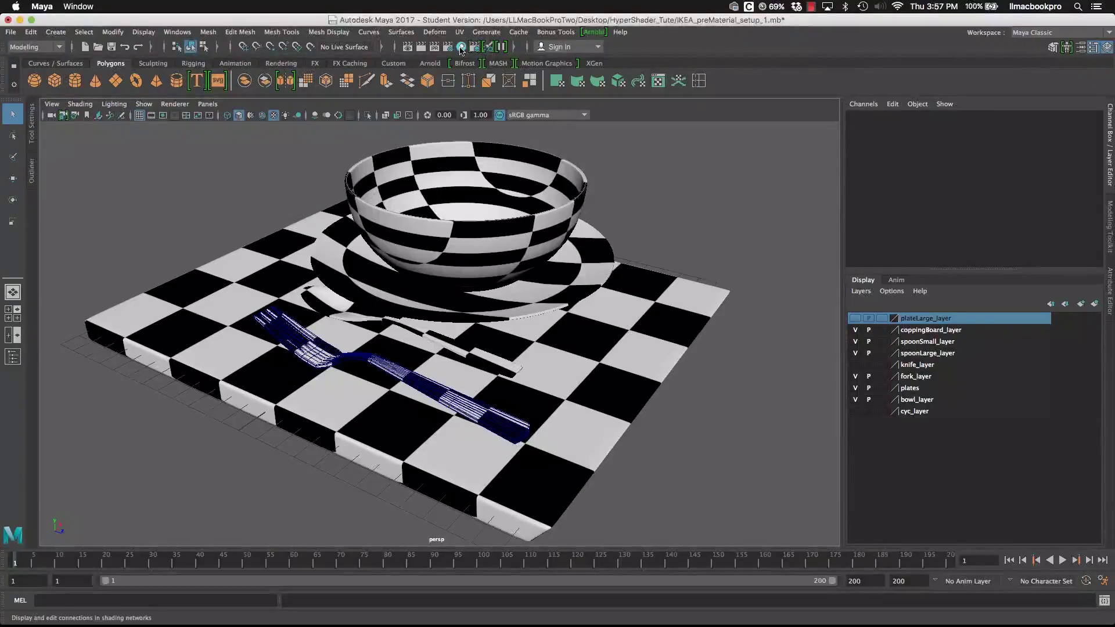
{"action": "left_click", "coordinate": [462, 48]}
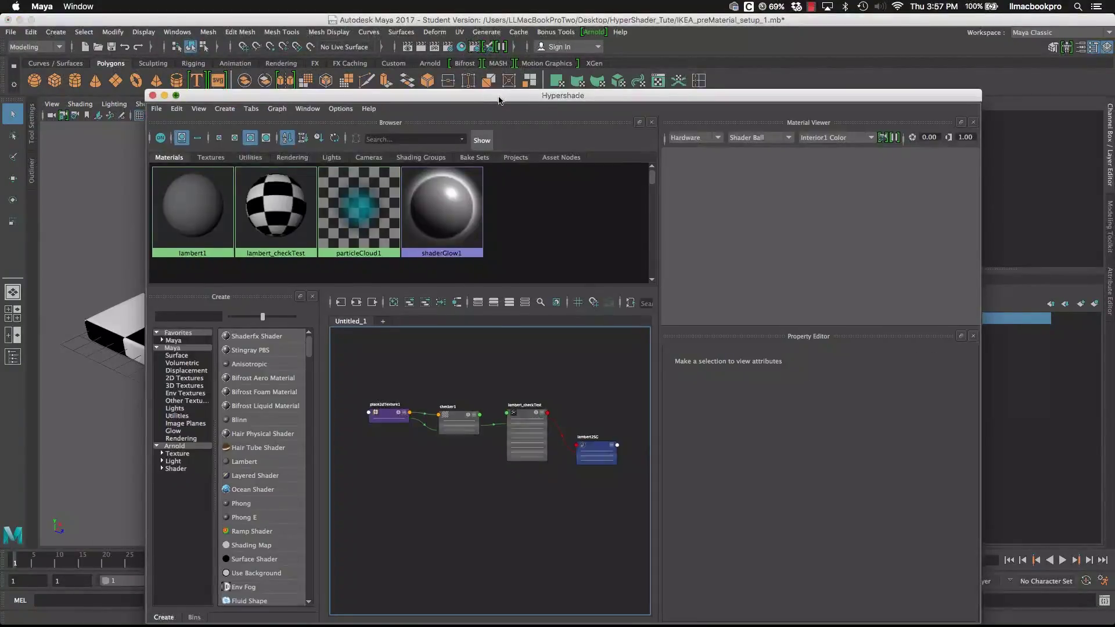
{"action": "double_click", "coordinate": [498, 100]}
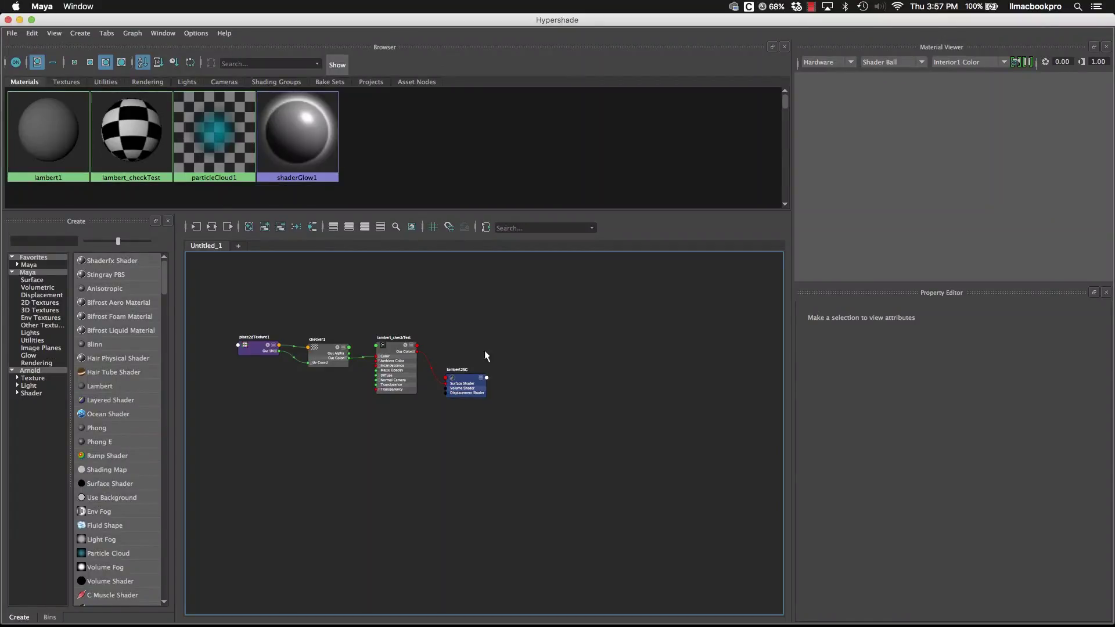
- Select lambert1, clear the node graph, and drag the browser splitter down for more room
{"action": "left_click", "coordinate": [44, 115]}
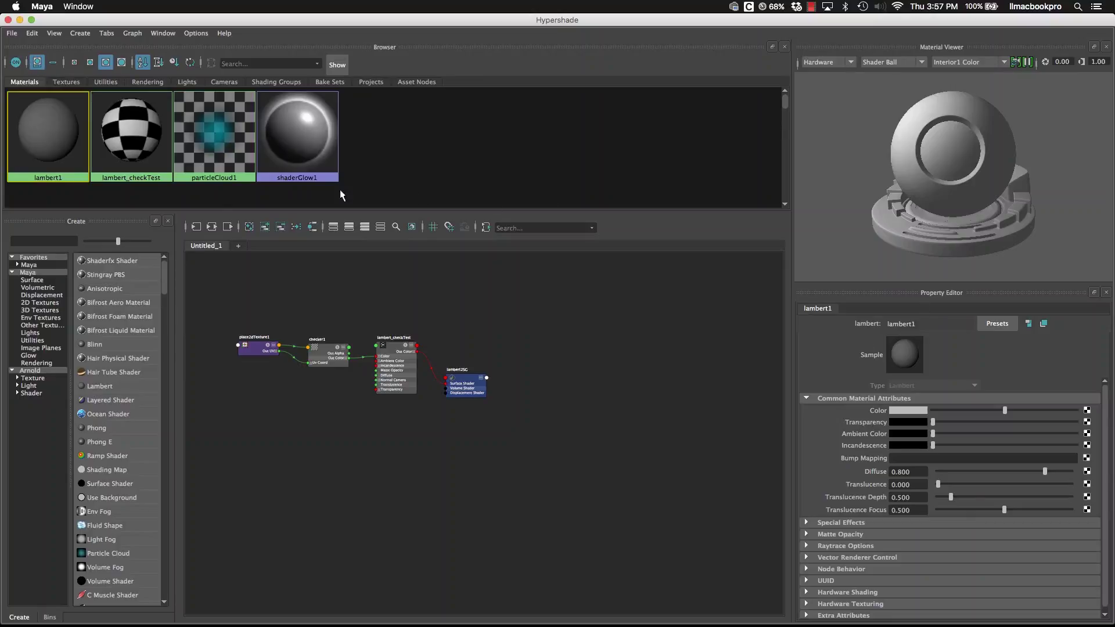
{"action": "left_click", "coordinate": [249, 227]}
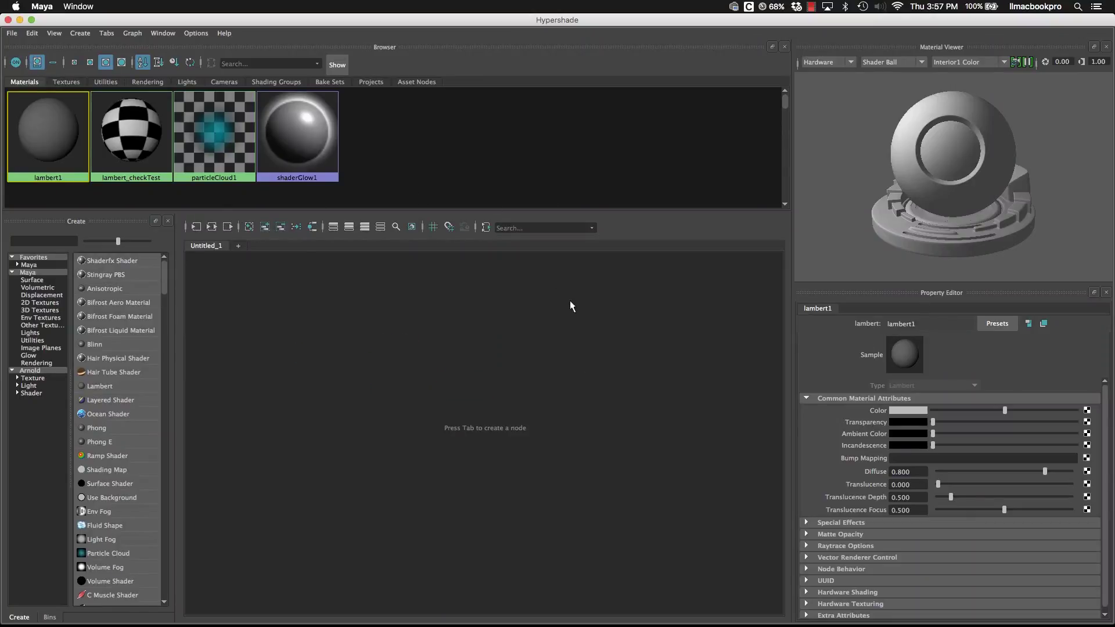
{"action": "left_click_drag", "start_coordinate": [525, 209], "coordinate": [525, 268]}
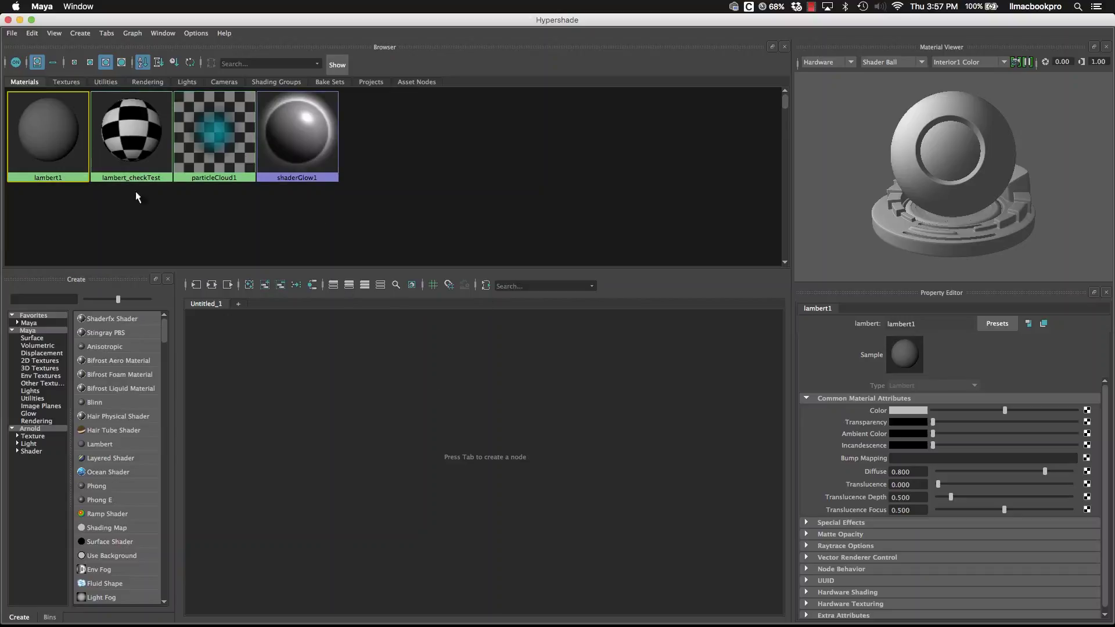
- Browse the Textures, Lights, Cameras, Projects and Asset Nodes tabs, ending on Projects
{"action": "left_click", "coordinate": [66, 82]}
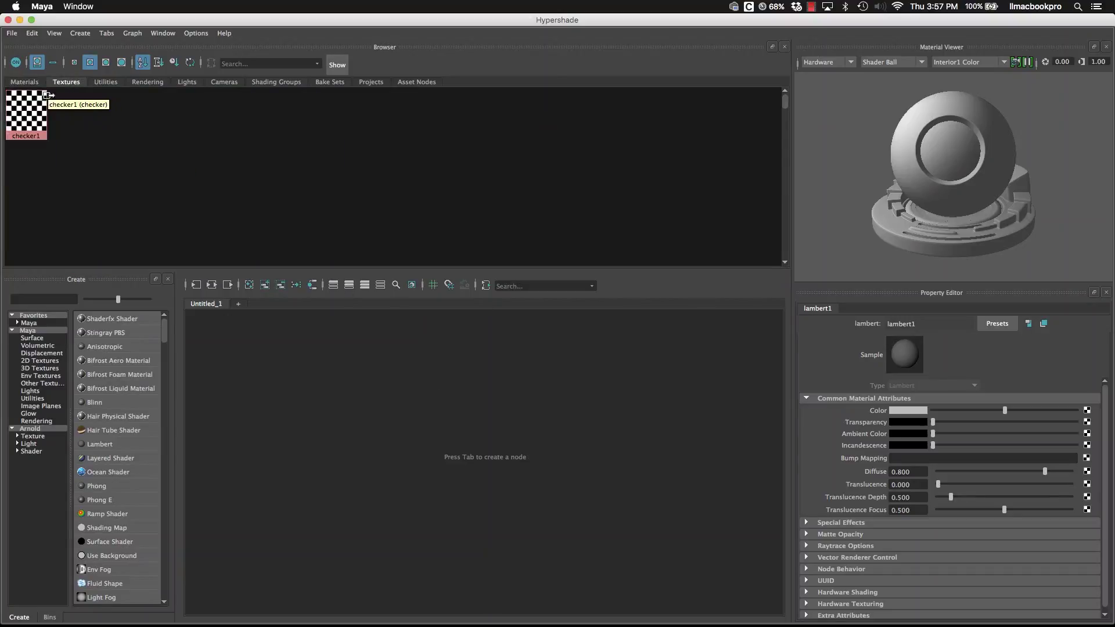
{"action": "left_click", "coordinate": [186, 82]}
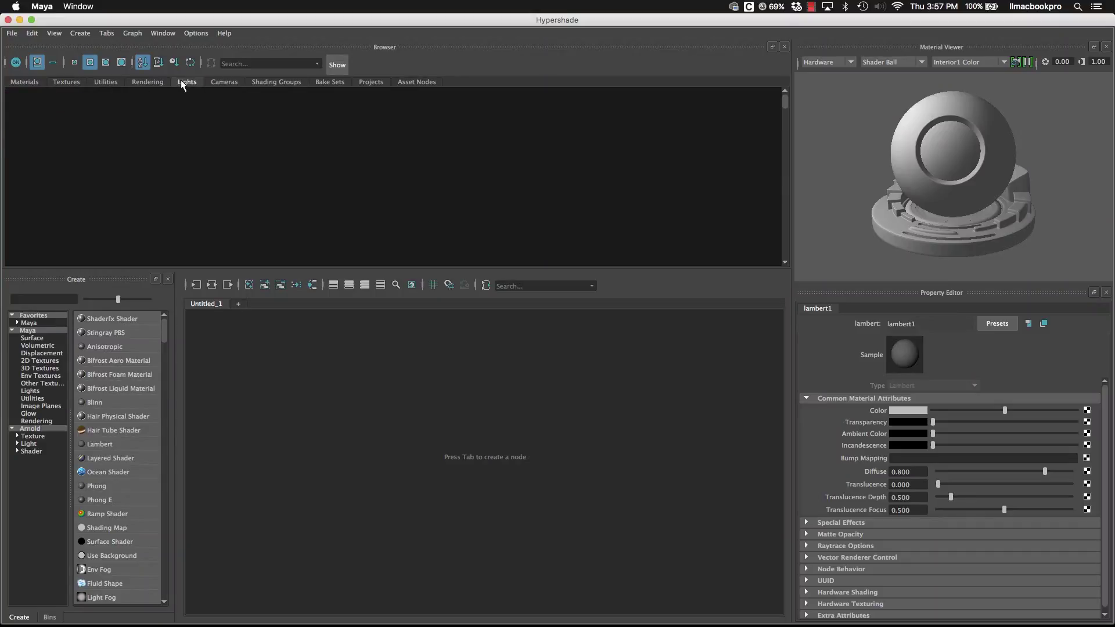
{"action": "left_click", "coordinate": [228, 82]}
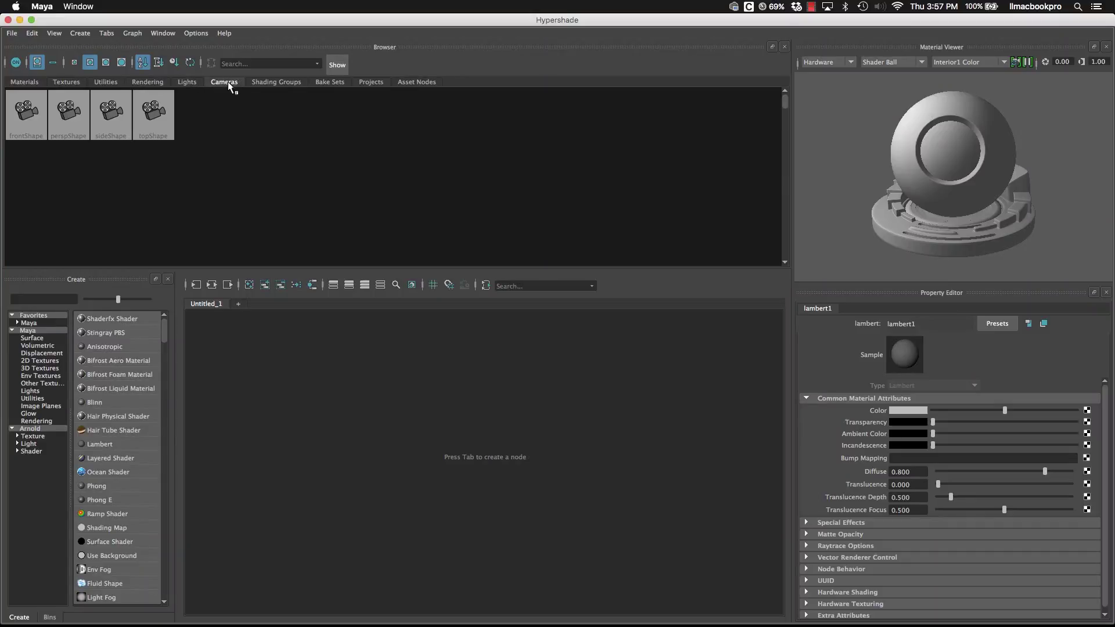
{"action": "left_click", "coordinate": [372, 82]}
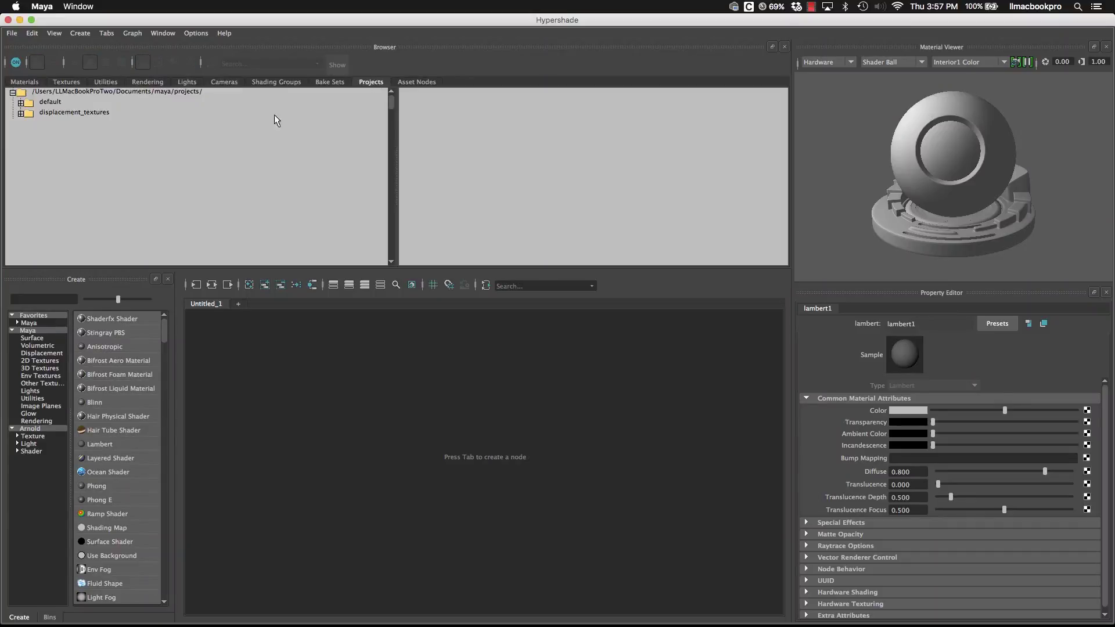
{"action": "left_click", "coordinate": [411, 82]}
{"action": "left_click", "coordinate": [367, 83]}
- Show the Materials tab, try medium, small and name-list views, then settle on large swatches
{"action": "left_click", "coordinate": [22, 83]}
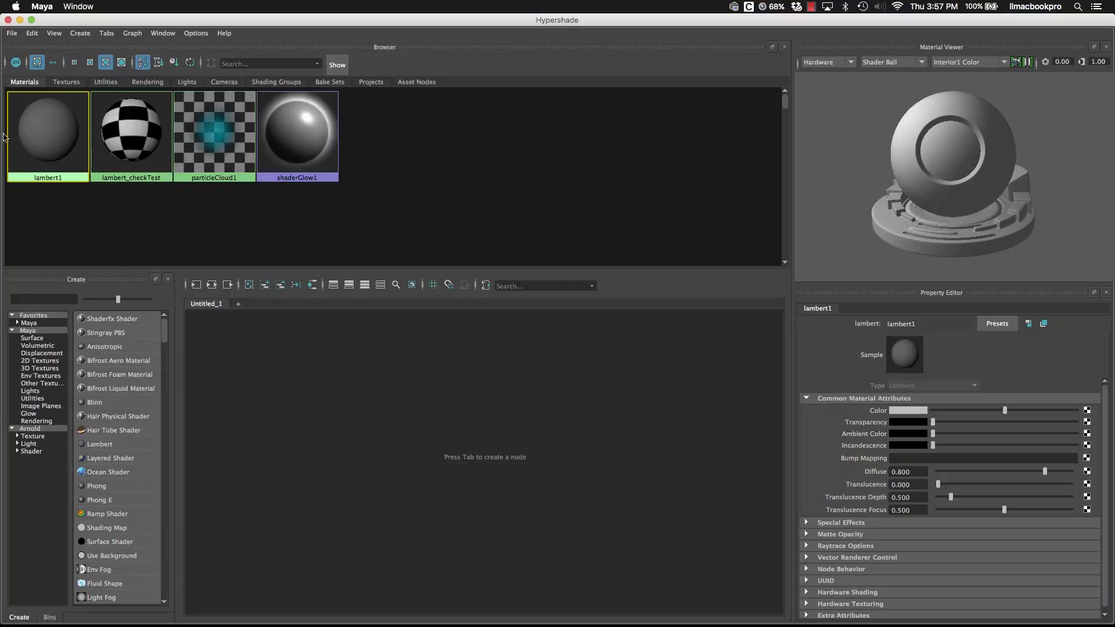
{"action": "left_click", "coordinate": [90, 63]}
{"action": "left_click", "coordinate": [74, 62]}
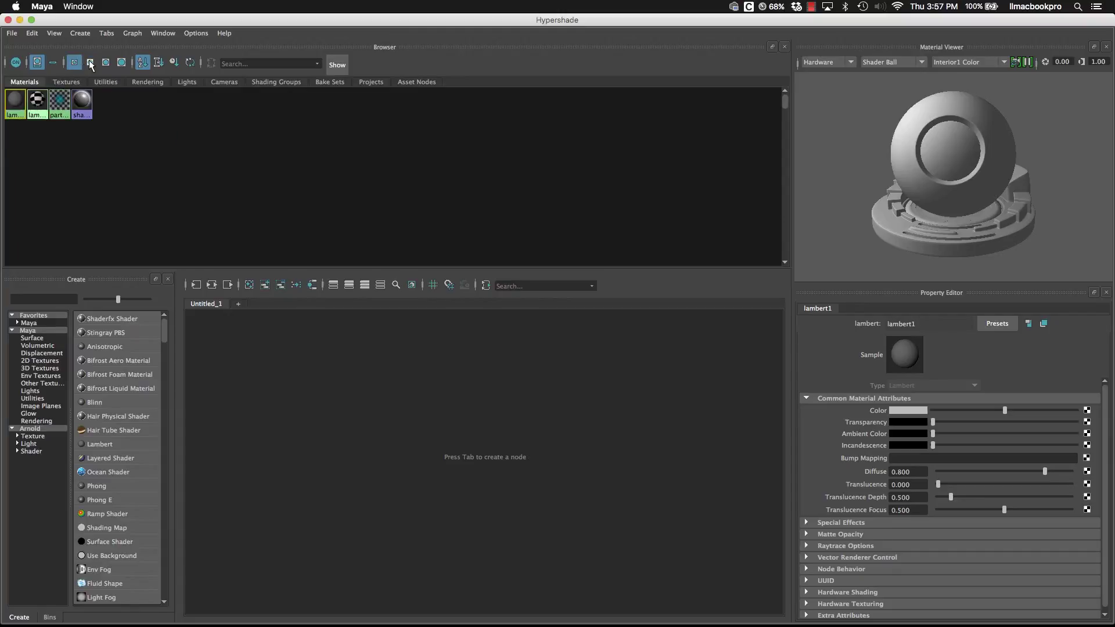
{"action": "left_click", "coordinate": [90, 62]}
{"action": "left_click", "coordinate": [53, 62]}
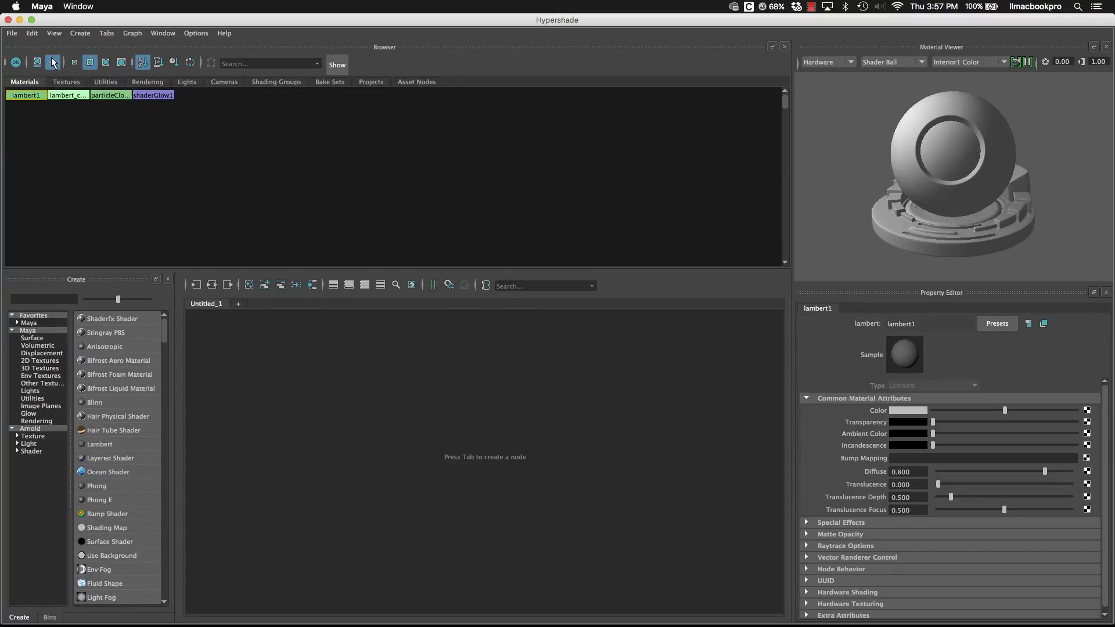
{"action": "left_click", "coordinate": [121, 62]}
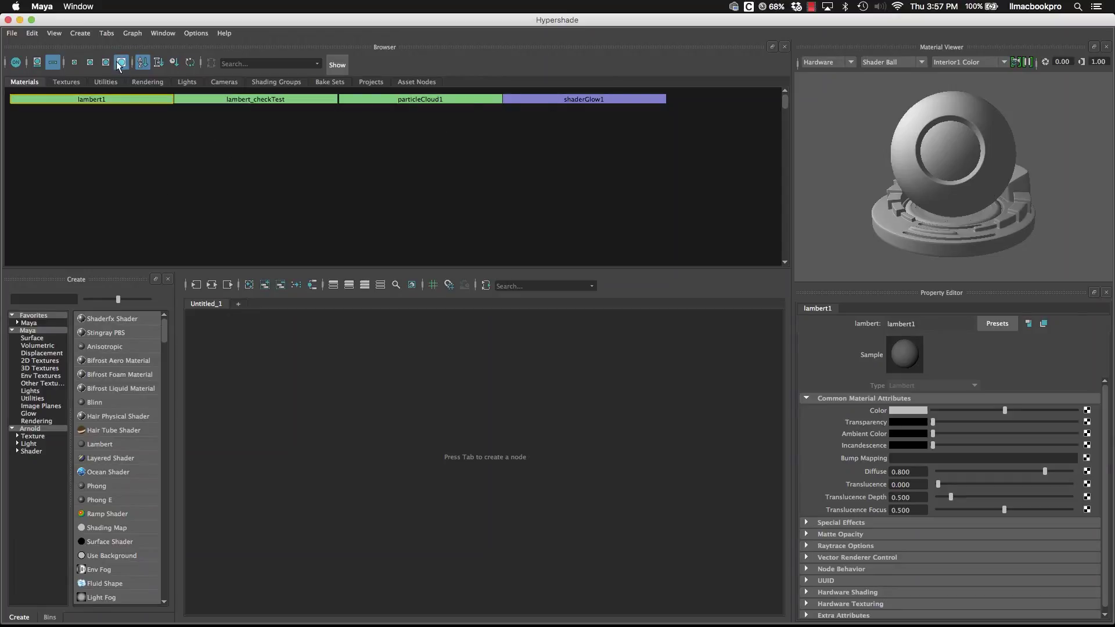
{"action": "left_click", "coordinate": [75, 62]}
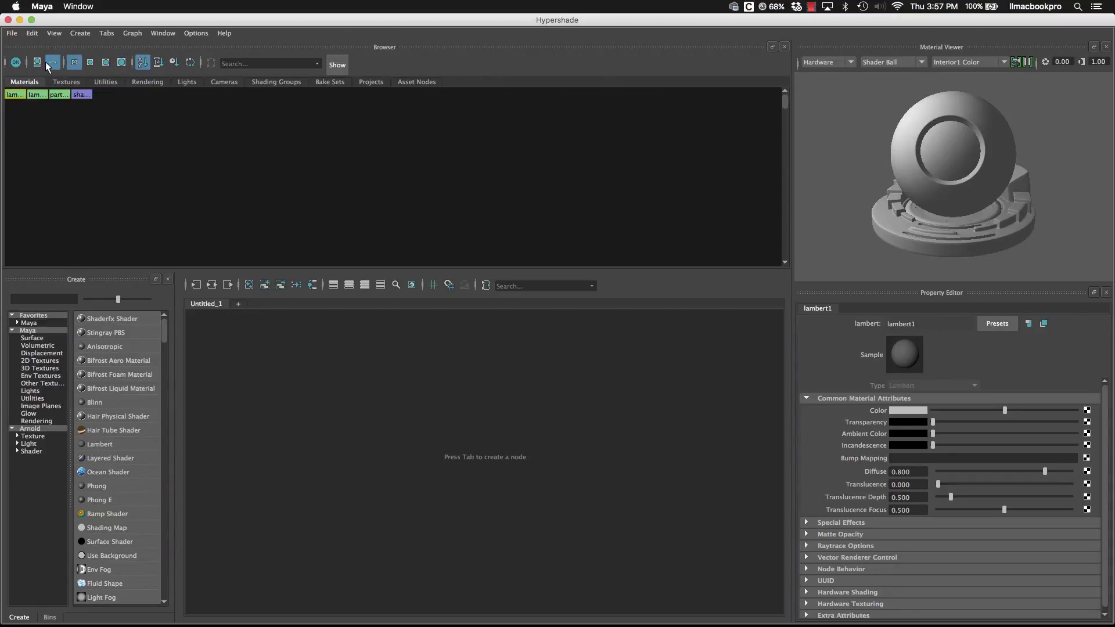
{"action": "left_click", "coordinate": [37, 62]}
{"action": "left_click", "coordinate": [106, 63]}
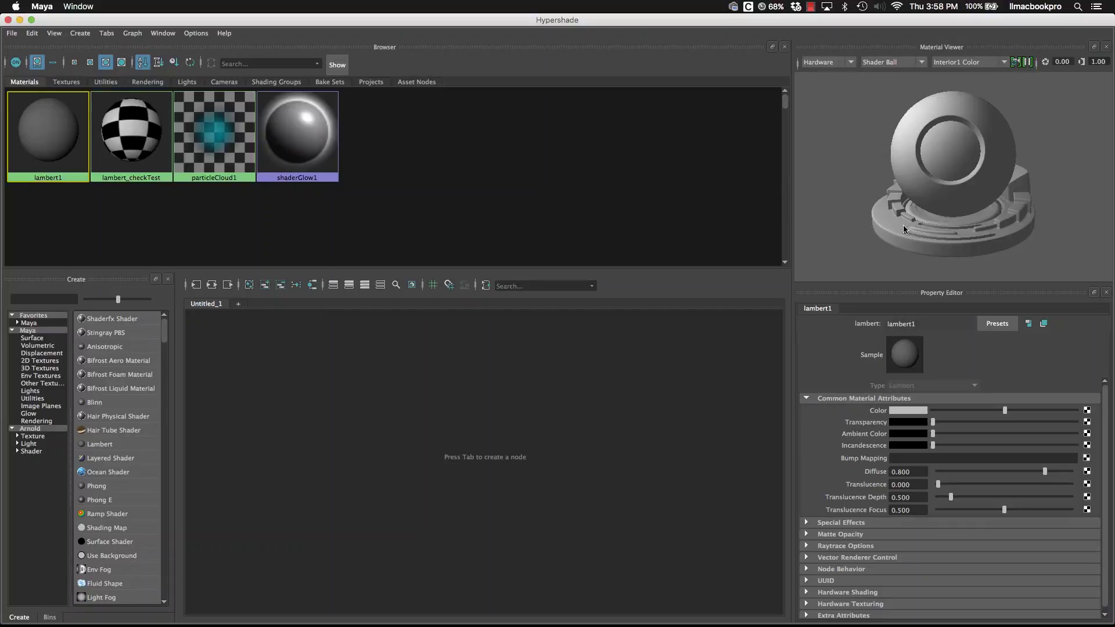
- Render the Material Viewer with Arnold and, after trying several environments, use Interior2 Color
{"action": "left_click", "coordinate": [843, 65]}
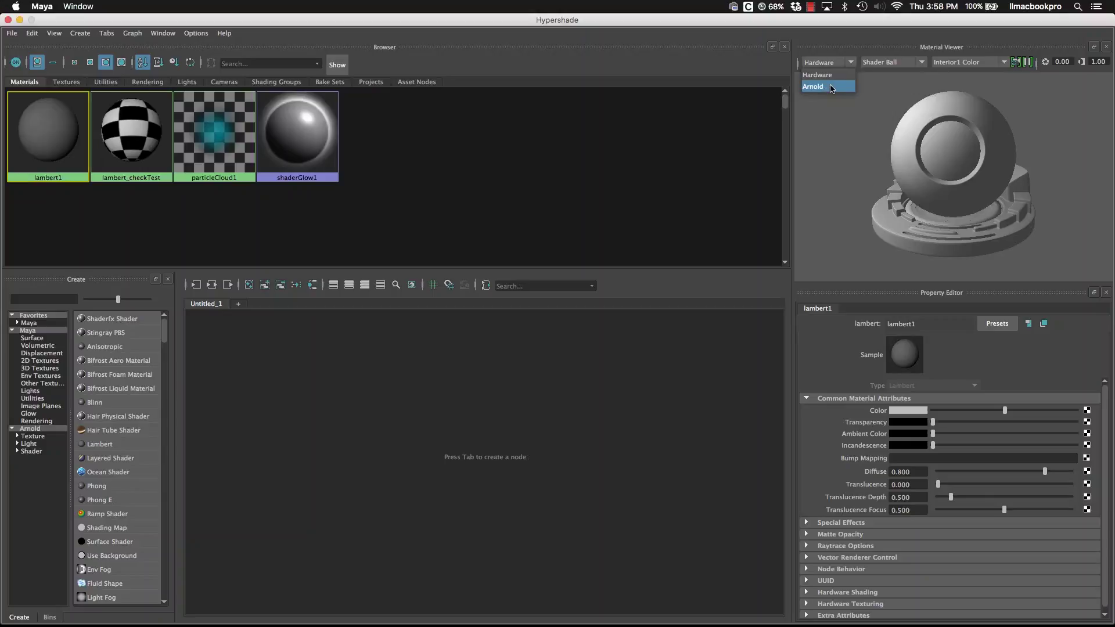
{"action": "left_click", "coordinate": [831, 88]}
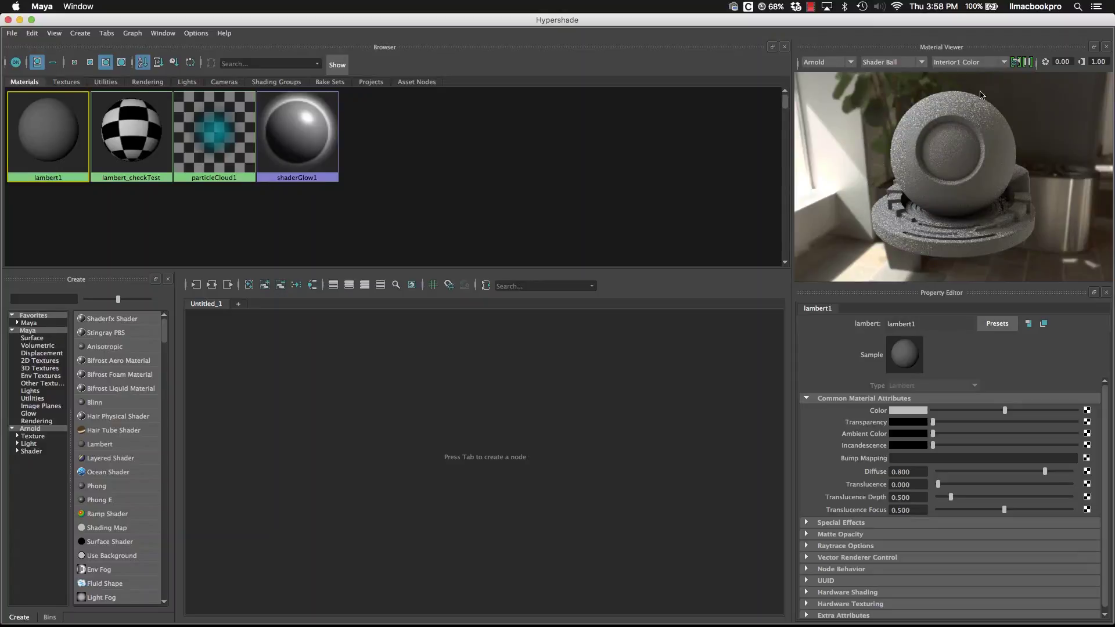
{"action": "left_click", "coordinate": [982, 57]}
{"action": "left_click", "coordinate": [968, 78]}
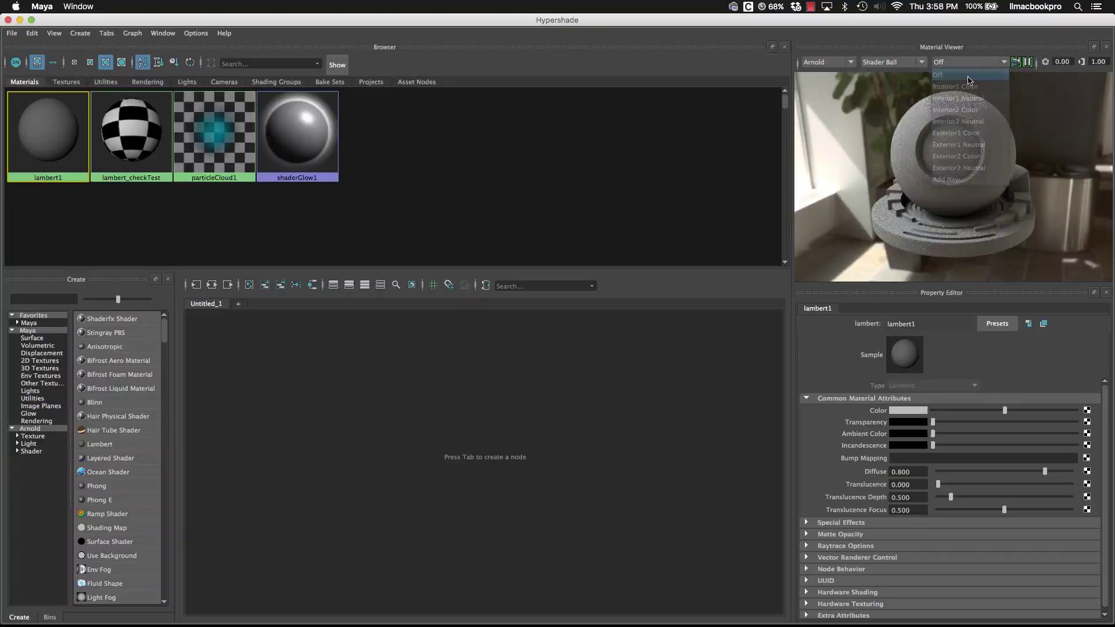
{"action": "left_click", "coordinate": [955, 67]}
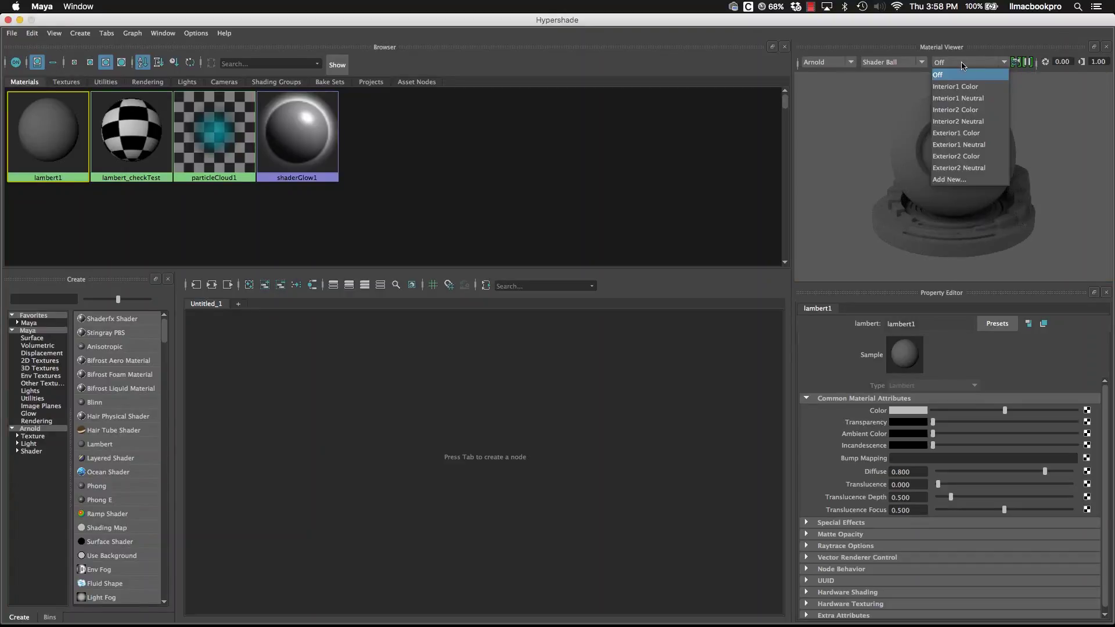
{"action": "left_click", "coordinate": [969, 121]}
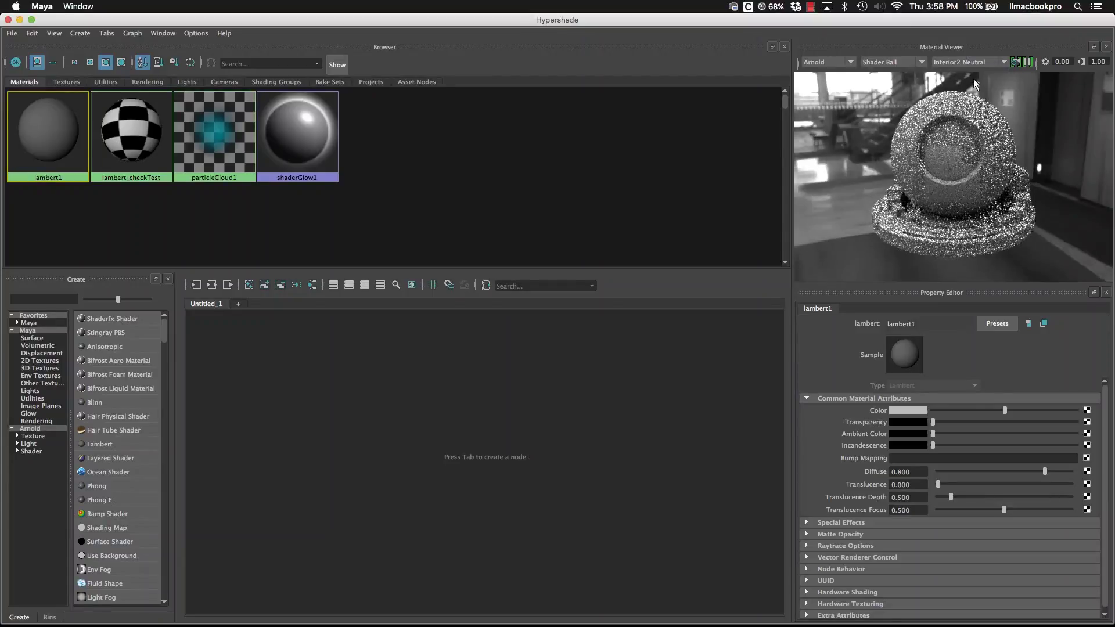
{"action": "left_click", "coordinate": [985, 62]}
{"action": "left_click", "coordinate": [977, 155]}
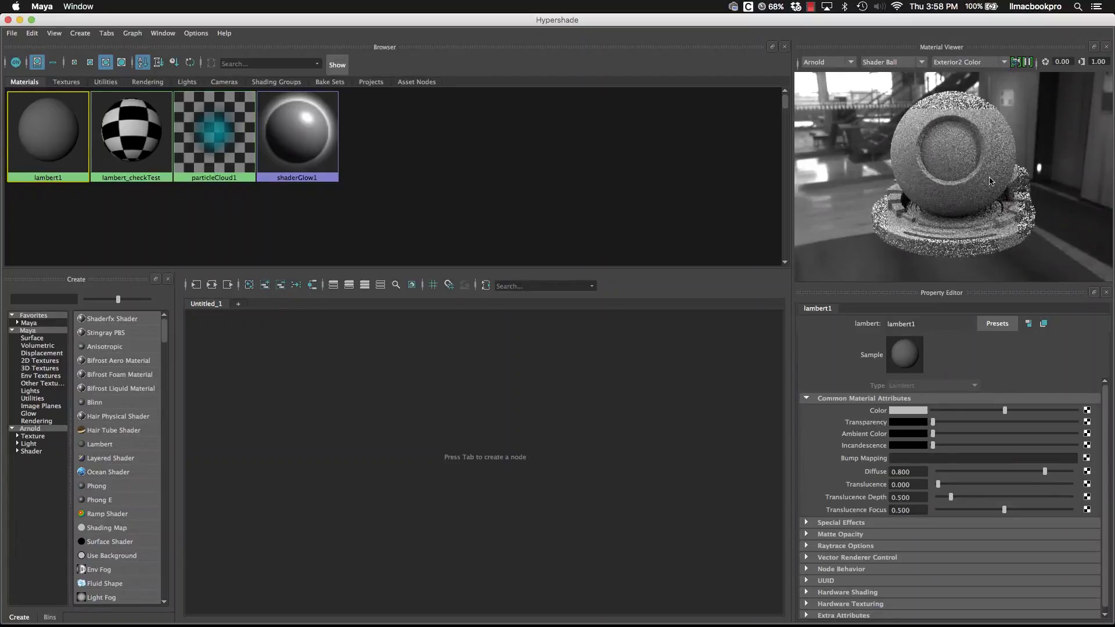
{"action": "left_click", "coordinate": [970, 62]}
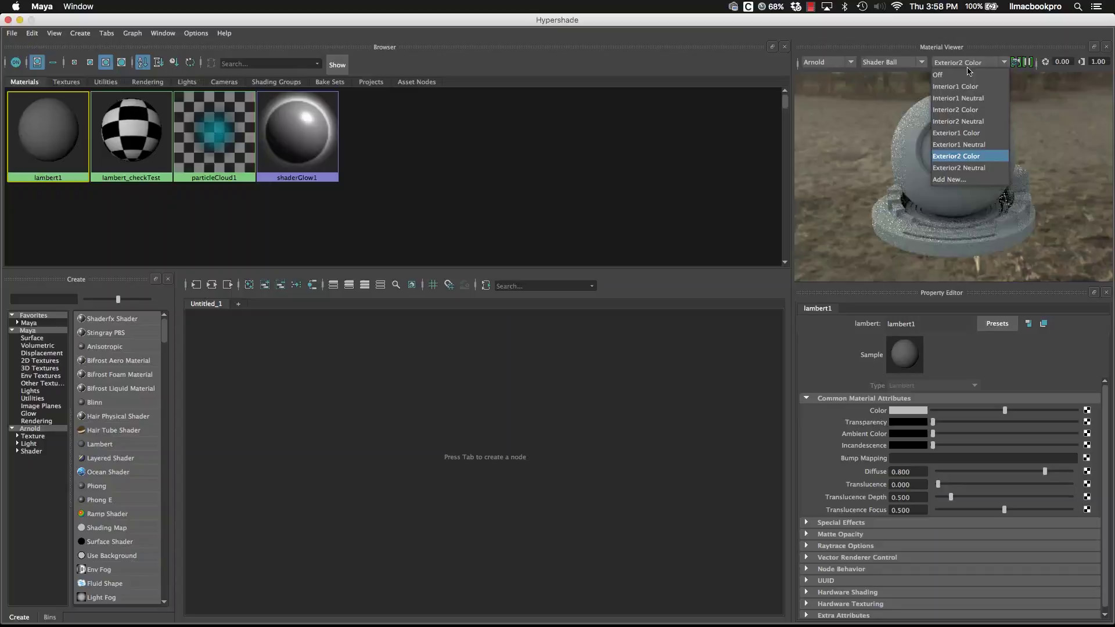
{"action": "left_click", "coordinate": [845, 142]}
{"action": "left_click", "coordinate": [981, 63]}
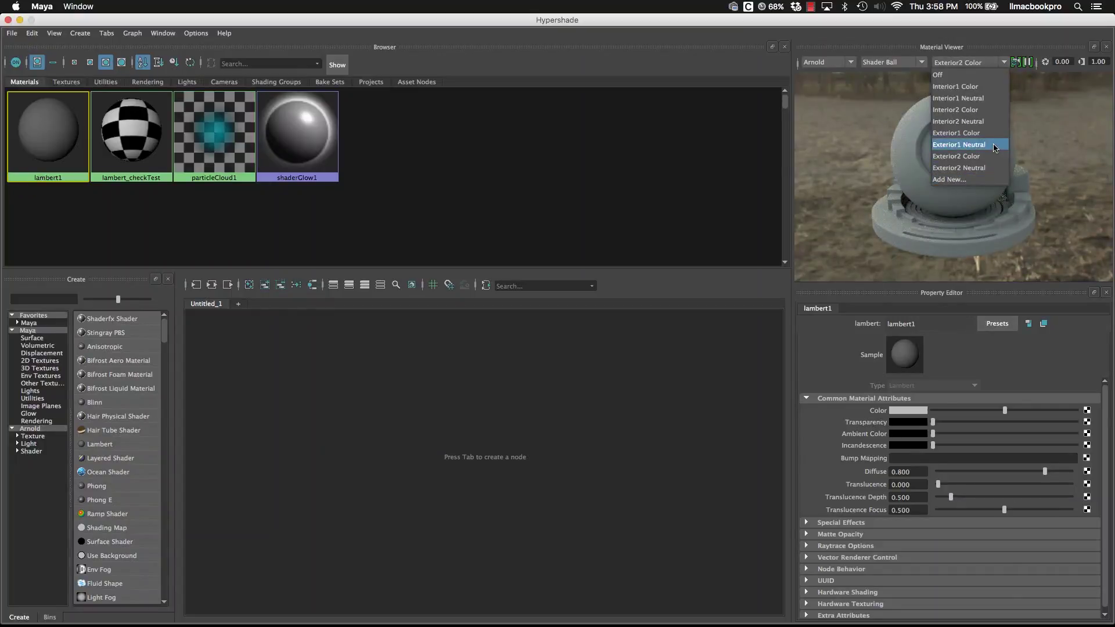
{"action": "left_click", "coordinate": [987, 125]}
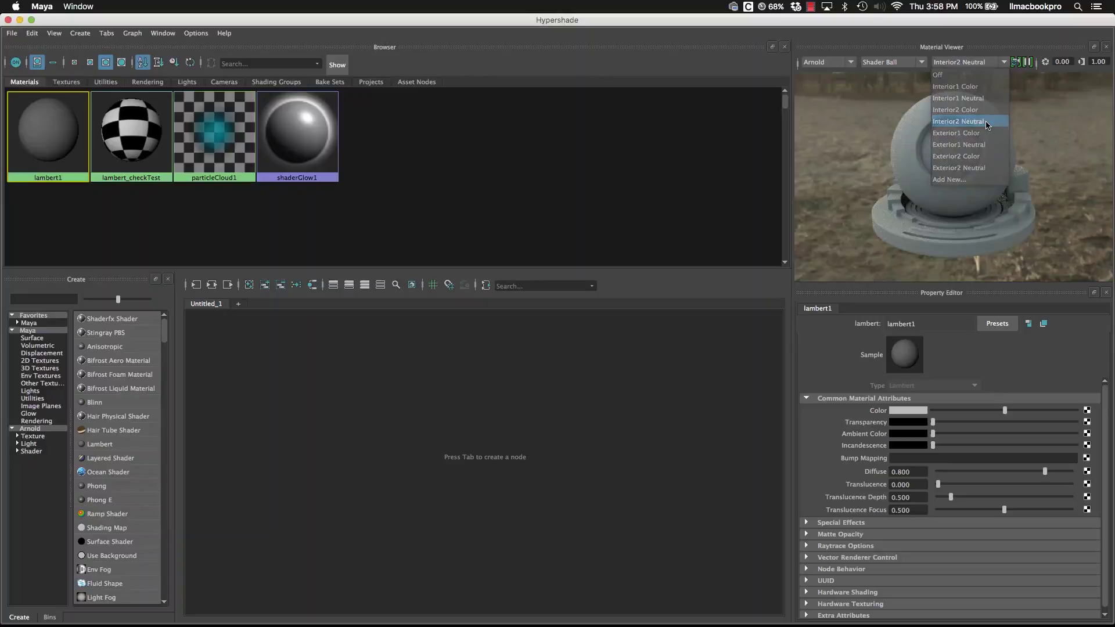
{"action": "left_click", "coordinate": [968, 62]}
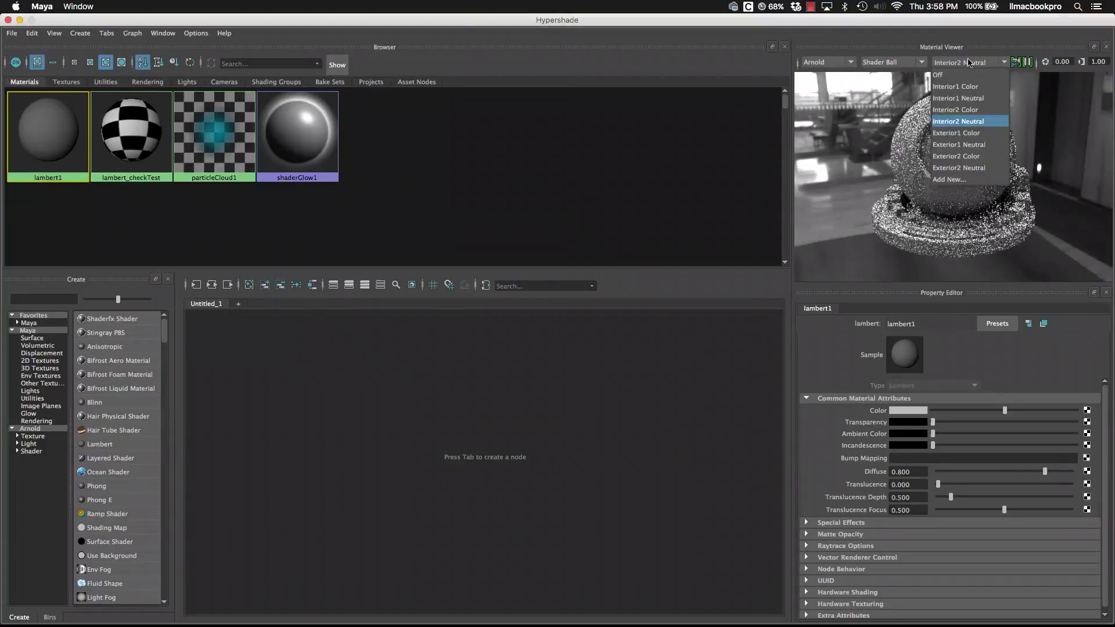
{"action": "left_click", "coordinate": [964, 109]}
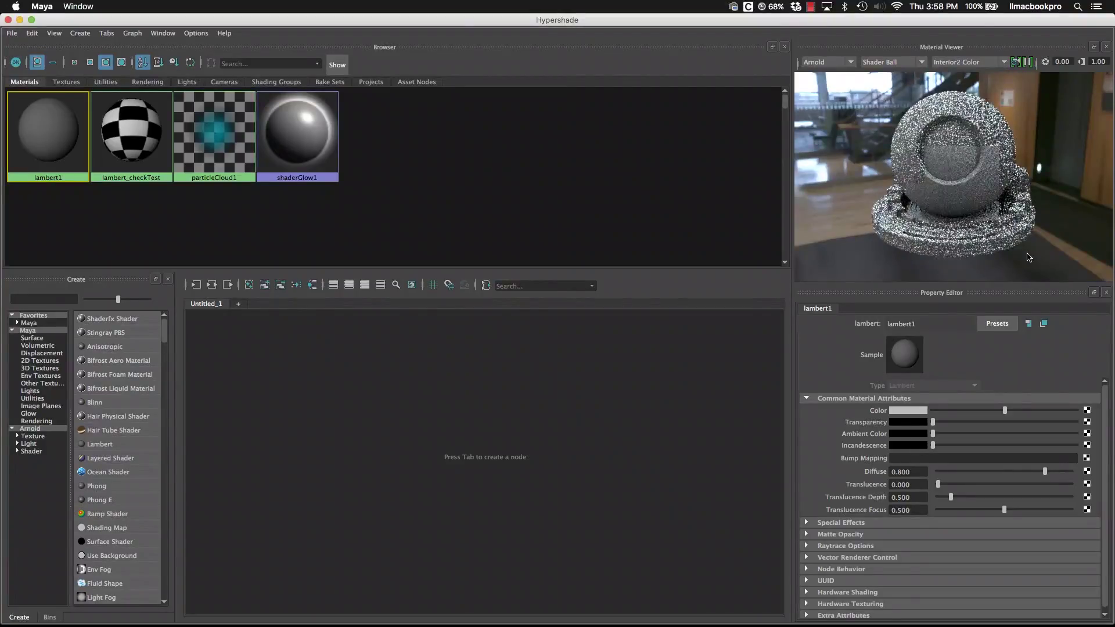
- Preview lambert1 on the Ocean and Cloth shapes, then return to the Shader Ball
{"action": "left_click", "coordinate": [889, 62]}
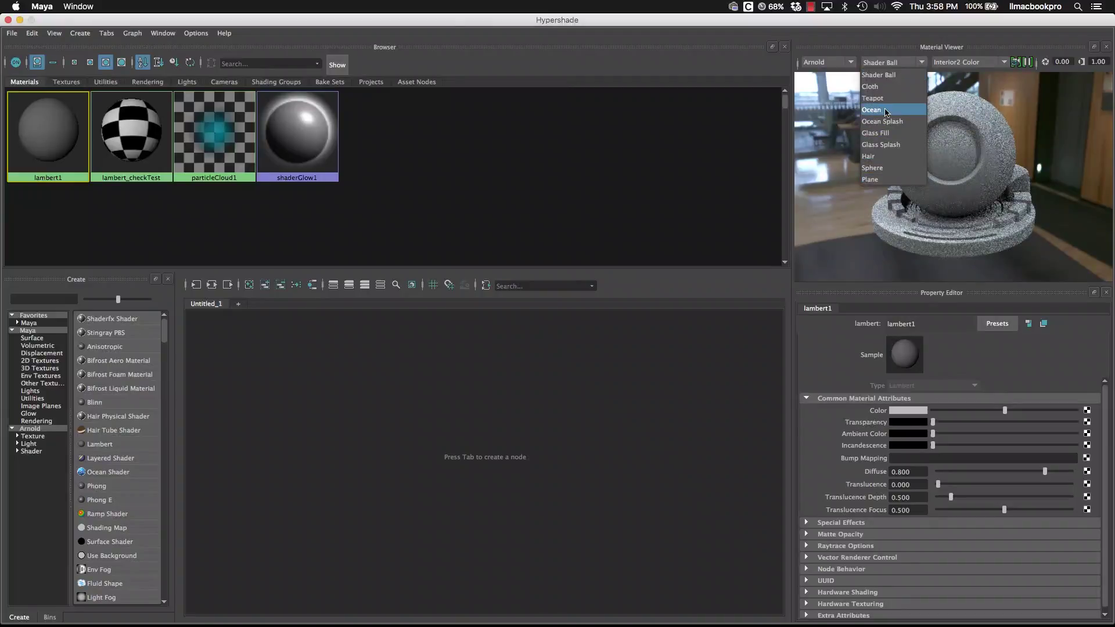
{"action": "left_click", "coordinate": [877, 110]}
{"action": "left_click", "coordinate": [880, 63]}
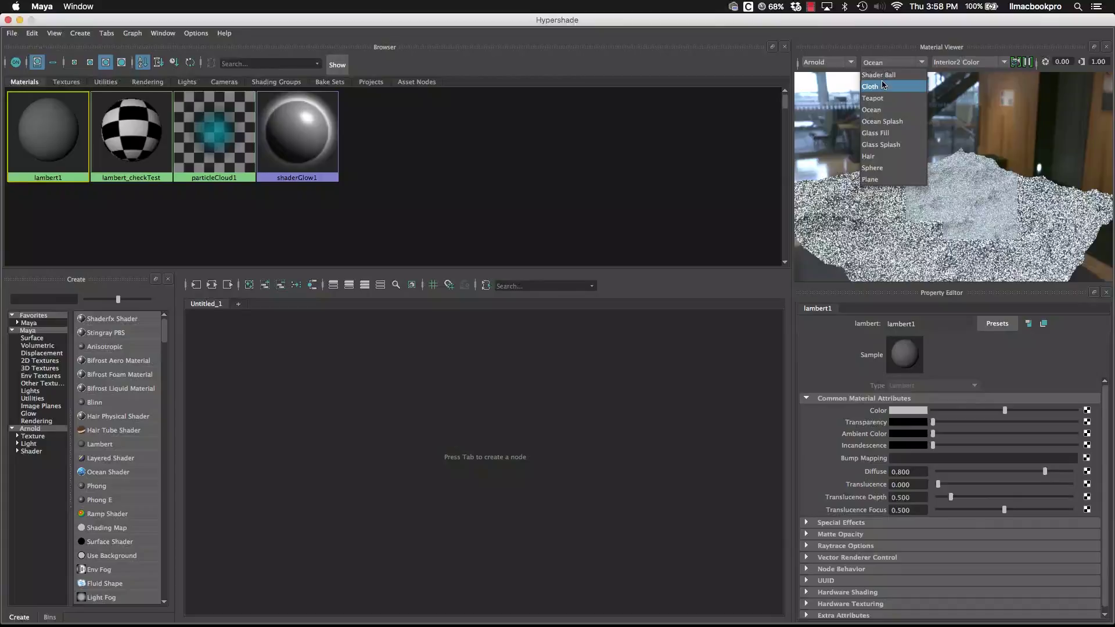
{"action": "left_click", "coordinate": [911, 144]}
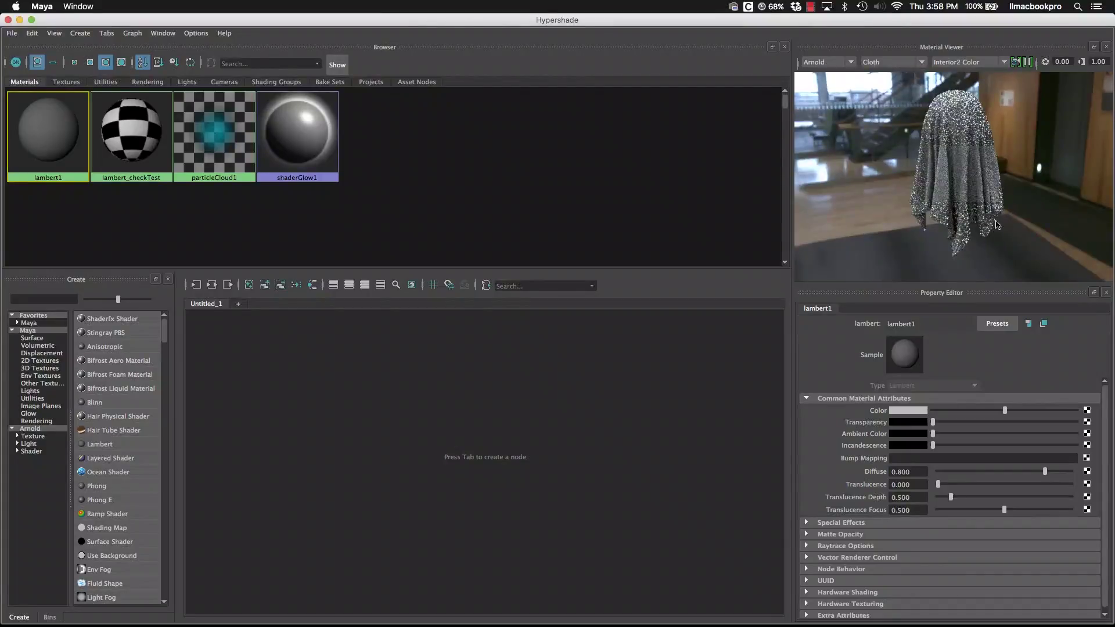
{"action": "left_click", "coordinate": [894, 62]}
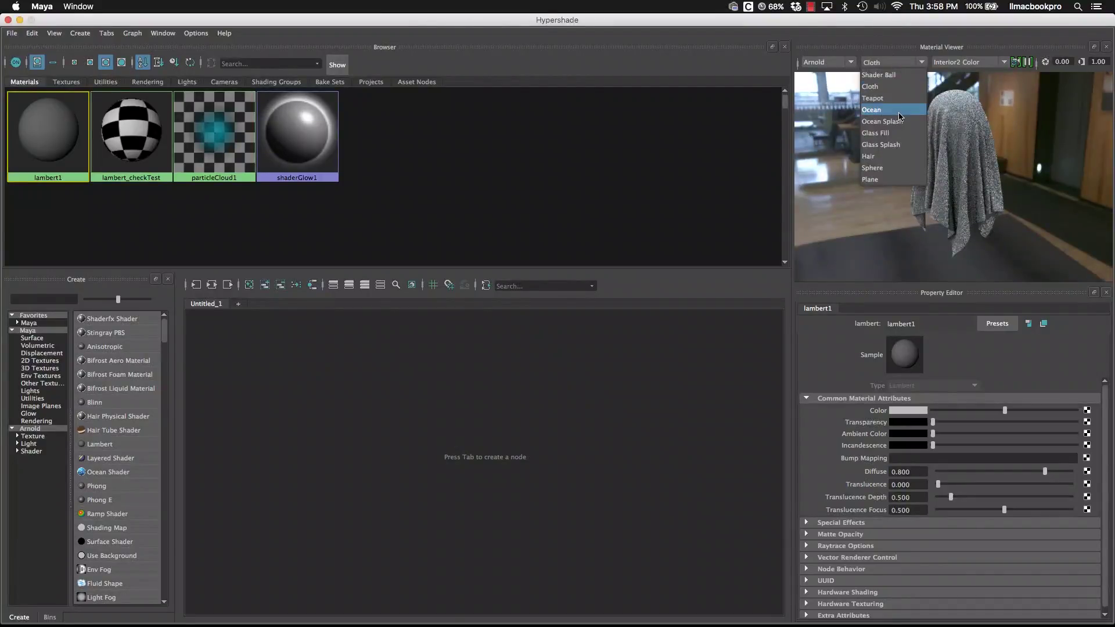
{"action": "left_click", "coordinate": [894, 75]}
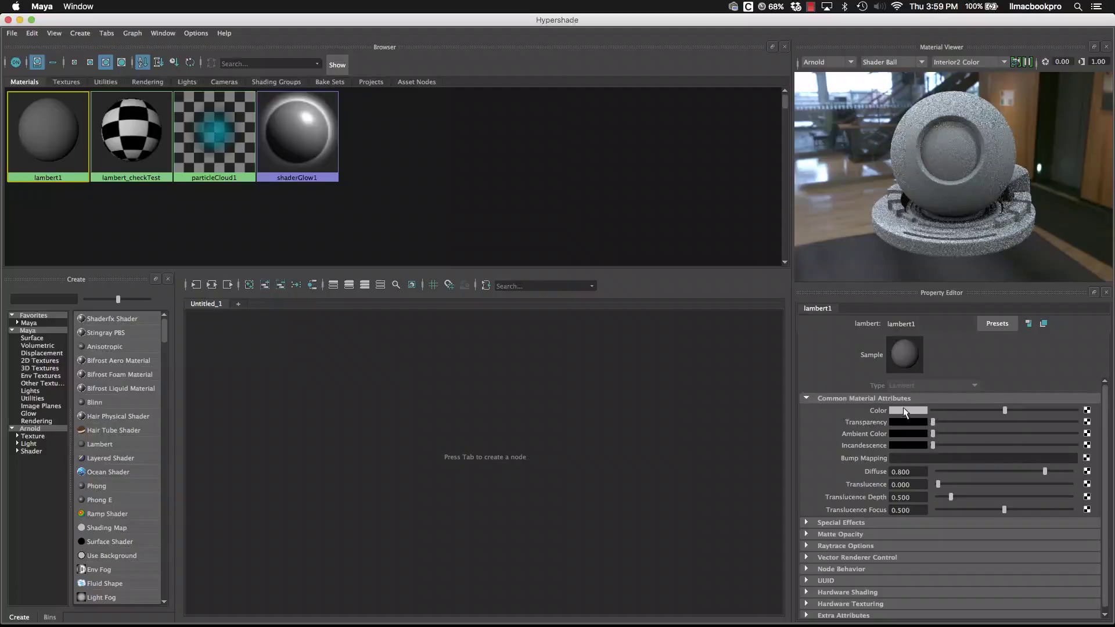
{"action": "scroll", "coordinate": [858, 526], "scroll_direction": "down", "scroll_amount": 1}
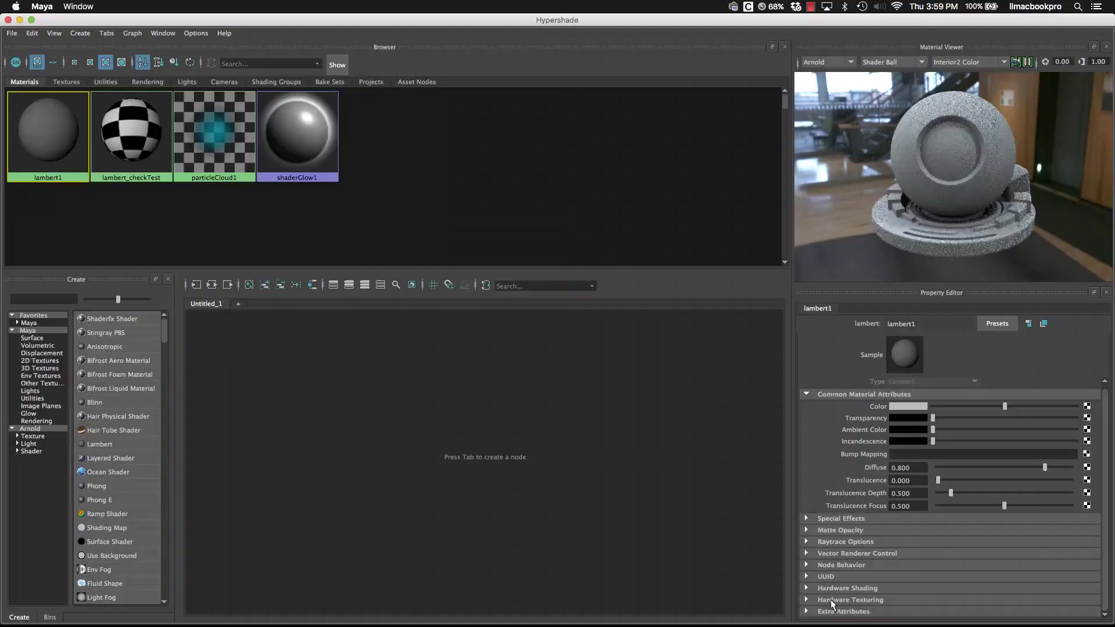
{"action": "left_click", "coordinate": [1027, 323]}
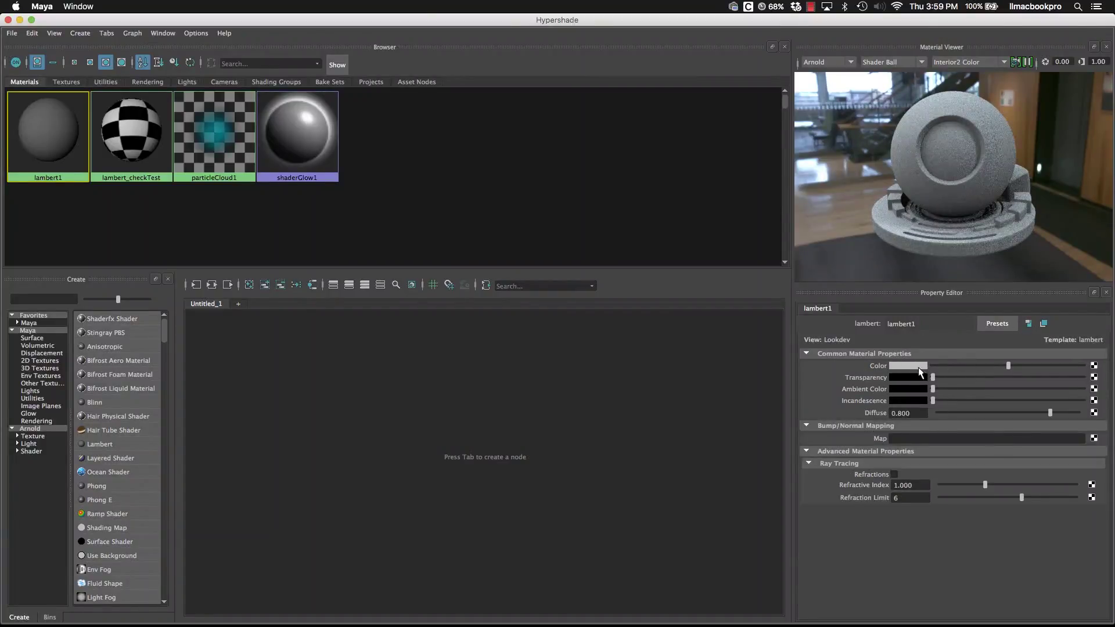
{"action": "left_click", "coordinate": [1026, 324]}
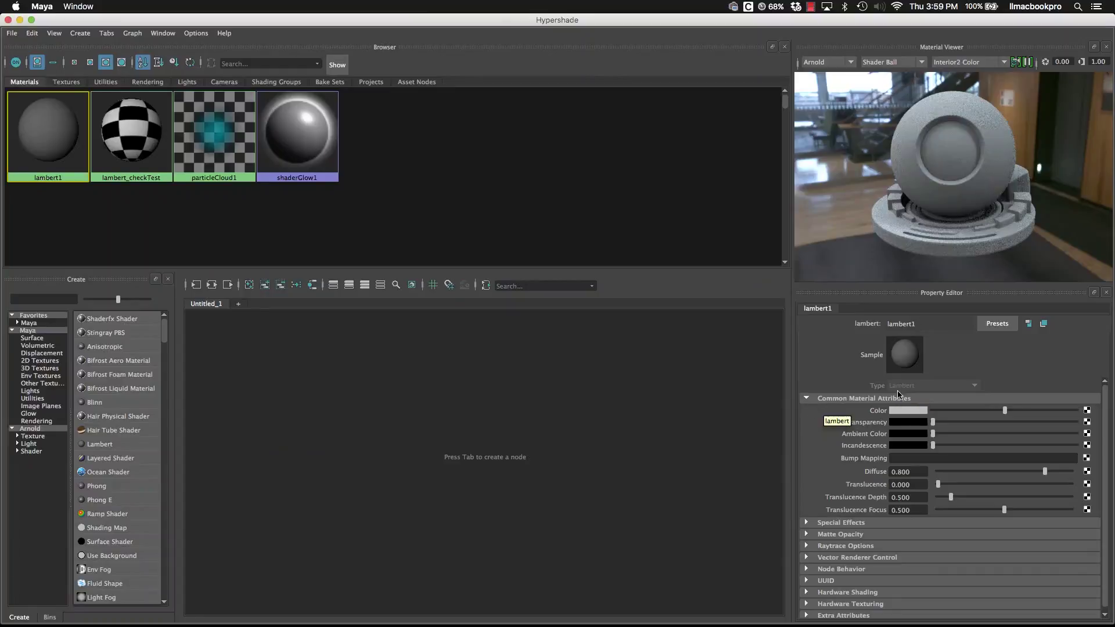
- Set lambert1's Color to cyan and its Ambient Color to a slightly darkened magenta
{"action": "left_click", "coordinate": [909, 411]}
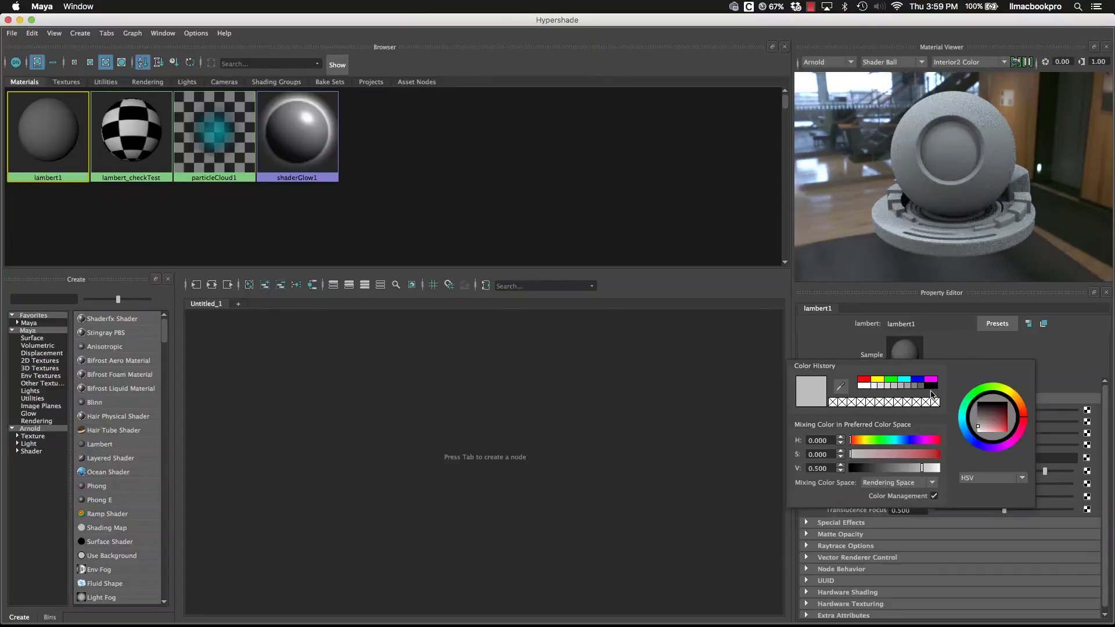
{"action": "left_click", "coordinate": [903, 382]}
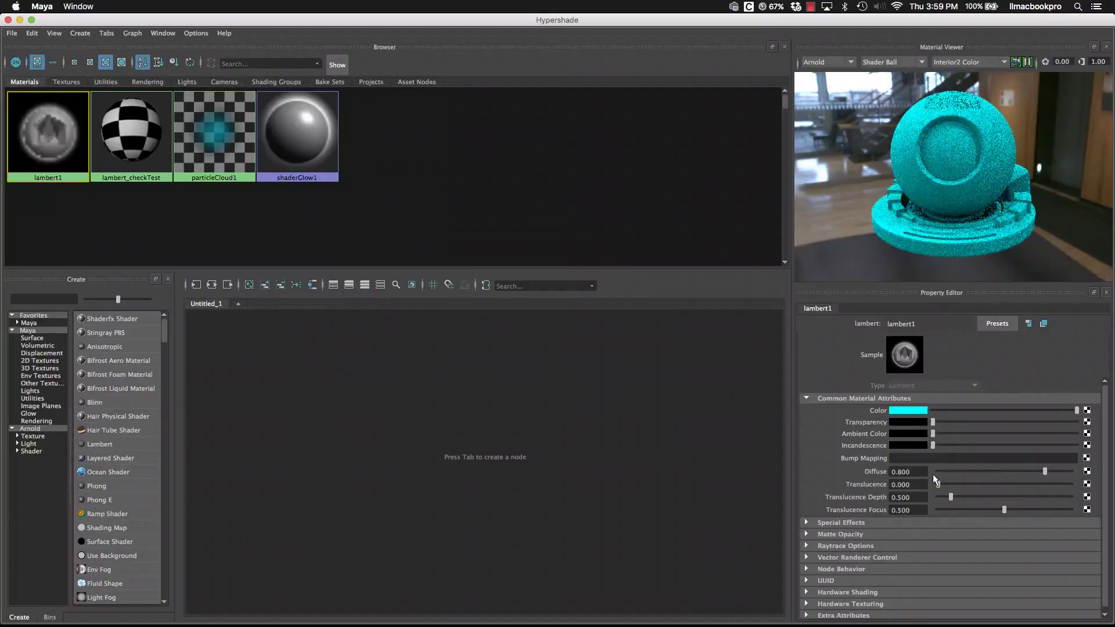
{"action": "left_click_drag", "start_coordinate": [936, 424], "coordinate": [973, 433]}
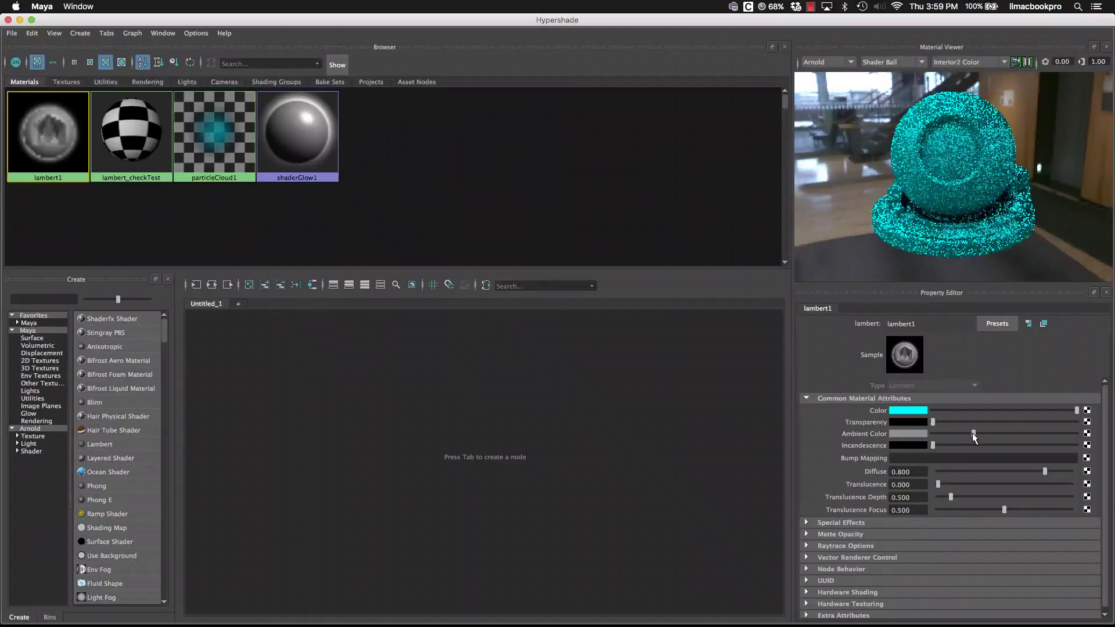
{"action": "left_click", "coordinate": [907, 433]}
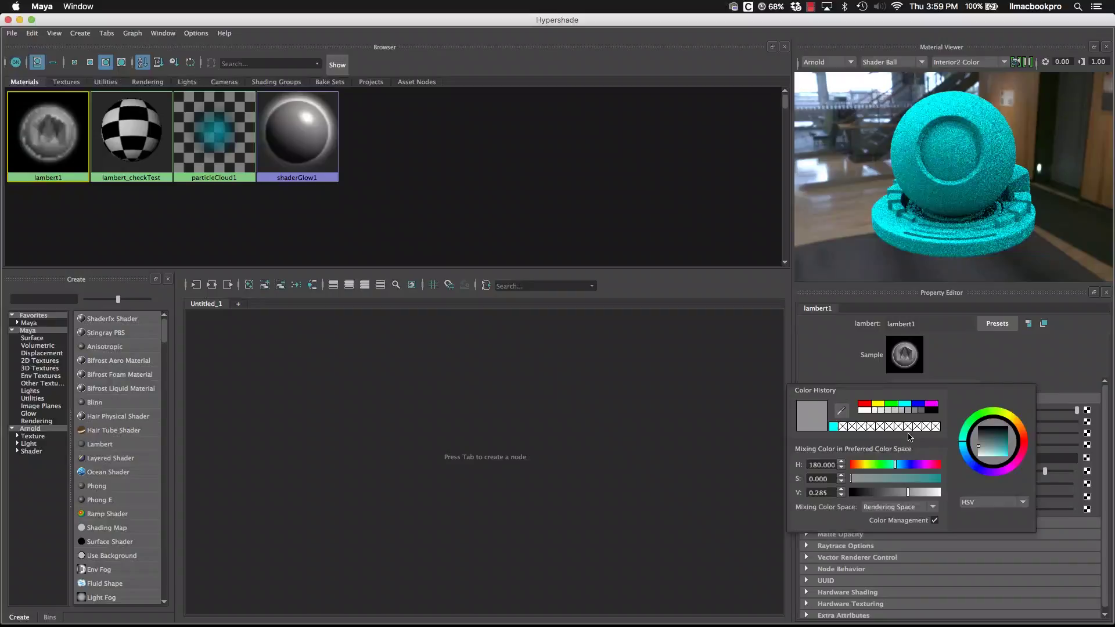
{"action": "left_click", "coordinate": [934, 405]}
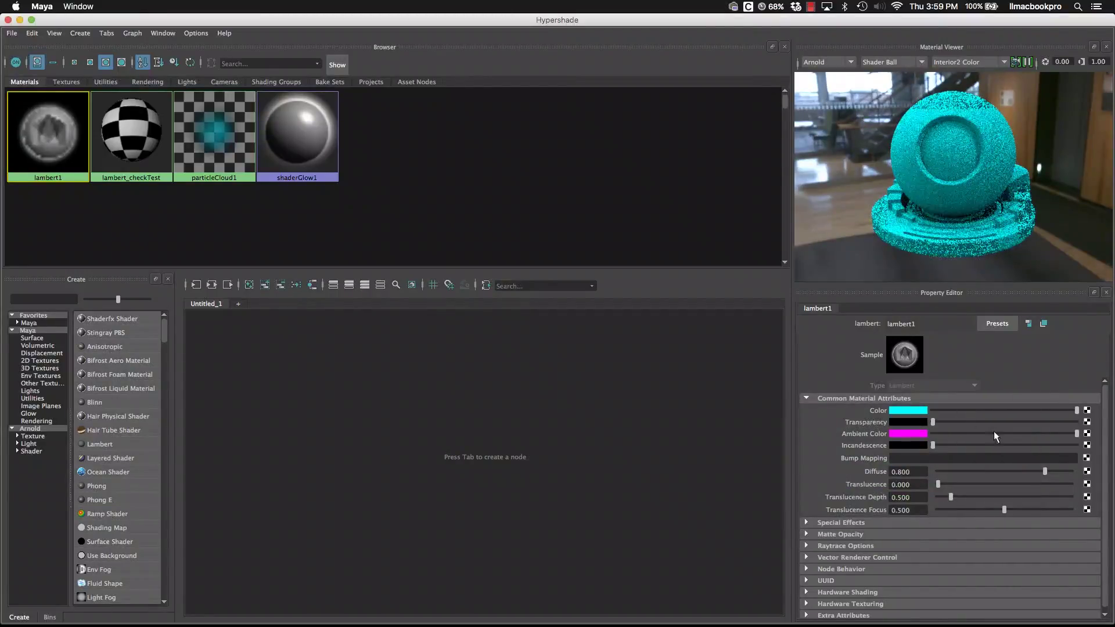
{"action": "left_click_drag", "start_coordinate": [997, 431], "coordinate": [1024, 434]}
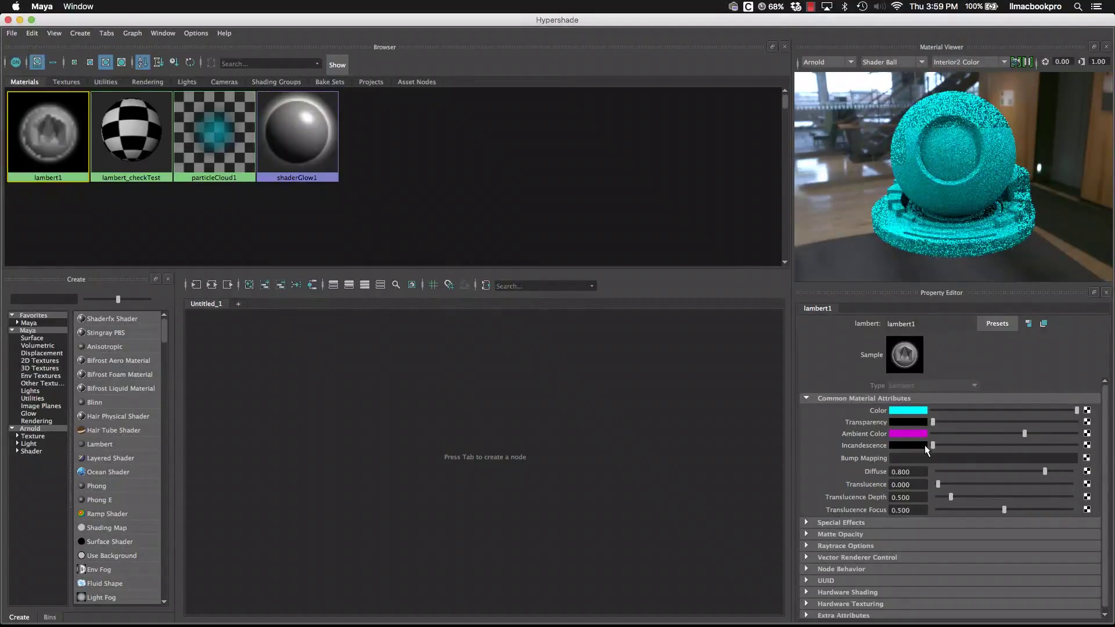
- Try a yellow Incandescence with V 10, then drag Incandescence and Ambient Color back to black
{"action": "left_click_drag", "start_coordinate": [932, 445], "coordinate": [956, 446]}
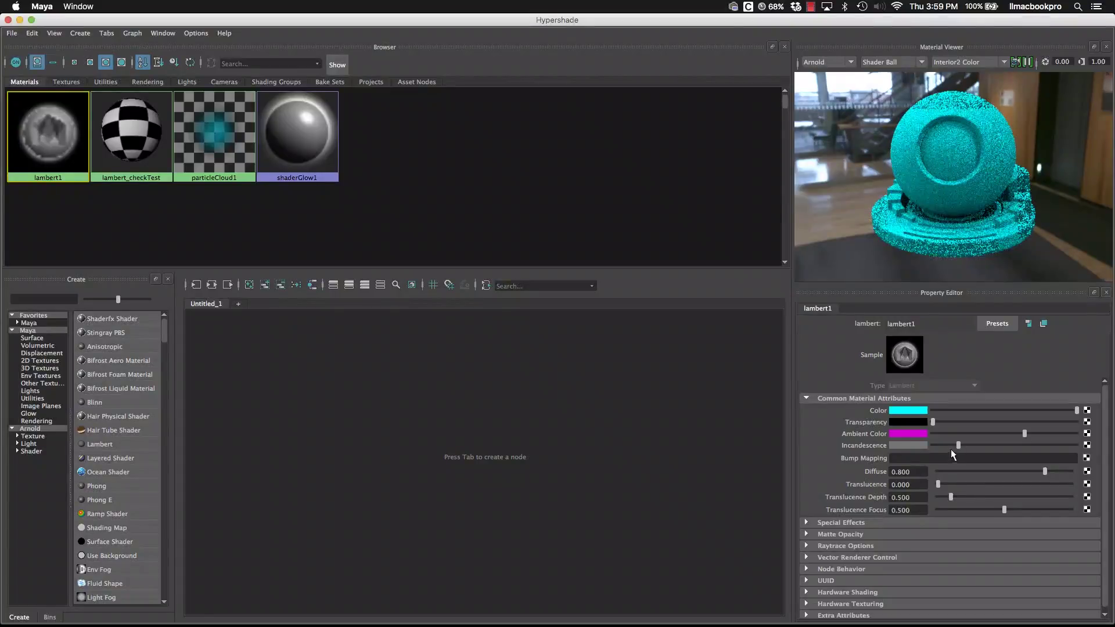
{"action": "left_click", "coordinate": [920, 445]}
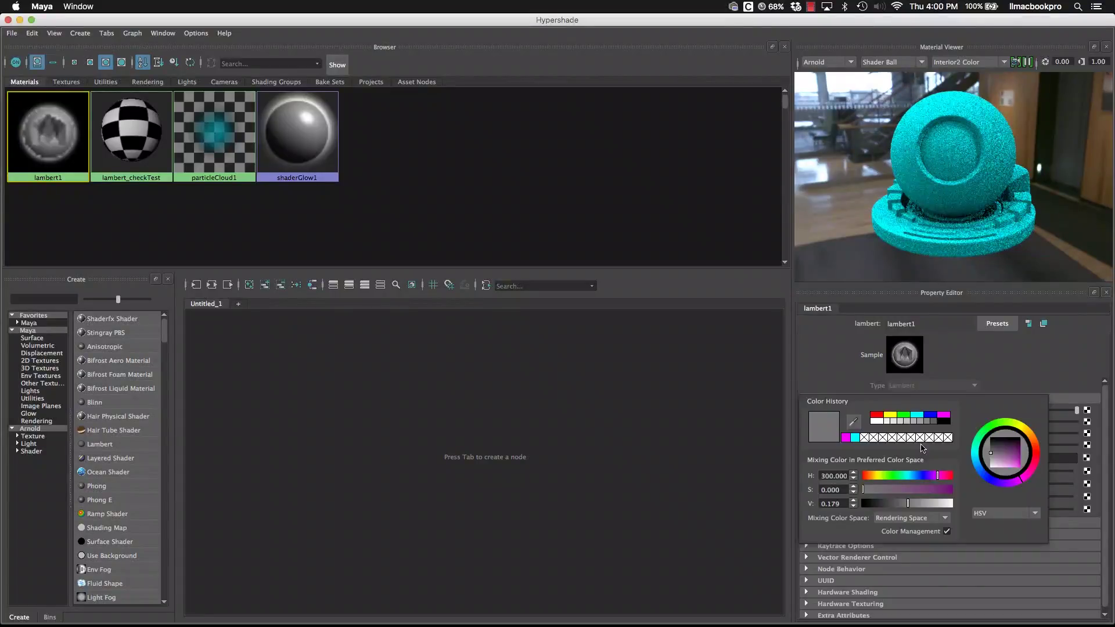
{"action": "left_click", "coordinate": [891, 414]}
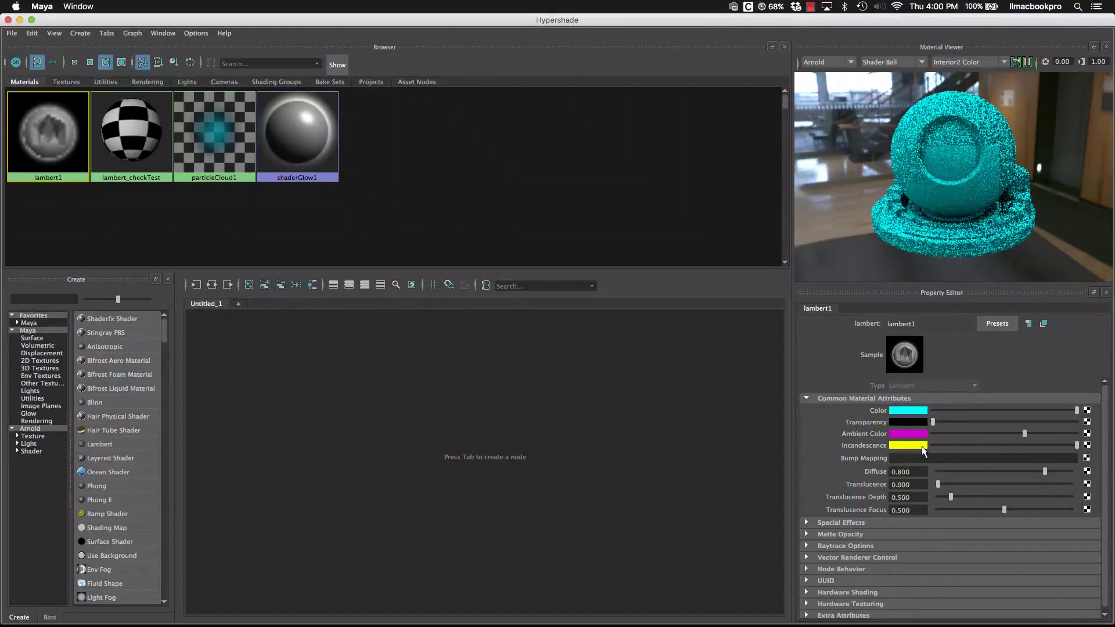
{"action": "left_click", "coordinate": [907, 443]}
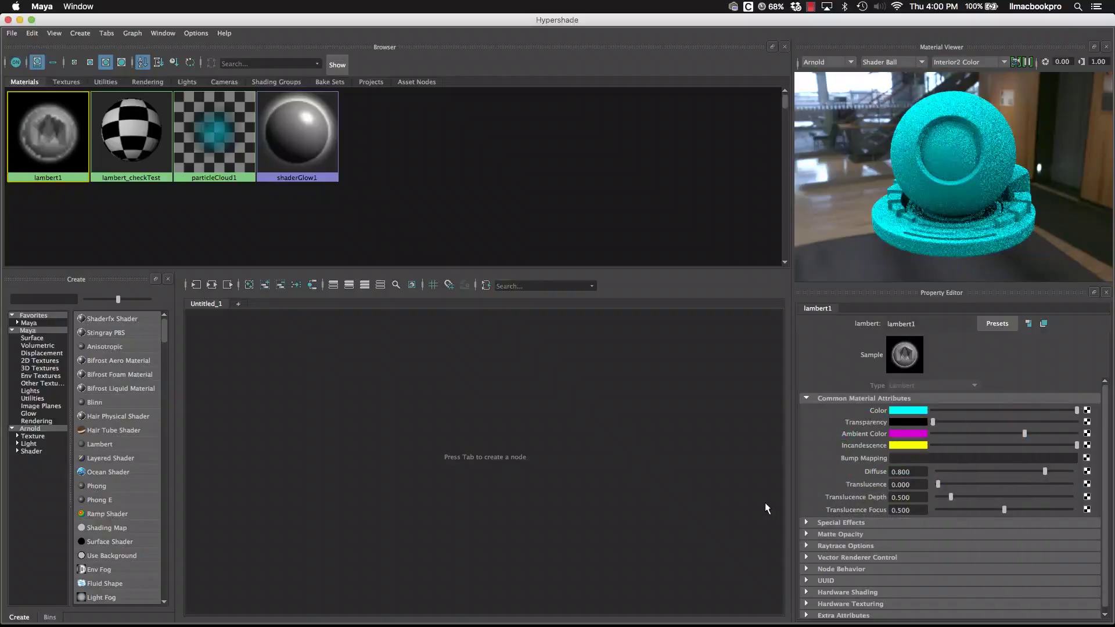
{"action": "left_click", "coordinate": [893, 445]}
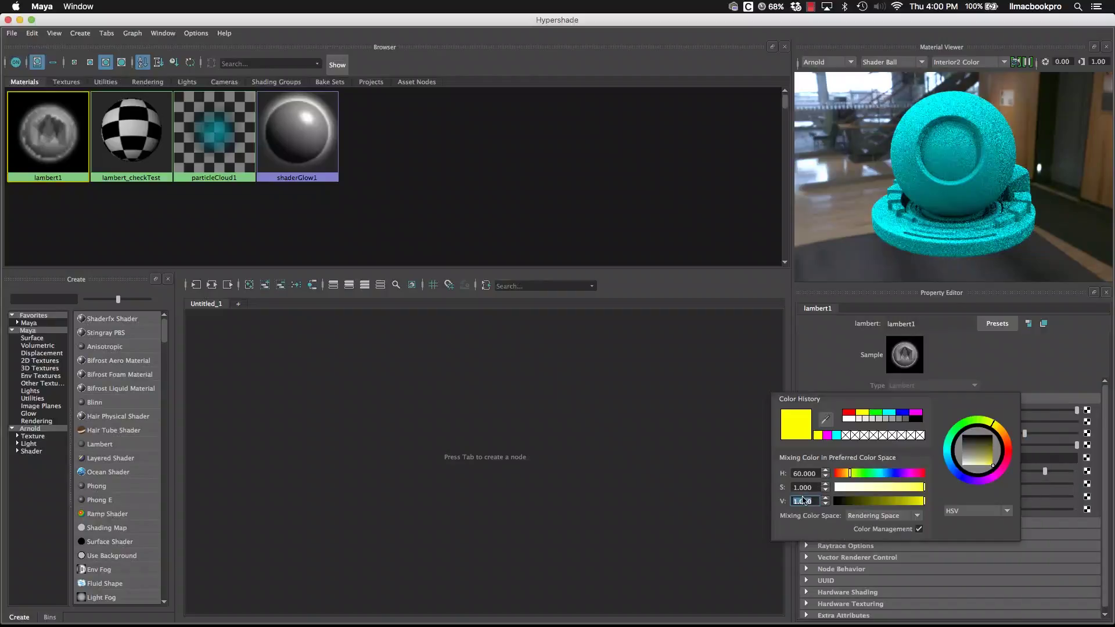
{"action": "double_click", "coordinate": [805, 501]}
{"action": "type", "text": "10"}
{"action": "key", "text": "Return"}
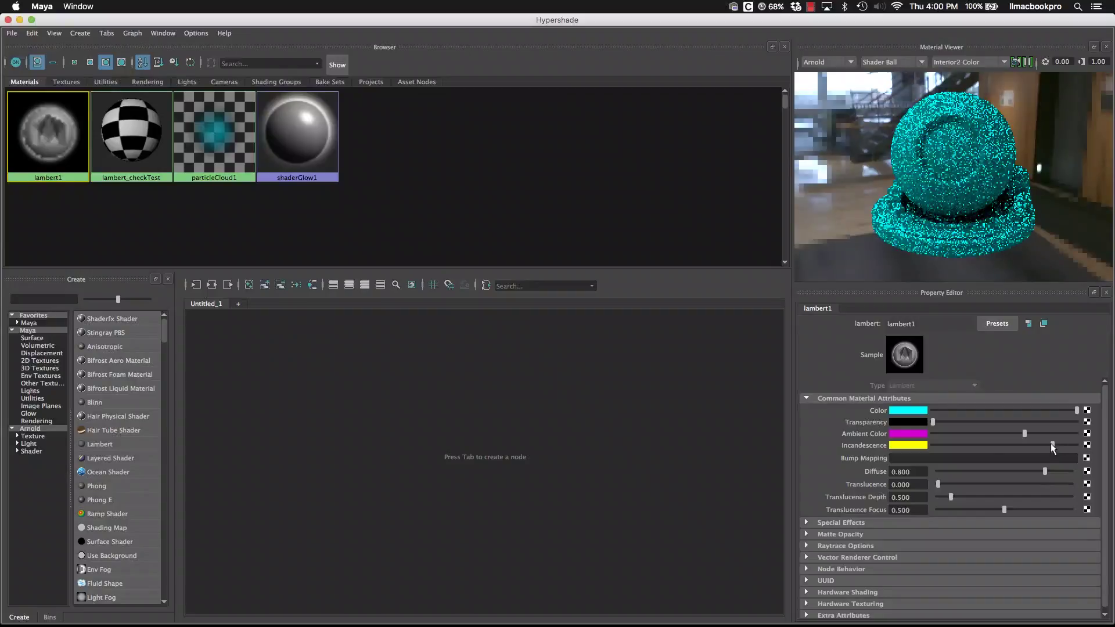
{"action": "left_click_drag", "start_coordinate": [1052, 445], "coordinate": [901, 446]}
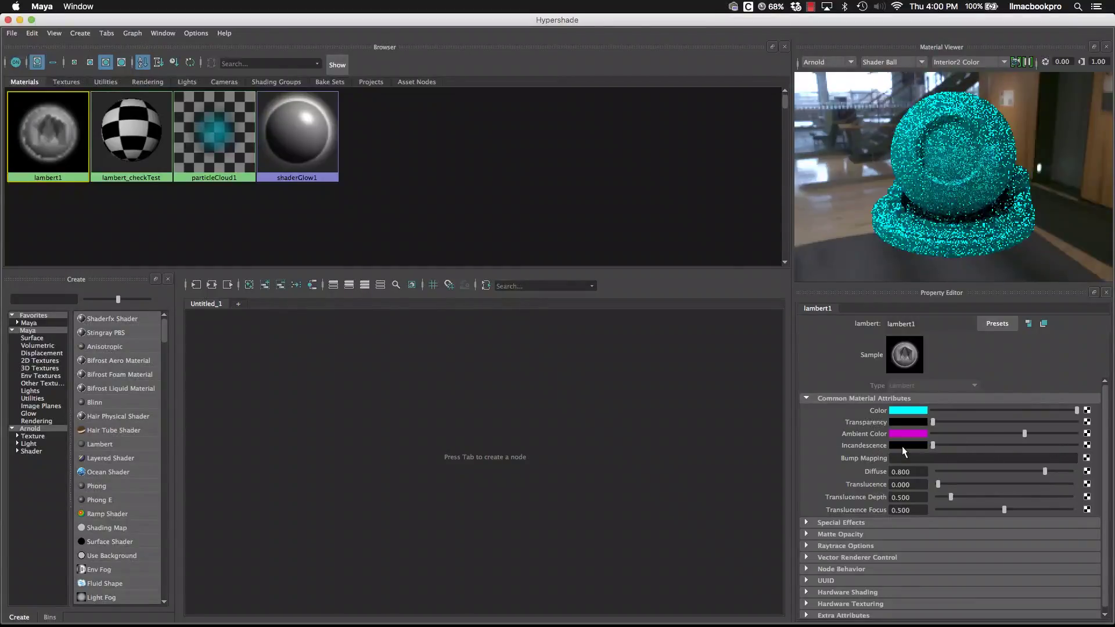
{"action": "left_click_drag", "start_coordinate": [1024, 433], "coordinate": [906, 434]}
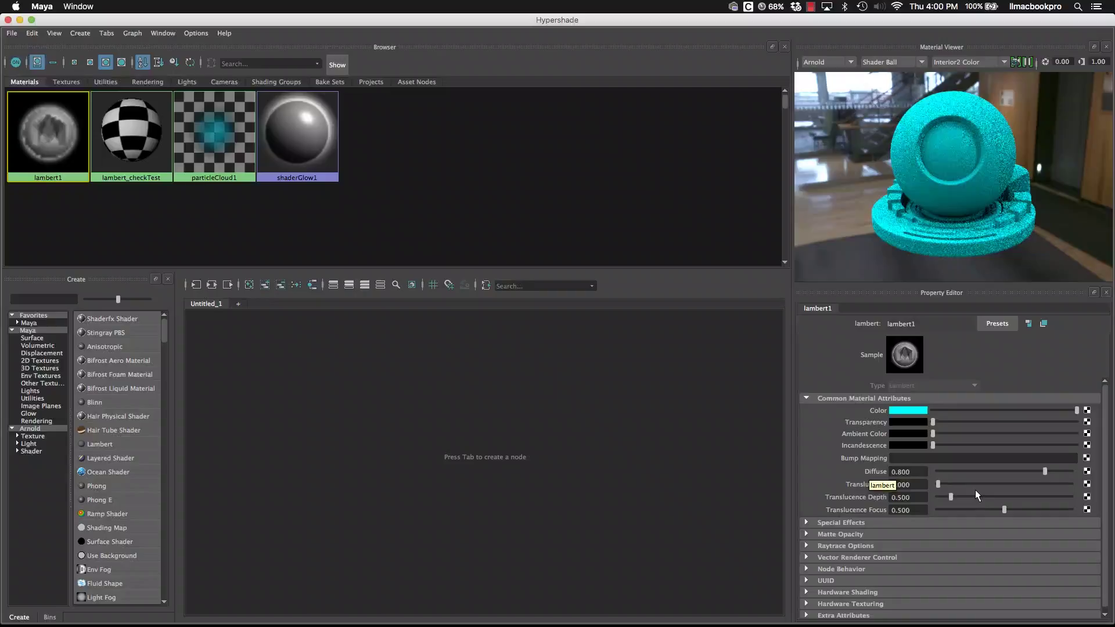
- Inspect the particleCloud1 and shaderGlow1 attributes, then bring up the Create > Materials list
{"action": "scroll", "coordinate": [923, 480], "scroll_direction": "down", "scroll_amount": 1}
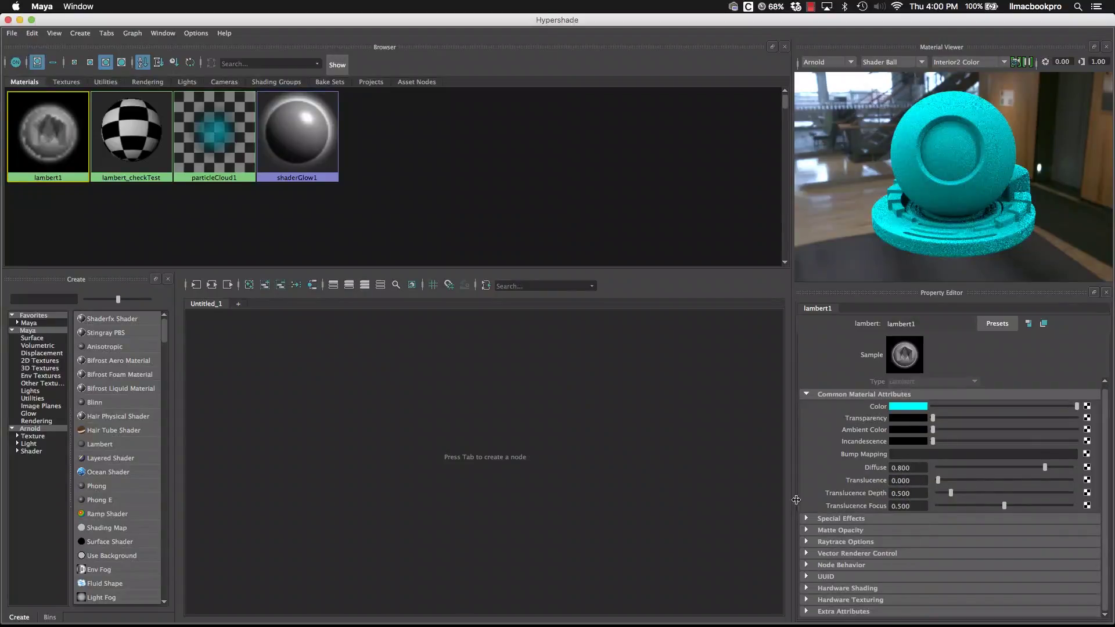
{"action": "scroll", "coordinate": [913, 491], "scroll_direction": "up", "scroll_amount": 1}
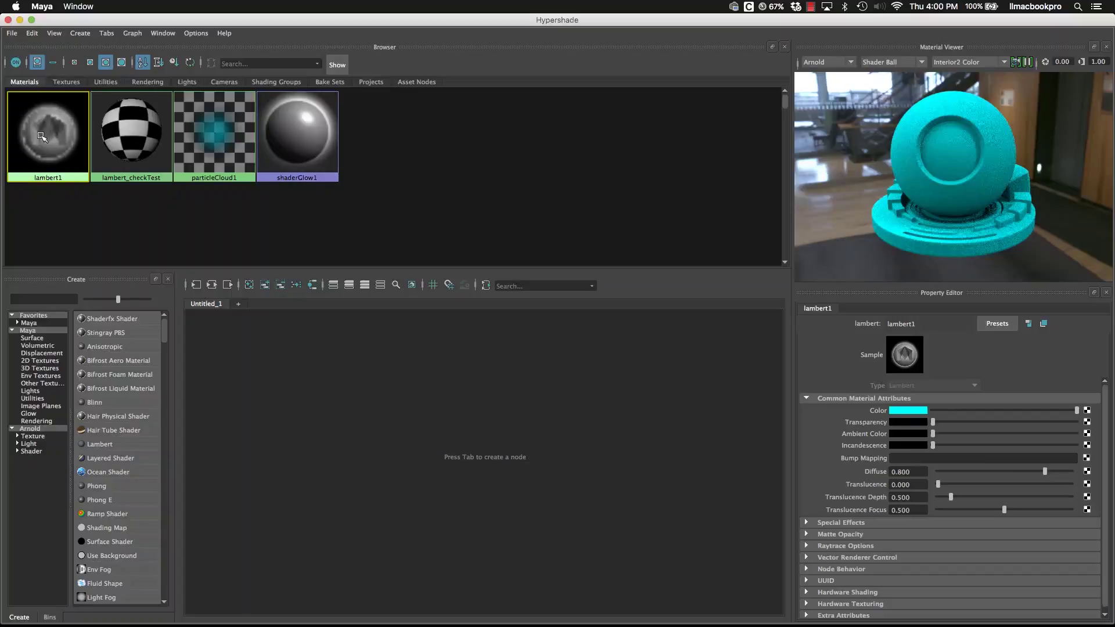
{"action": "left_click", "coordinate": [209, 125]}
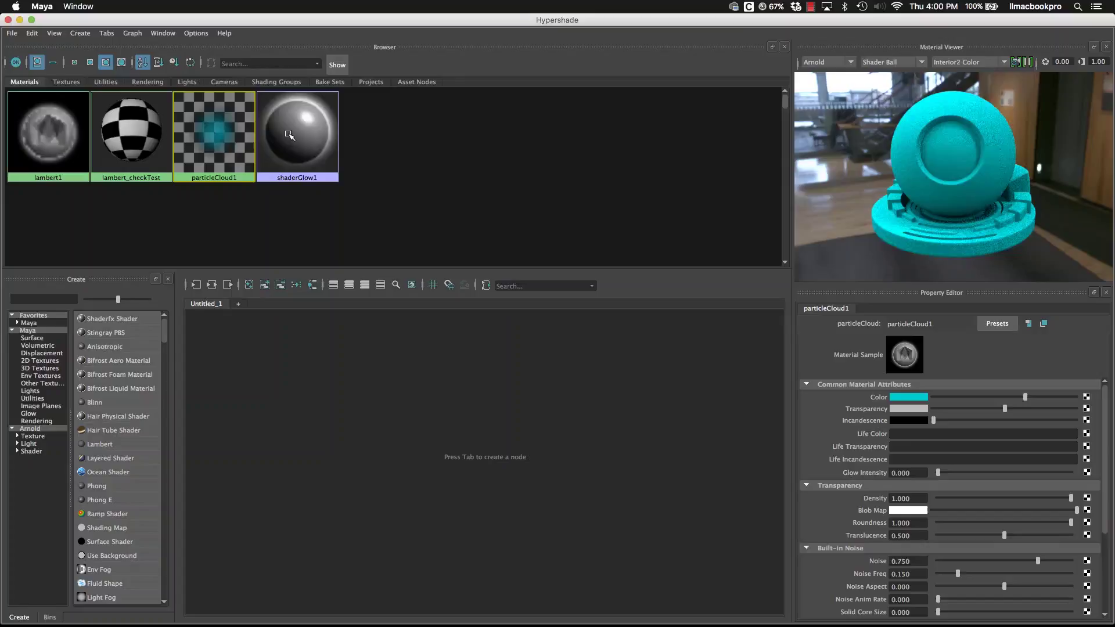
{"action": "left_click", "coordinate": [309, 128]}
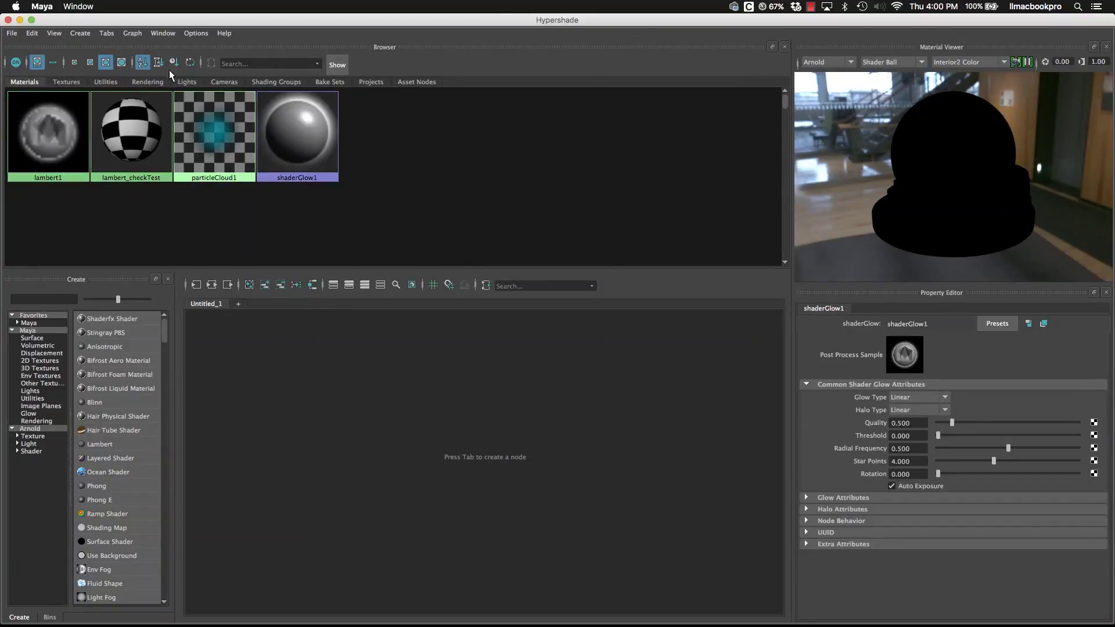
{"action": "left_click", "coordinate": [80, 33]}
{"action": "mouse_move", "coordinate": [154, 58]}
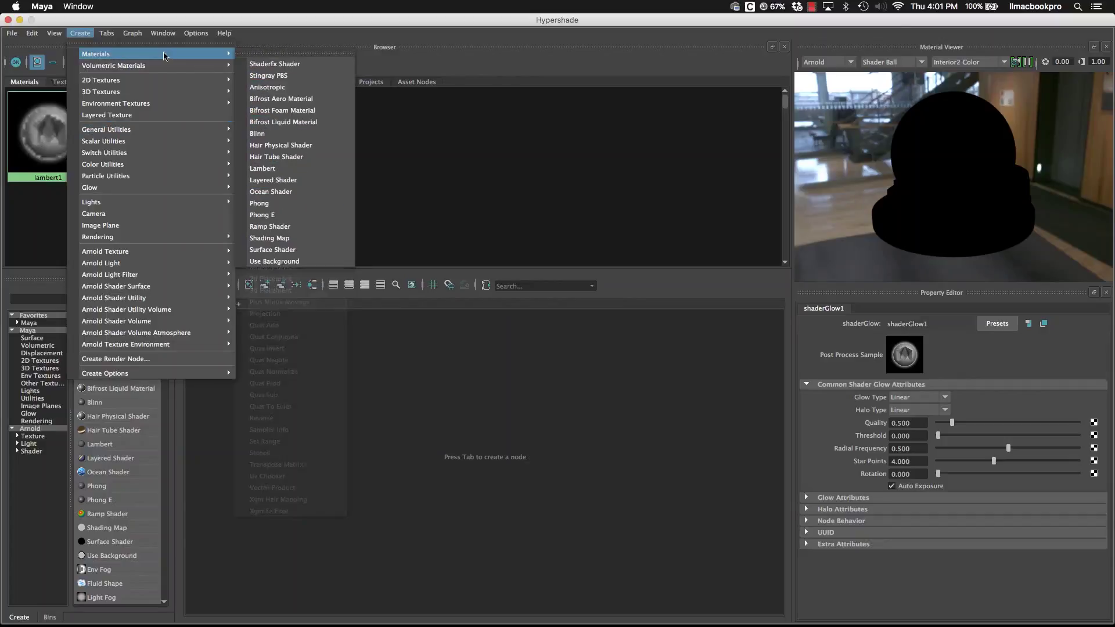
- Create a Blinn material, blinn1, and a Phong material, phong1, from Create > Materials
{"action": "left_click", "coordinate": [279, 134]}
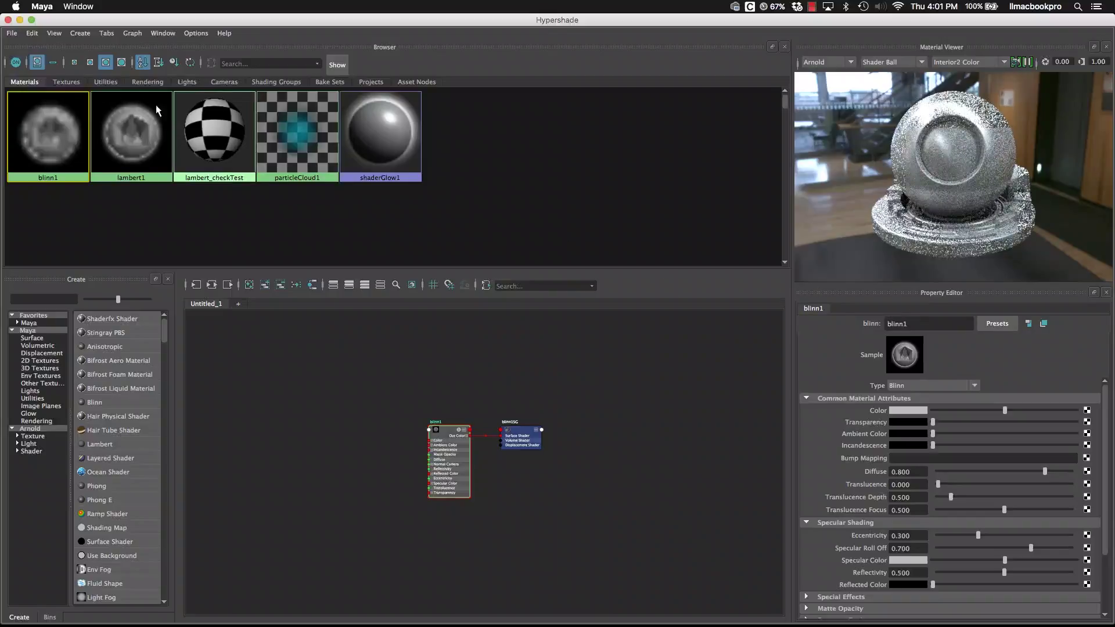
{"action": "left_click", "coordinate": [80, 33]}
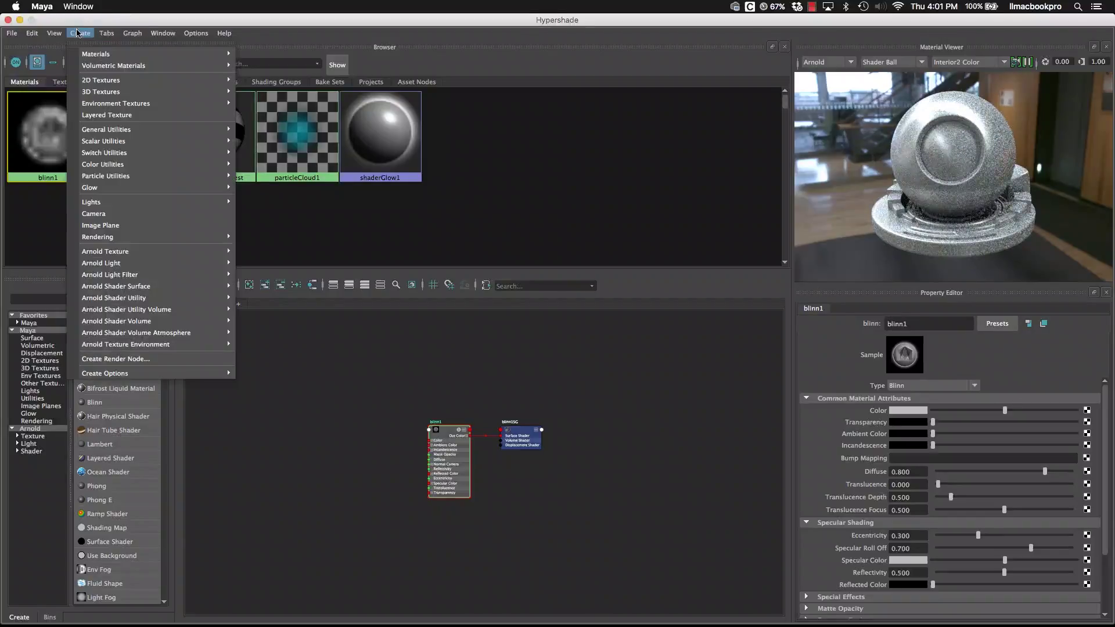
{"action": "mouse_move", "coordinate": [104, 36]}
{"action": "mouse_move", "coordinate": [93, 54]}
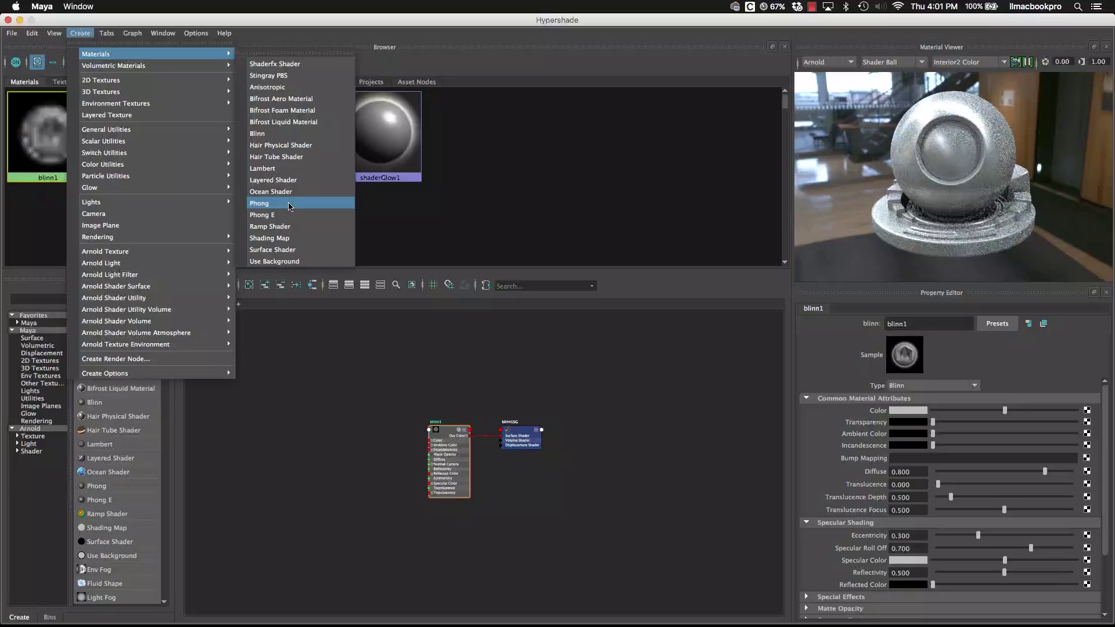
{"action": "left_click", "coordinate": [289, 205]}
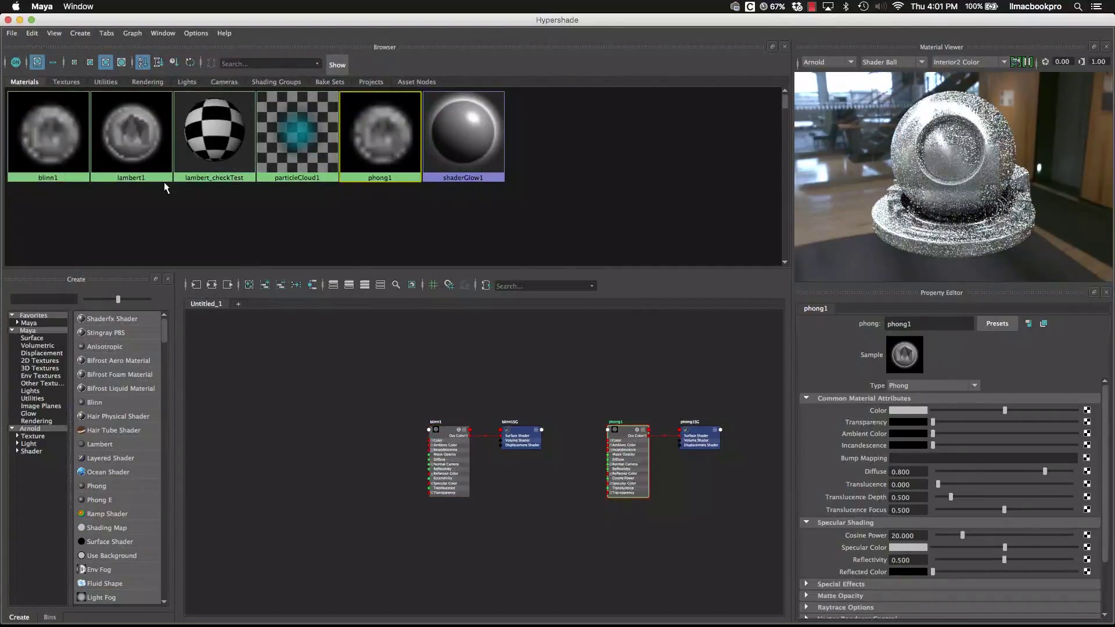
- Select blinn1, switch its Type to Phong, then switch it back to Blinn
{"action": "left_click", "coordinate": [43, 130]}
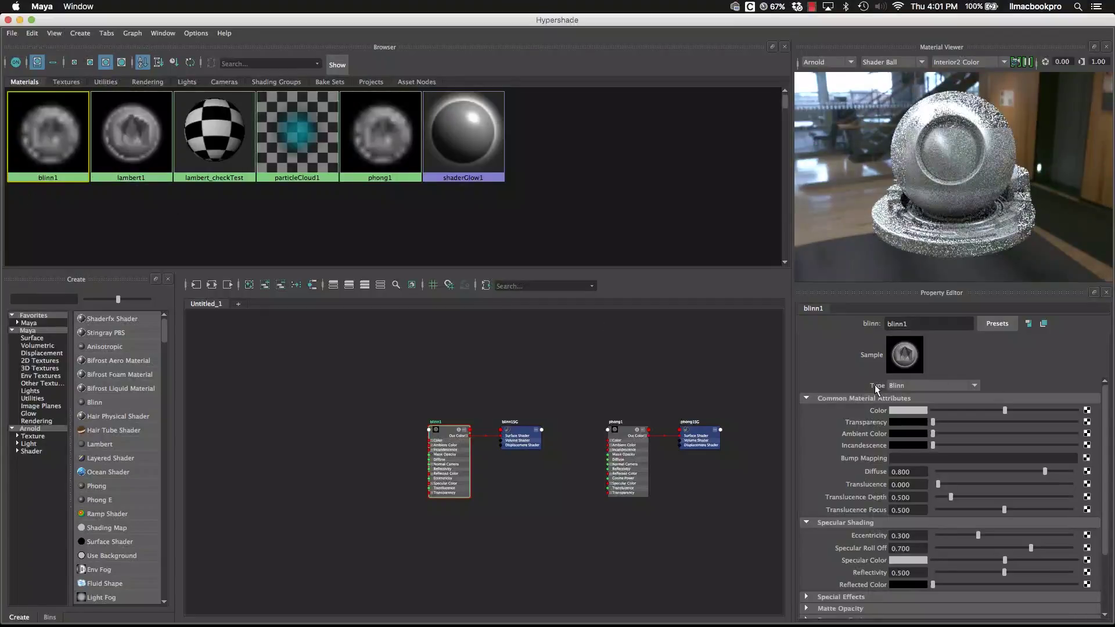
{"action": "left_click", "coordinate": [920, 386]}
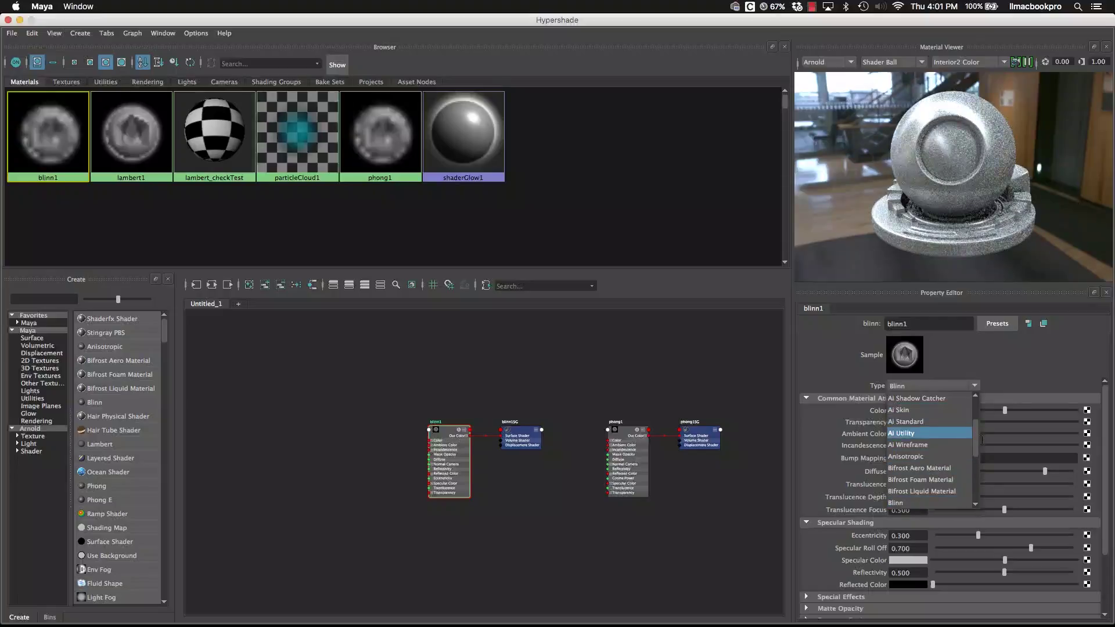
{"action": "left_click_drag", "start_coordinate": [981, 443], "coordinate": [977, 506]}
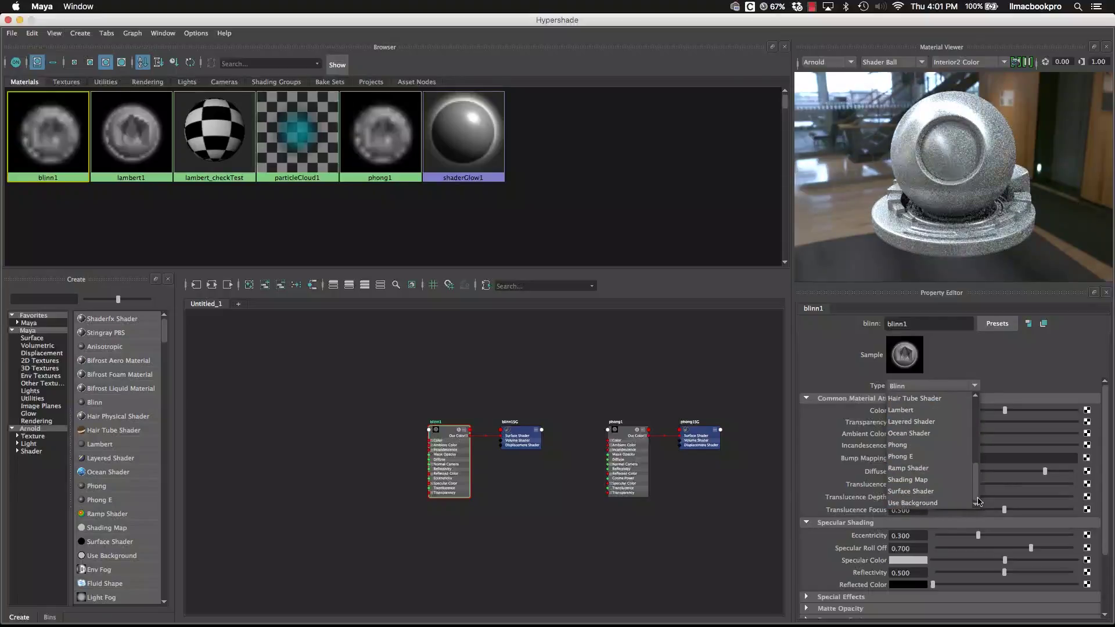
{"action": "left_click", "coordinate": [937, 445]}
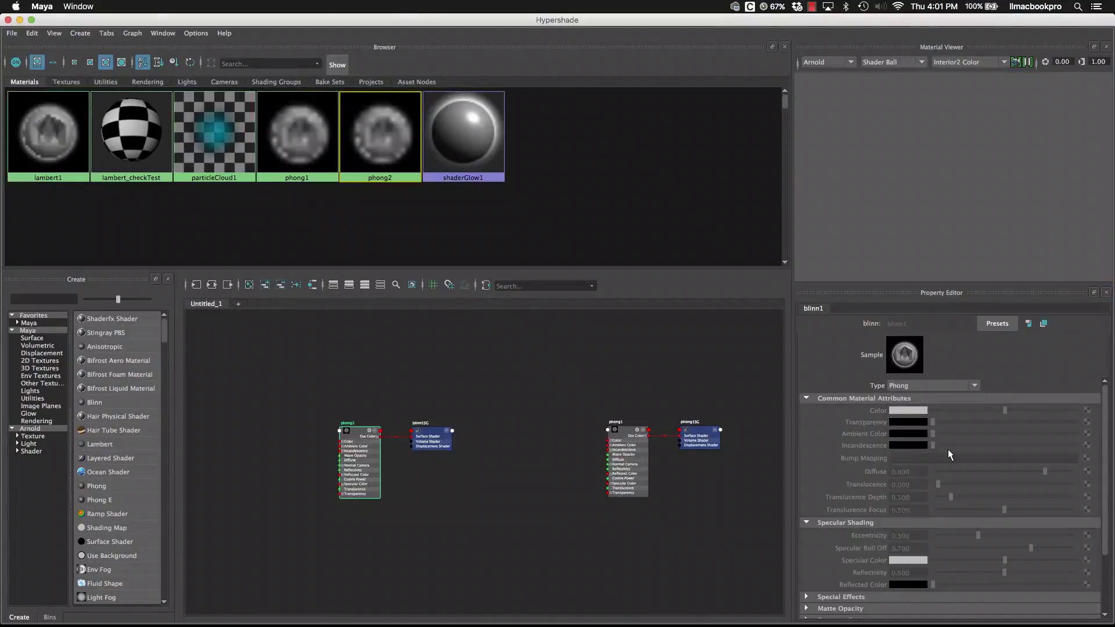
{"action": "left_click", "coordinate": [940, 385]}
{"action": "left_click", "coordinate": [915, 433]}
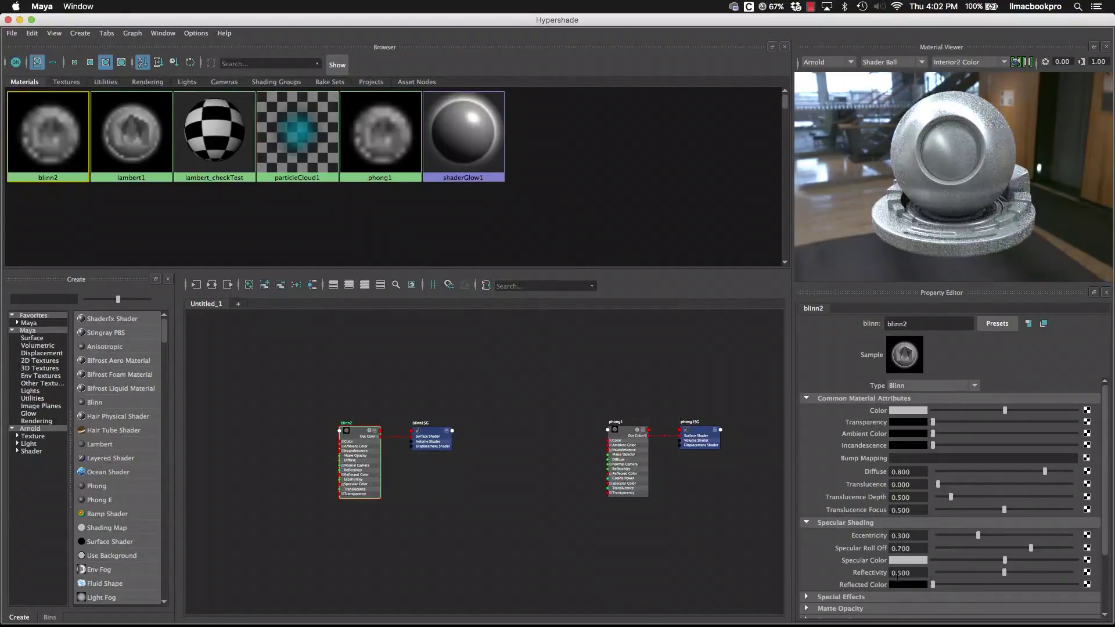
- Set blinn2's Reflectivity to 0.050 and darken its Specular Color, then brighten it partway back
{"action": "mouse_move", "coordinate": [869, 626]}
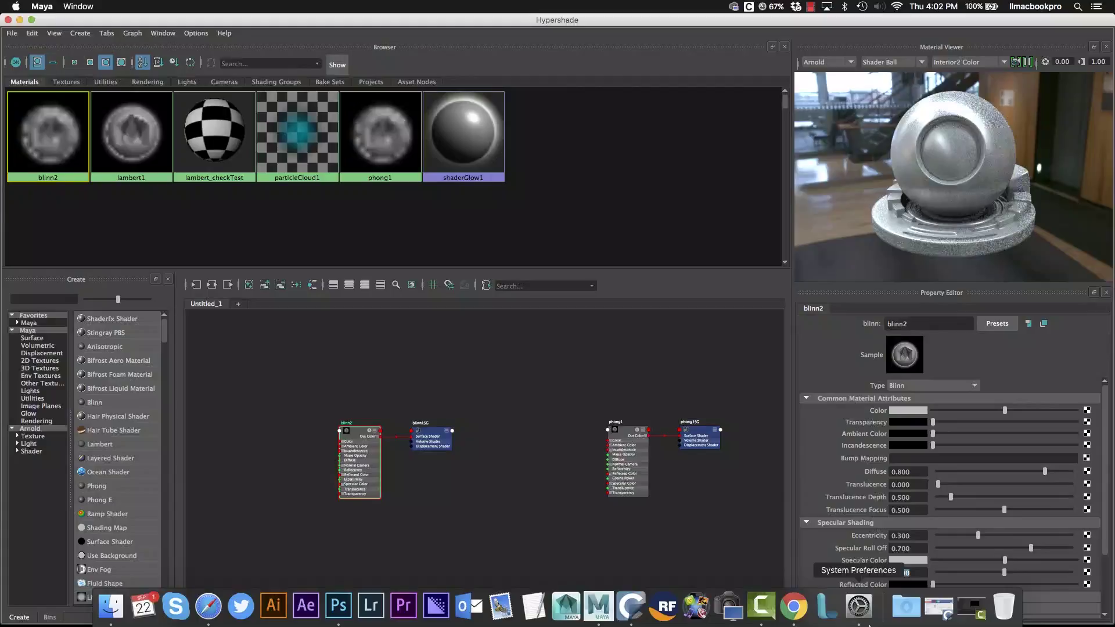
{"action": "key", "text": "Return"}
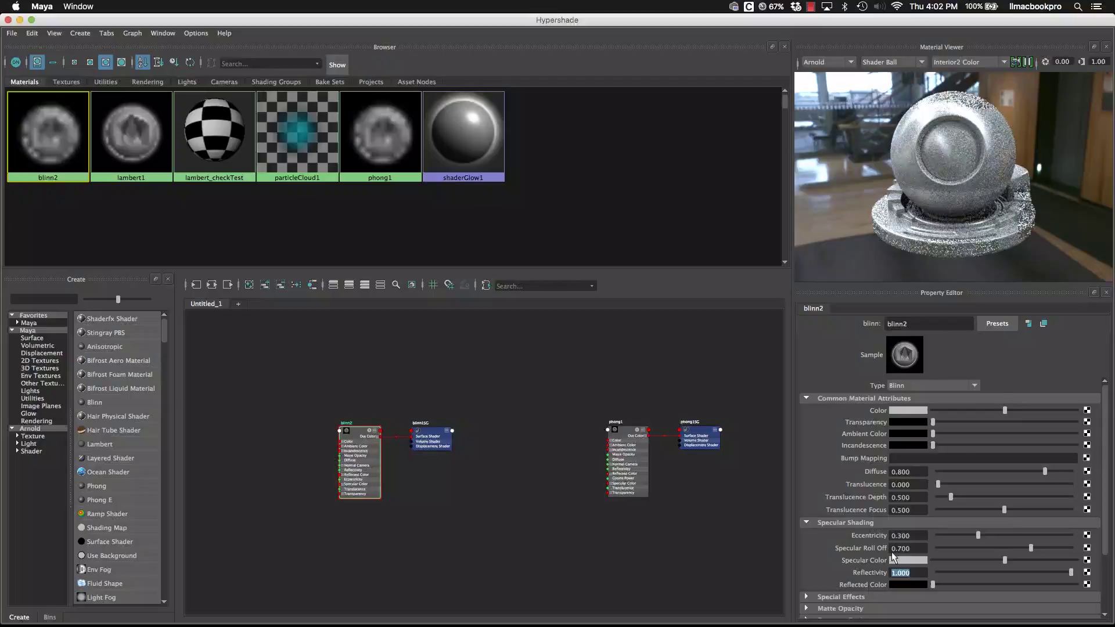
{"action": "key", "text": "BackSpace"}
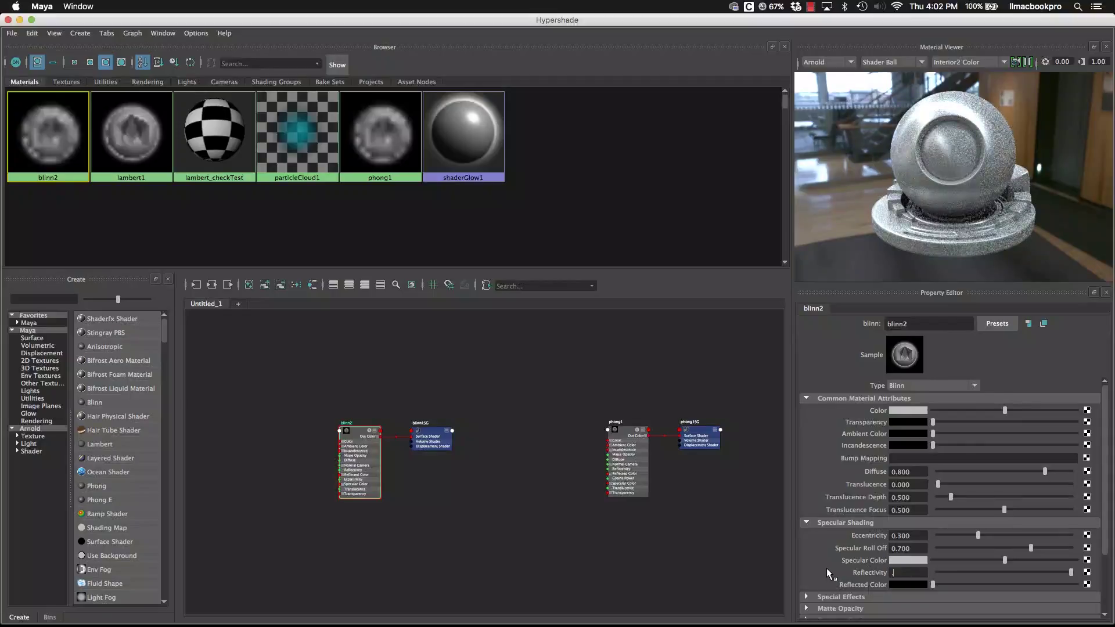
{"action": "type", "text": "0.01"}
{"action": "key", "text": "Return"}
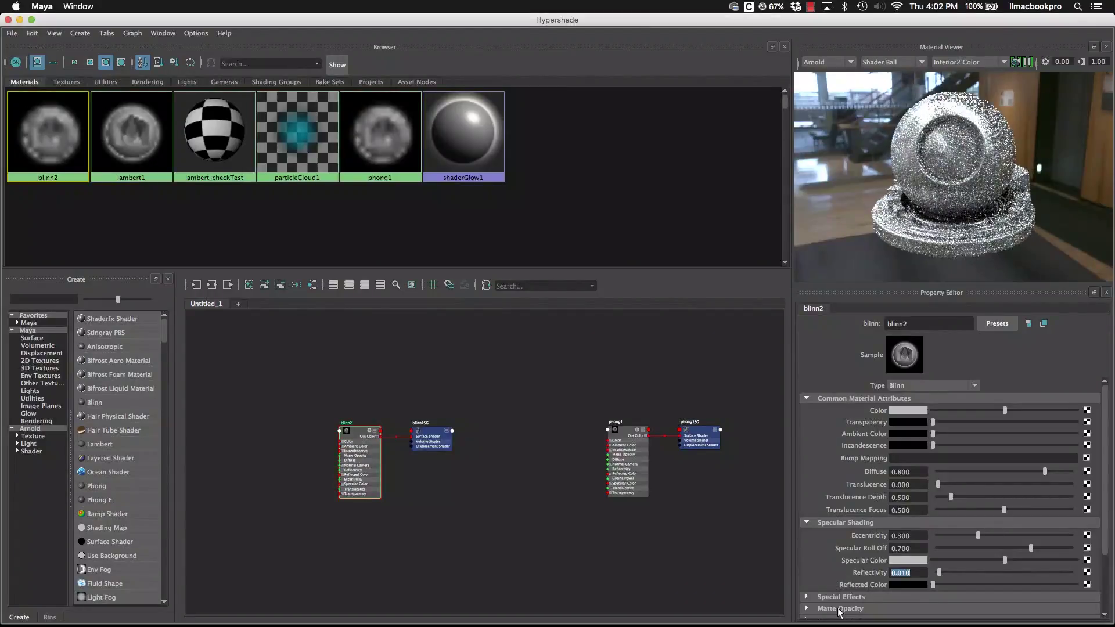
{"action": "left_click", "coordinate": [907, 573]}
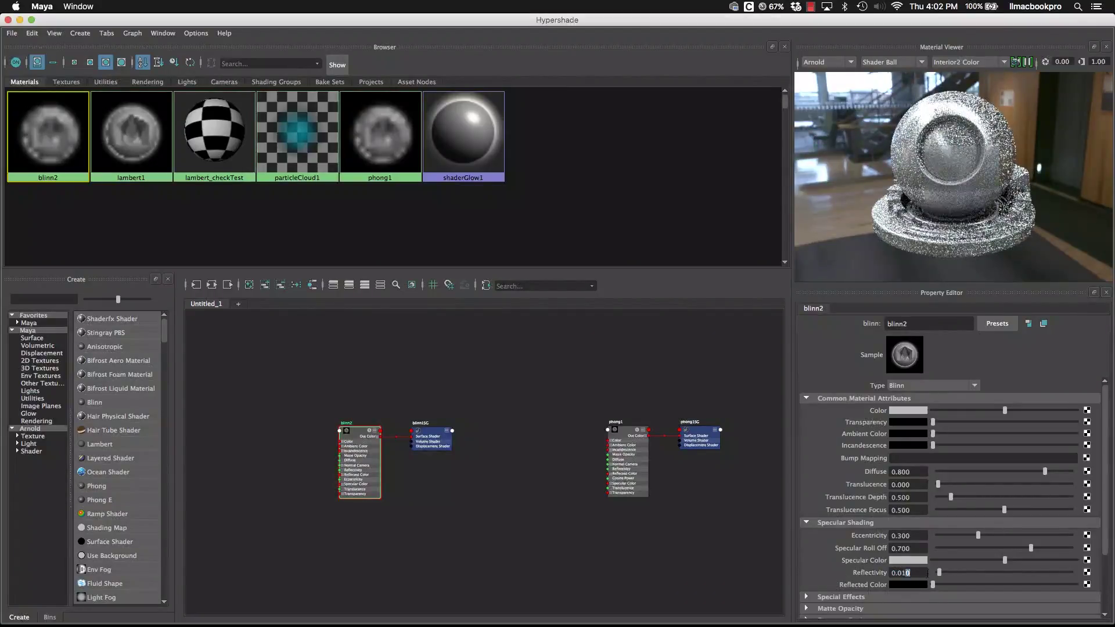
{"action": "key", "text": "BackSpace"}
{"action": "type", "text": "5"}
{"action": "key", "text": "Return"}
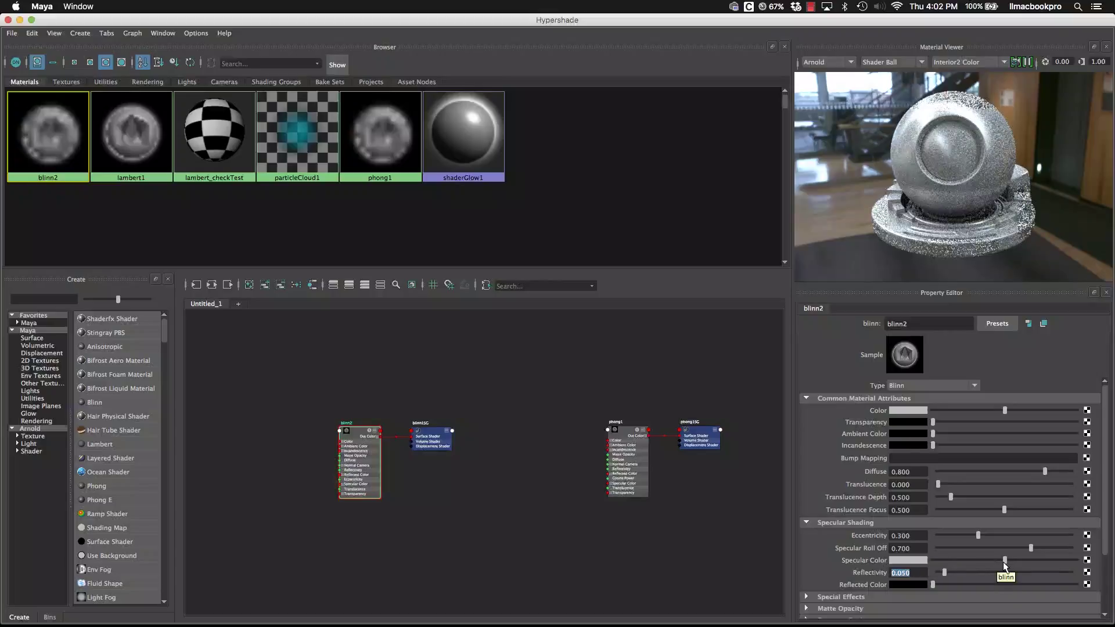
{"action": "left_click_drag", "start_coordinate": [1005, 561], "coordinate": [948, 561]}
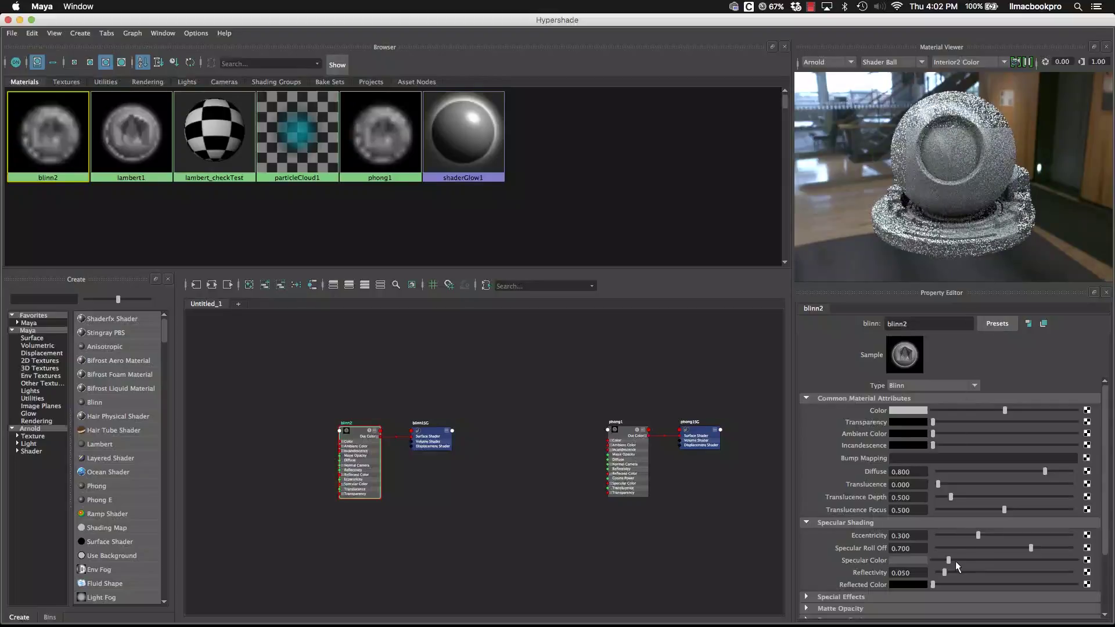
{"action": "left_click_drag", "start_coordinate": [956, 561], "coordinate": [993, 562]}
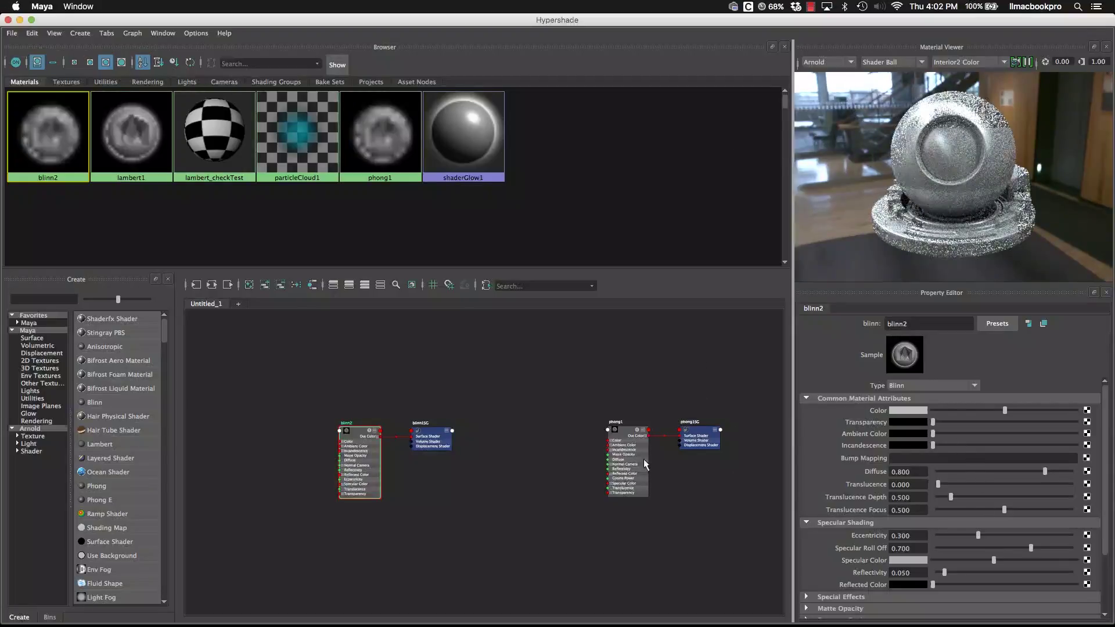
- Change blinn2's Type to Anisotropic, show small swatches, and select anisotropic1
{"action": "left_click", "coordinate": [927, 386]}
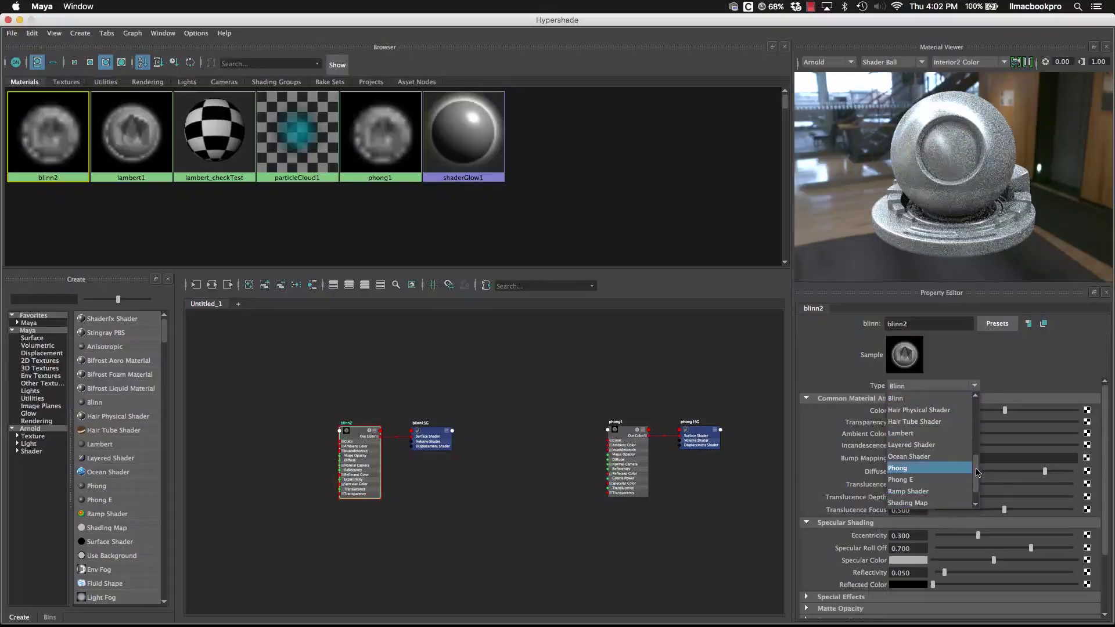
{"action": "left_click_drag", "start_coordinate": [979, 470], "coordinate": [981, 444]}
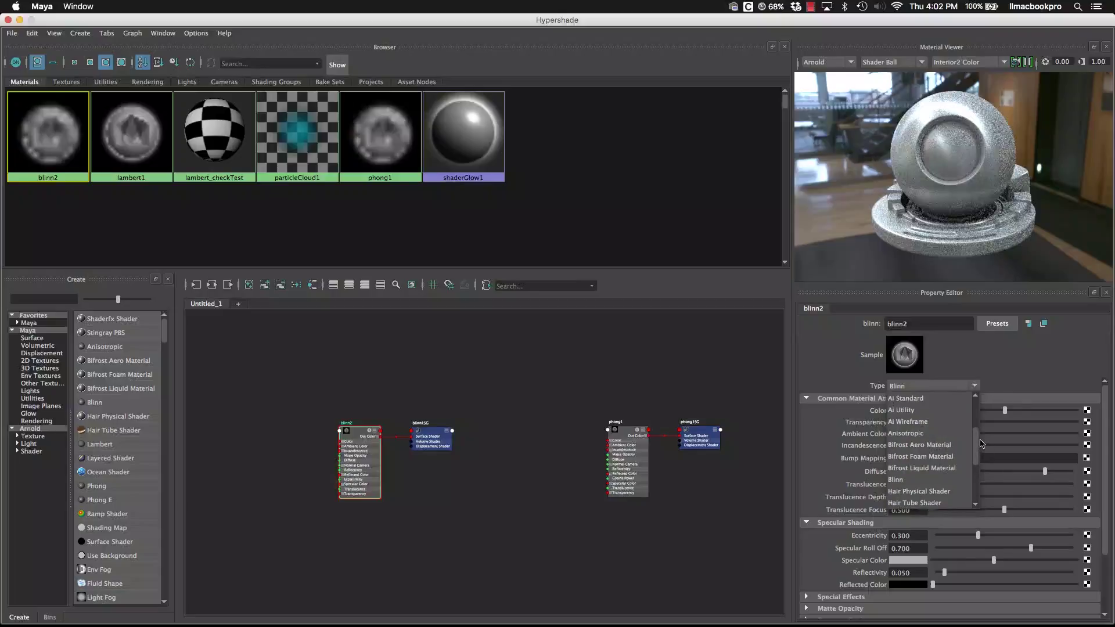
{"action": "left_click", "coordinate": [931, 433]}
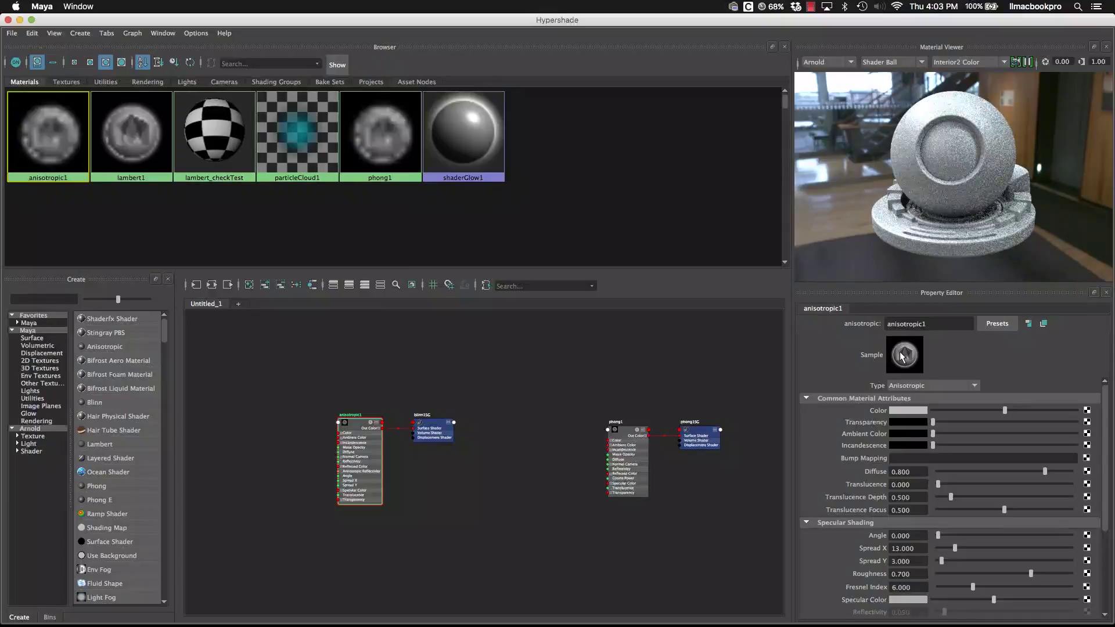
{"action": "left_click", "coordinate": [90, 63]}
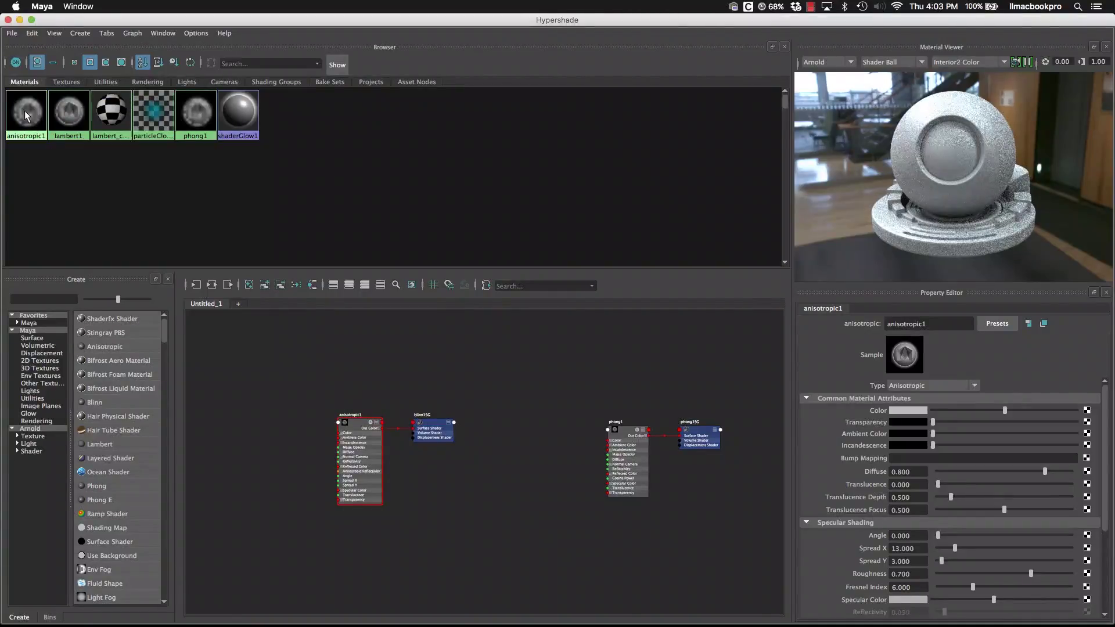
{"action": "left_click", "coordinate": [25, 115]}
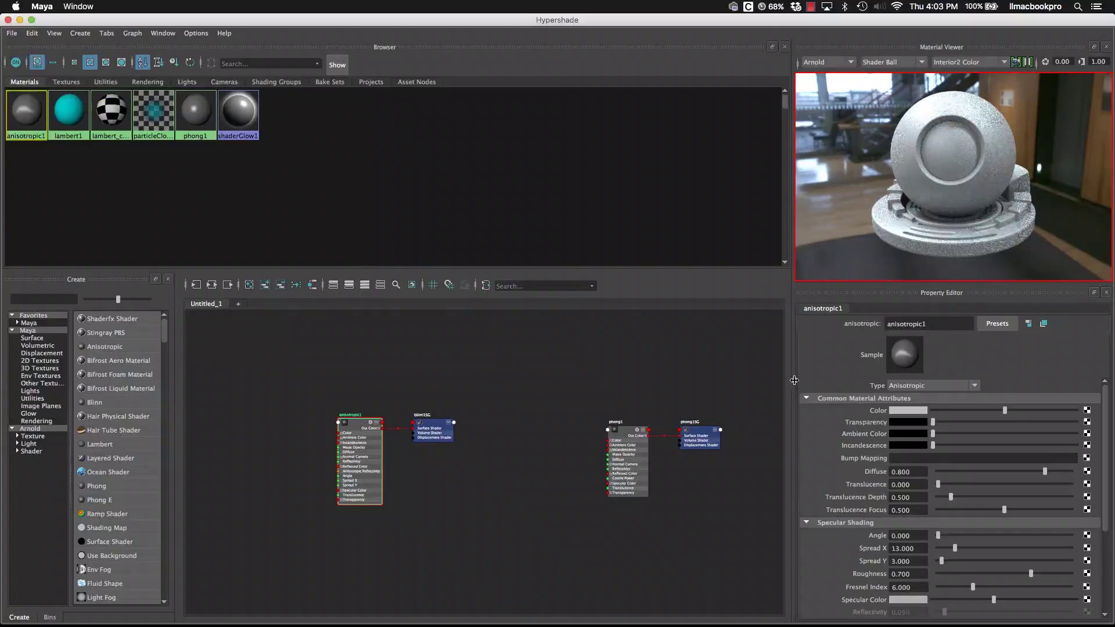
{"action": "left_click", "coordinate": [195, 110]}
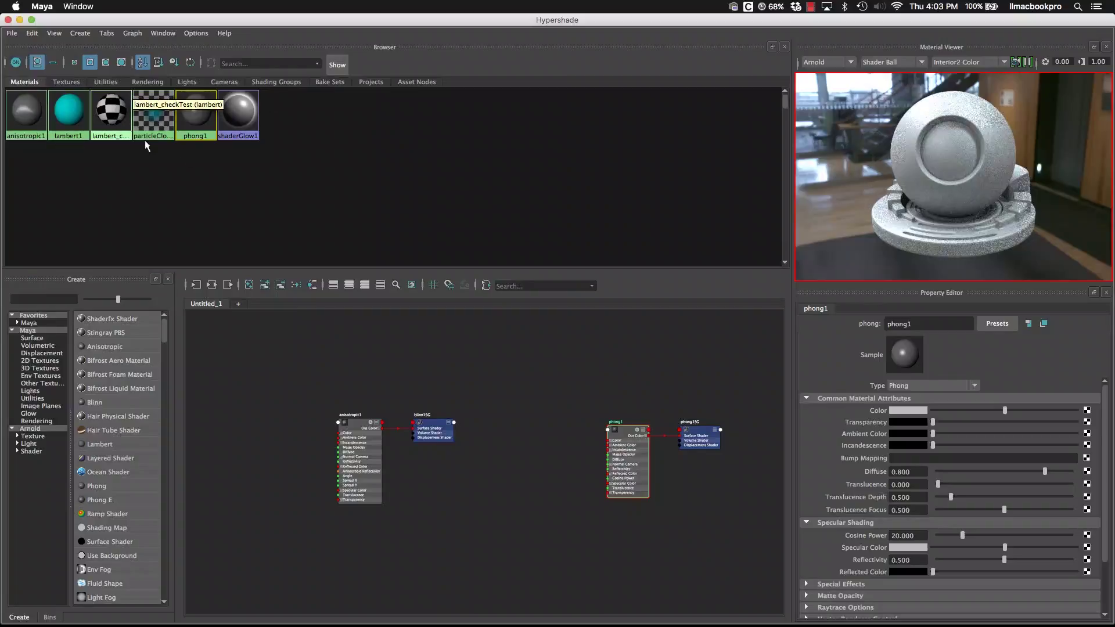
{"action": "left_click", "coordinate": [27, 114]}
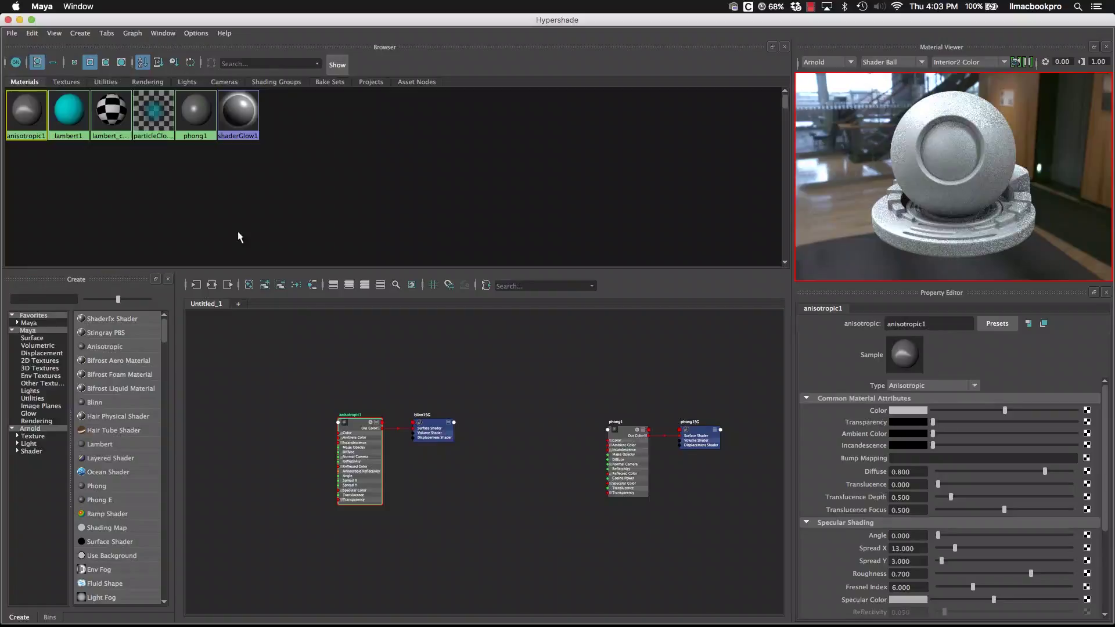
- Create a new Blinn material, blinn2, from the Hypershade's Create > Materials menu
{"action": "left_click", "coordinate": [83, 34]}
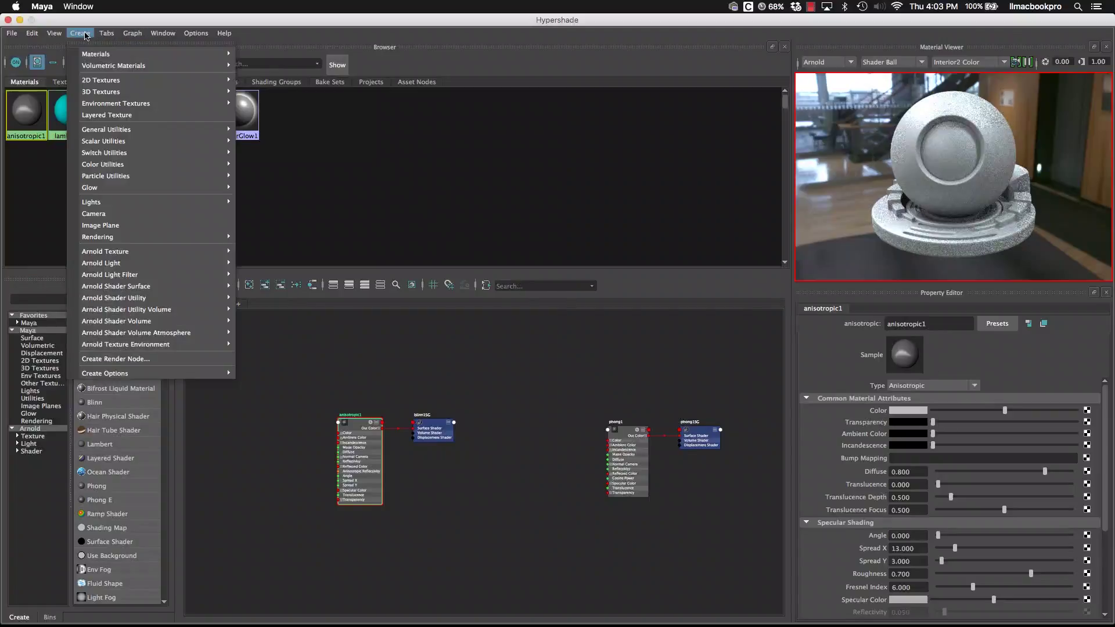
{"action": "mouse_move", "coordinate": [220, 54]}
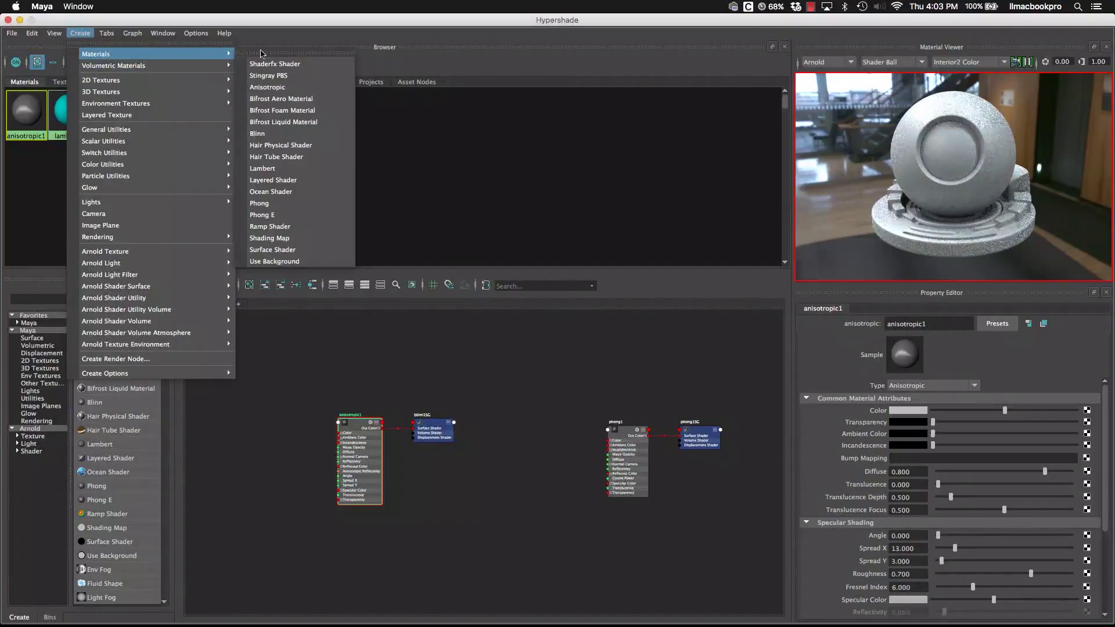
{"action": "left_click", "coordinate": [292, 138]}
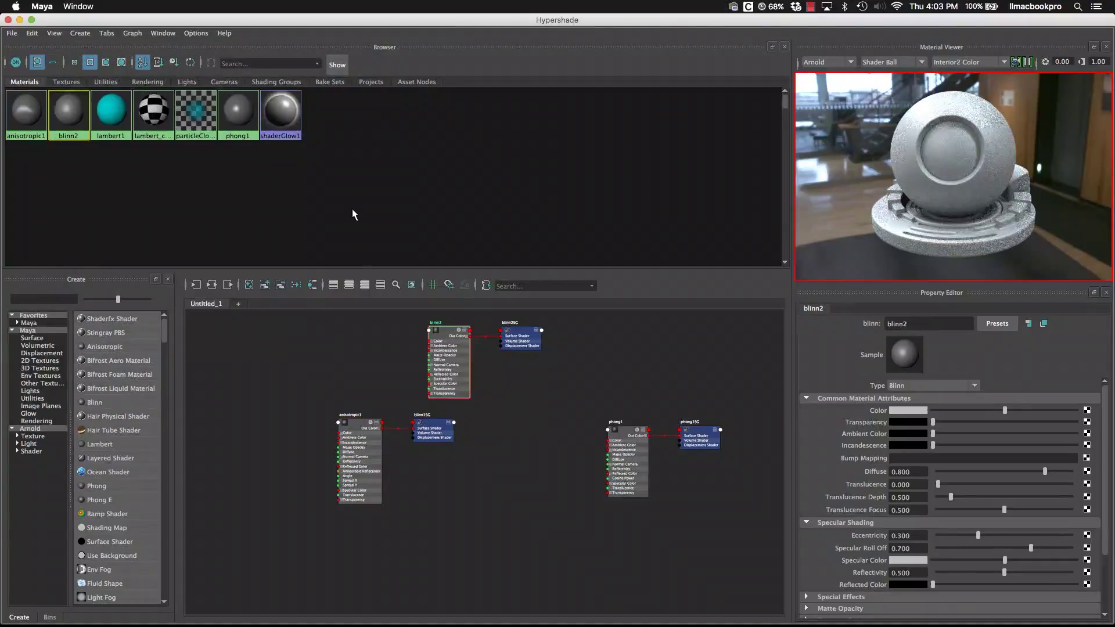
- Select the anisotropic1 and phong1 material swatches in the browser
{"action": "left_click", "coordinate": [20, 123]}
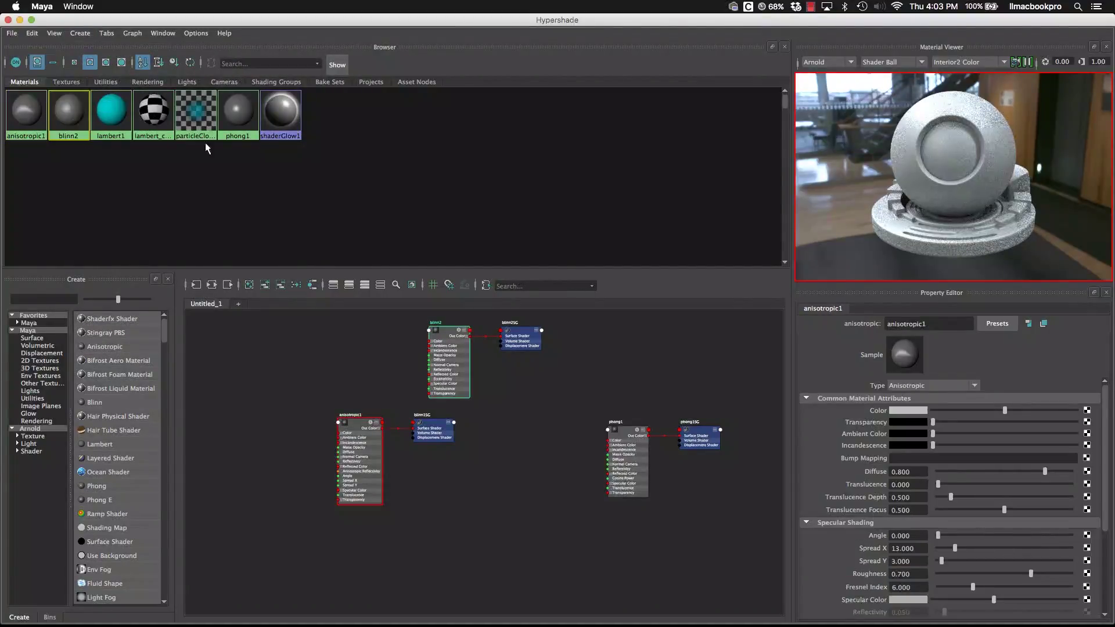
{"action": "left_click", "coordinate": [238, 111]}
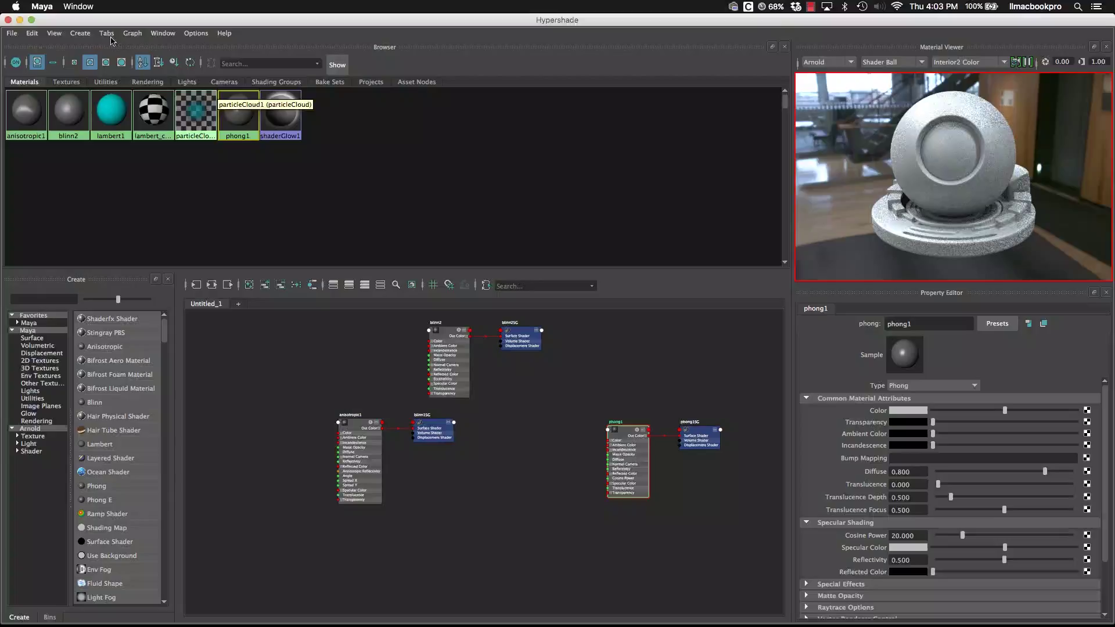
{"action": "left_click", "coordinate": [132, 33]}
- Create a new Phong E material, phongE1, from Create > Materials
{"action": "mouse_move", "coordinate": [82, 35]}
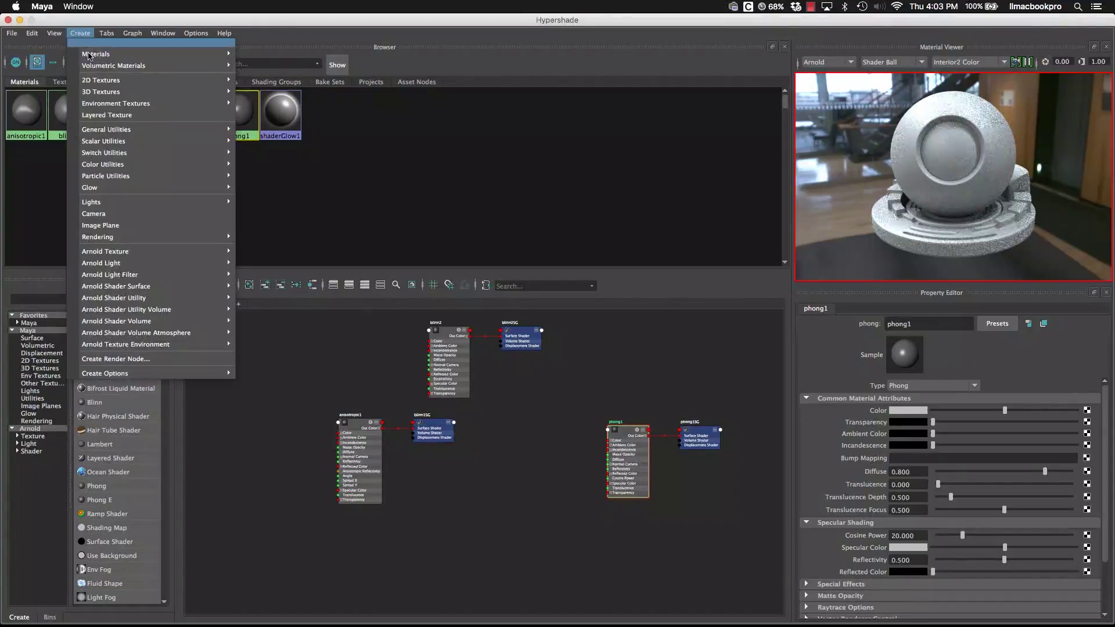
{"action": "mouse_move", "coordinate": [116, 54]}
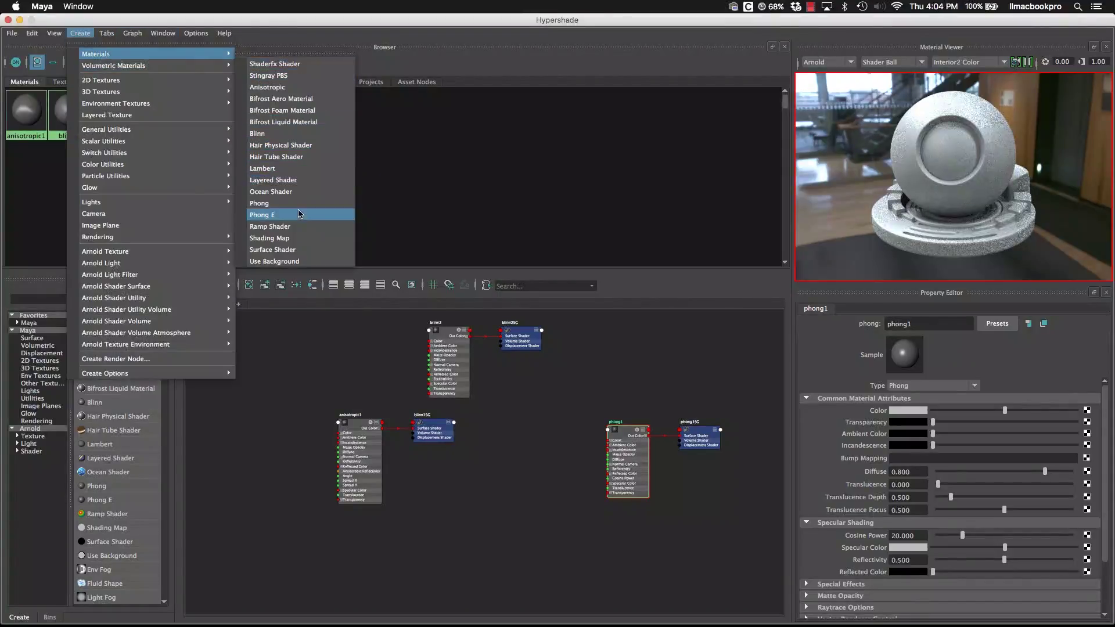
{"action": "left_click", "coordinate": [288, 213]}
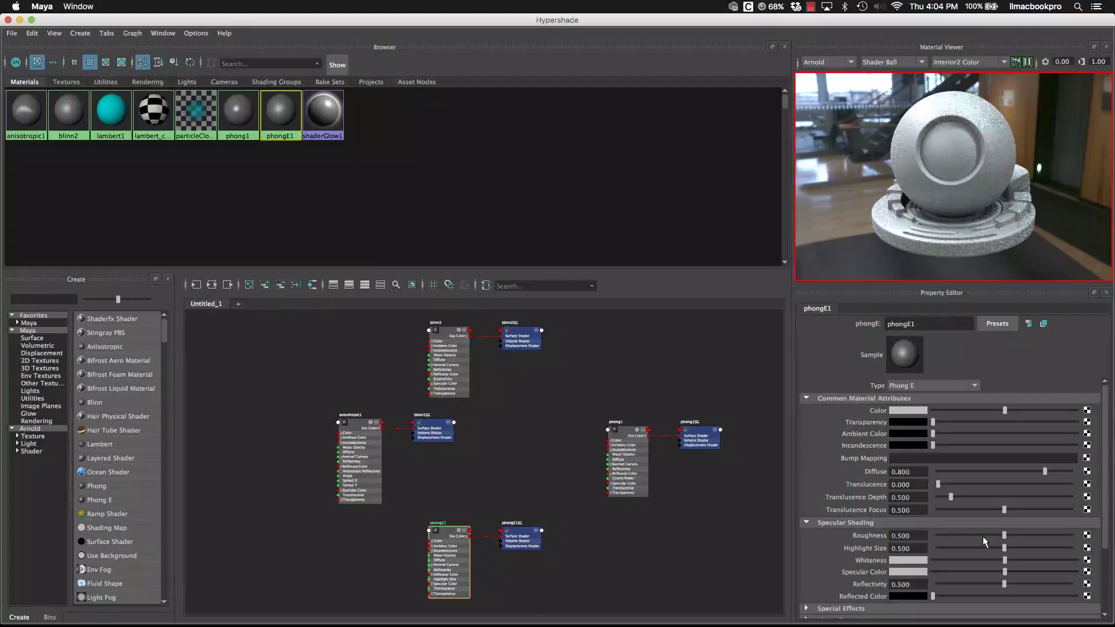
{"action": "scroll", "coordinate": [983, 538], "scroll_direction": "down", "scroll_amount": 3}
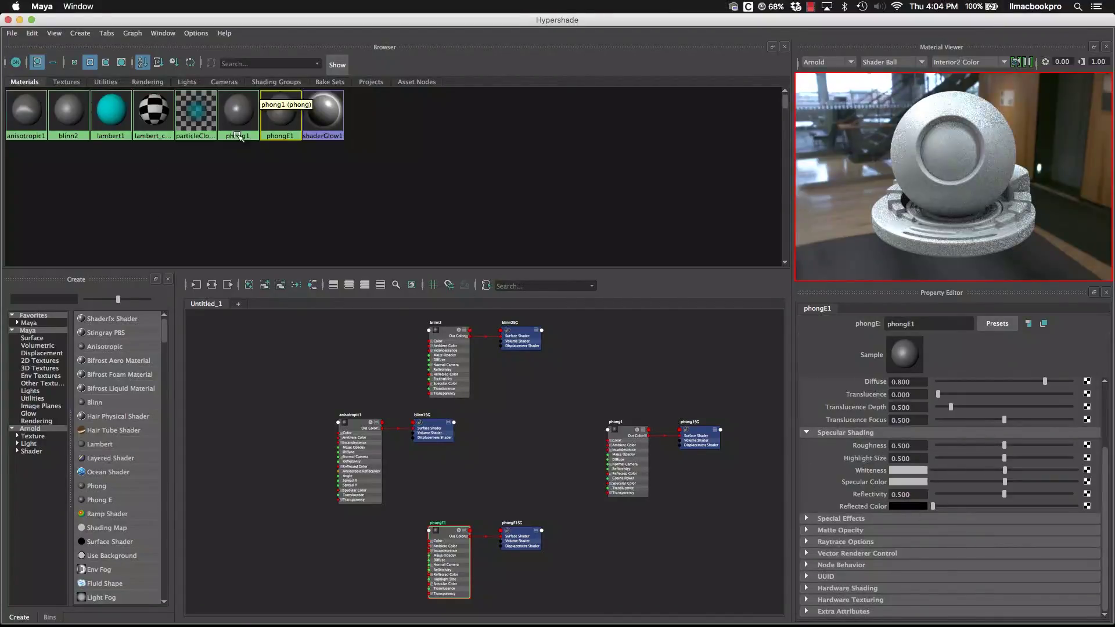
- Compare phong1 and phongE1 attributes in the Property Editor, then inspect blinn2
{"action": "left_click", "coordinate": [242, 123]}
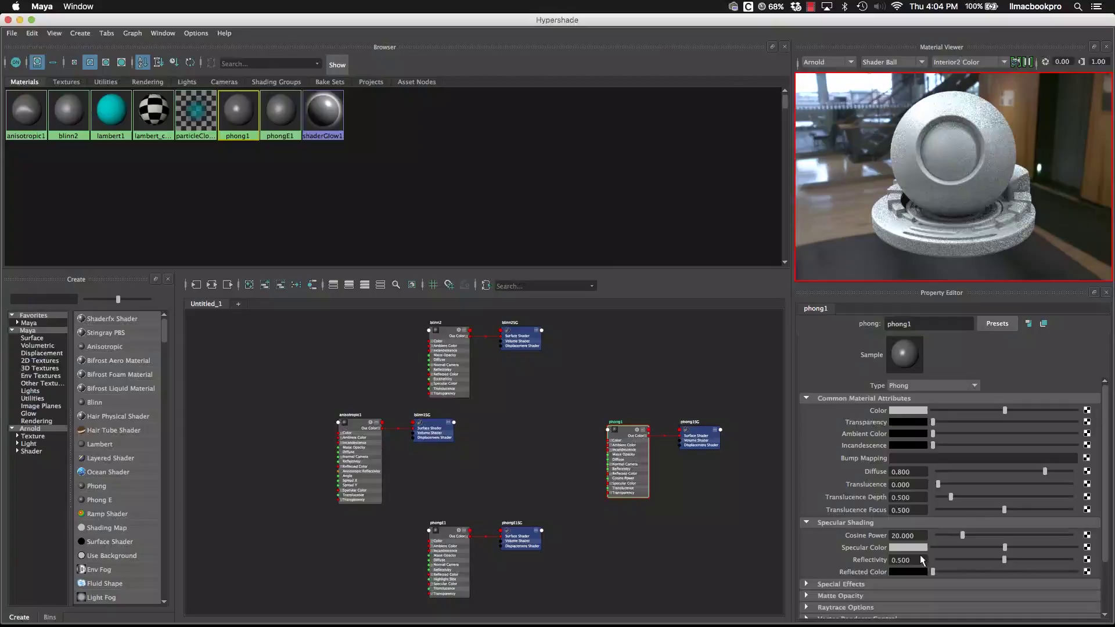
{"action": "left_click", "coordinate": [281, 121]}
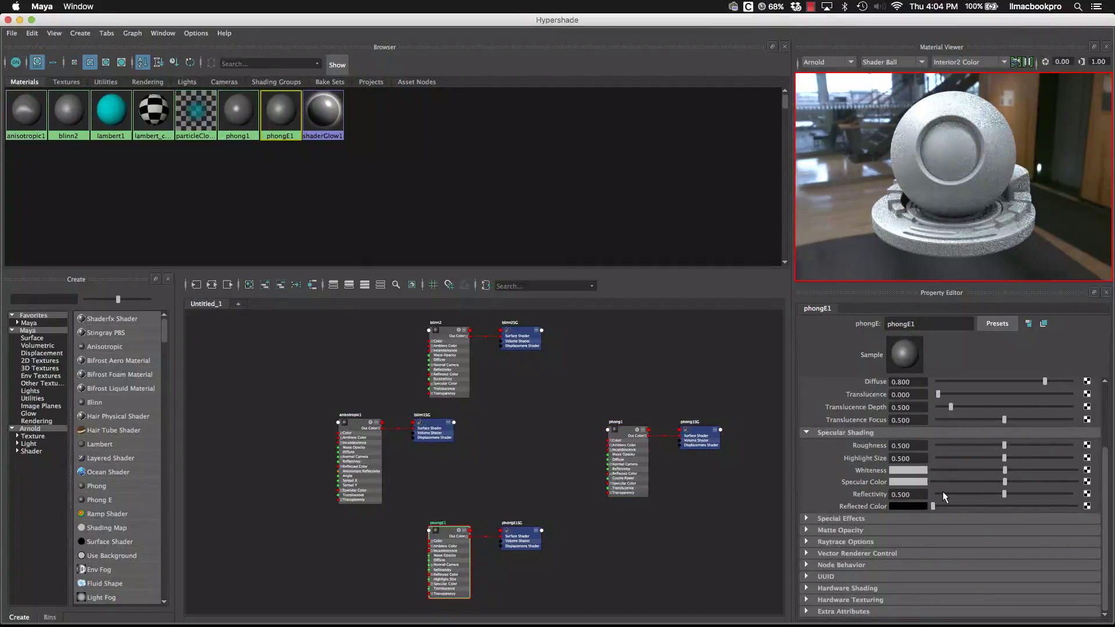
{"action": "left_click", "coordinate": [243, 124]}
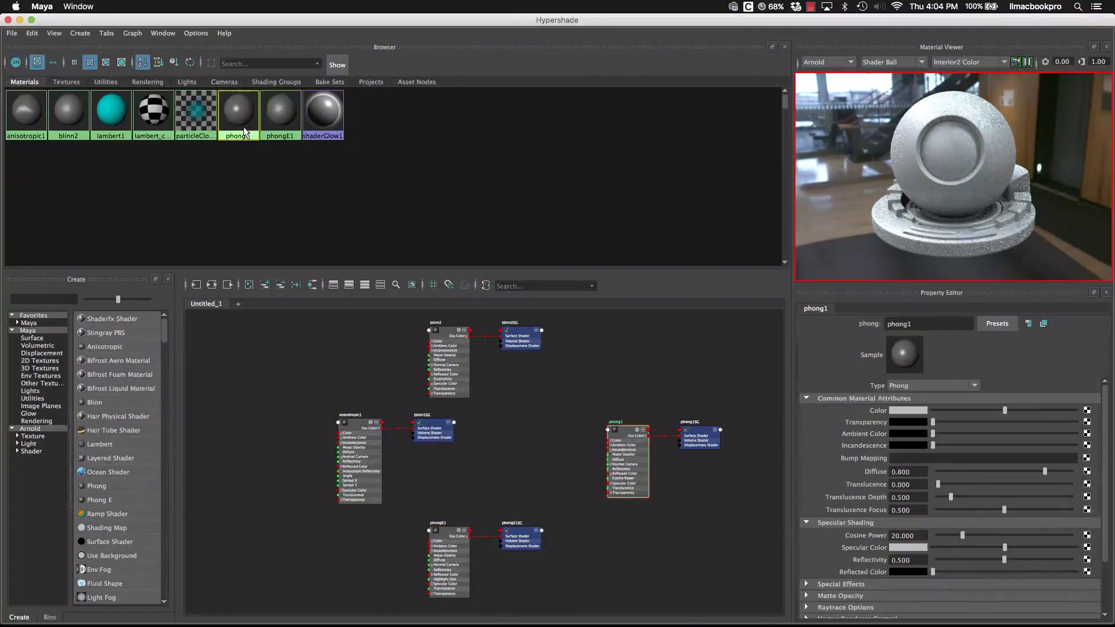
{"action": "left_click", "coordinate": [276, 120]}
{"action": "left_click", "coordinate": [226, 122]}
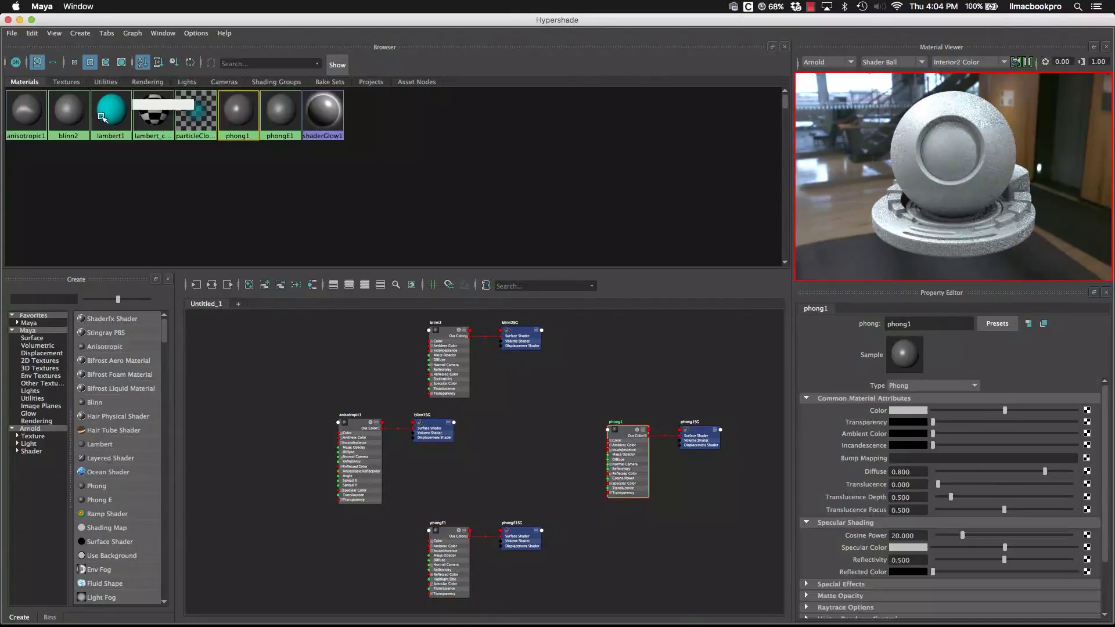
{"action": "left_click", "coordinate": [74, 115]}
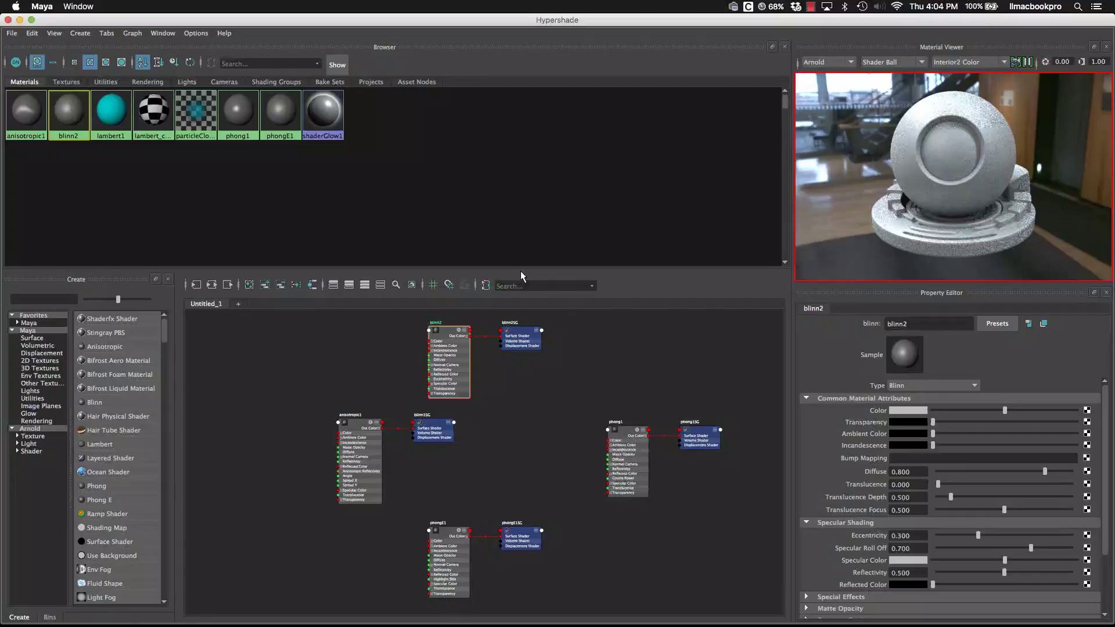
- Enlarge the node graph area and clear all nodes from it
{"action": "left_click_drag", "start_coordinate": [524, 272], "coordinate": [511, 192]}
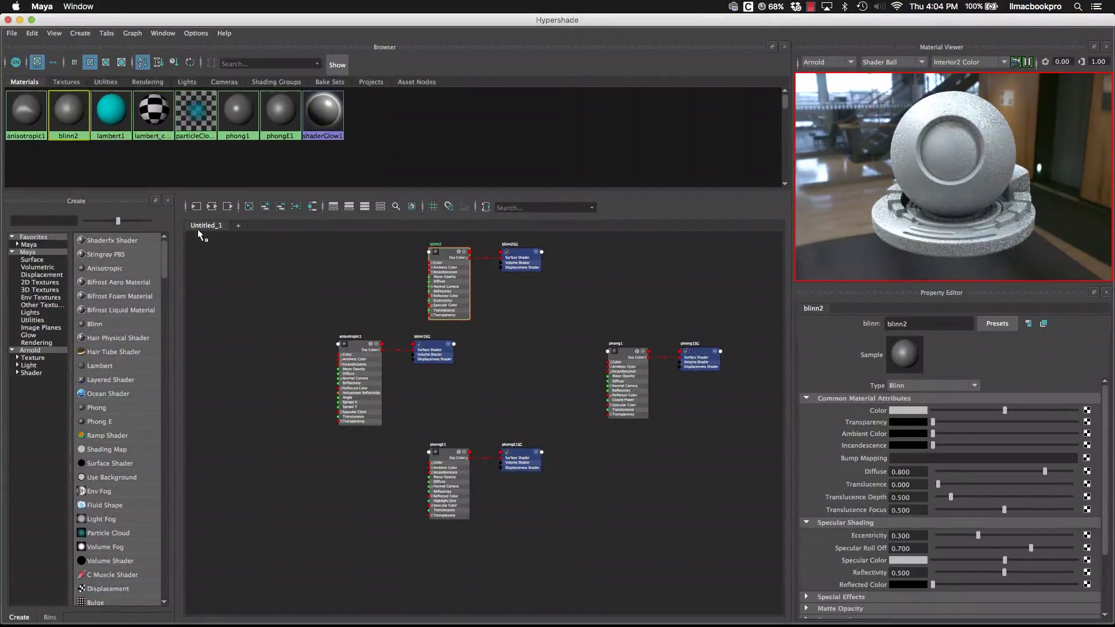
{"action": "left_click", "coordinate": [249, 207]}
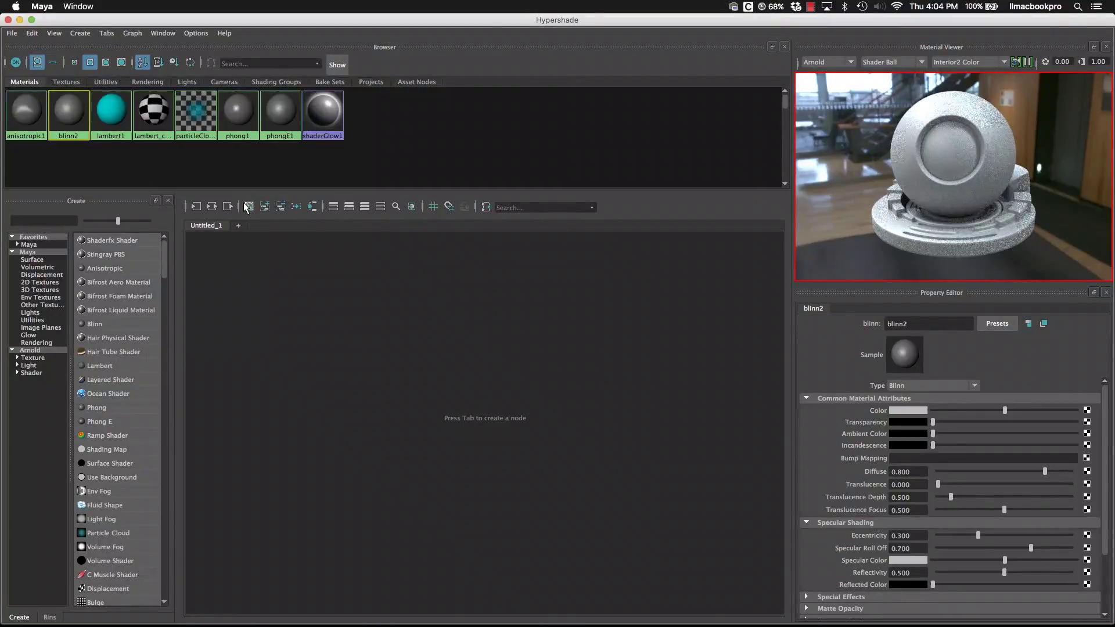
{"action": "left_click", "coordinate": [415, 316]}
- Save the scene past the student-version warning and graph the blinn2 material network
{"action": "key", "text": "ctrl+s"}
{"action": "left_click", "coordinate": [585, 344]}
{"action": "left_click", "coordinate": [212, 207]}
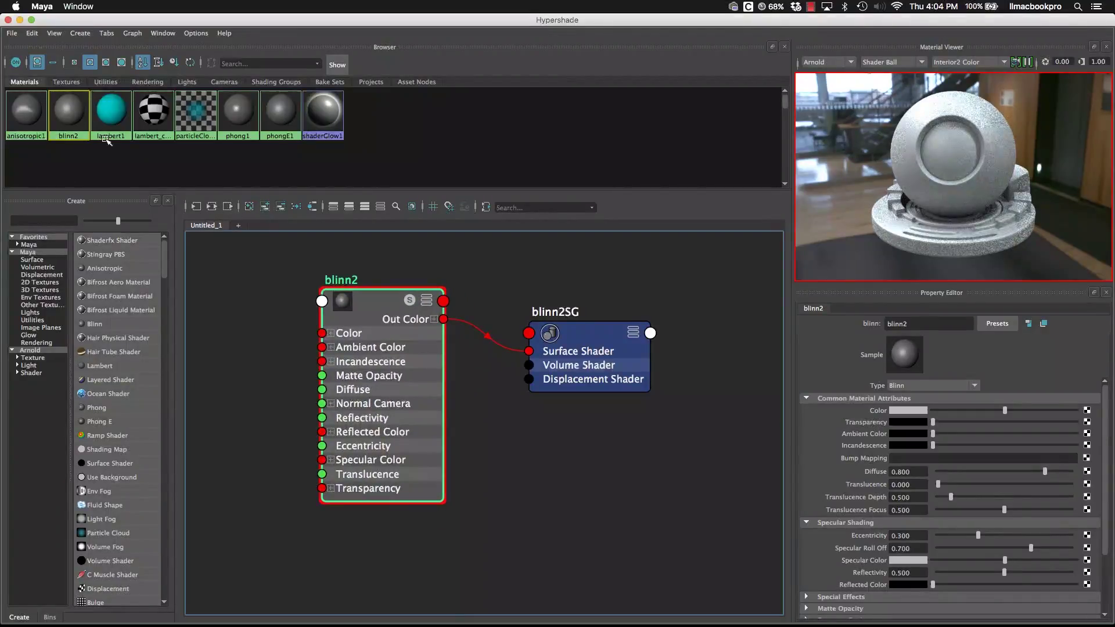
- Arrange the blinn2 and blinn2SG nodes side by side and centre them in the graph
{"action": "left_click_drag", "start_coordinate": [397, 344], "coordinate": [424, 335]}
{"action": "mouse_move", "coordinate": [540, 352]}
{"action": "left_mouse_down"}
{"action": "mouse_move", "coordinate": [594, 346]}
{"action": "mouse_move", "coordinate": [554, 346]}
{"action": "left_mouse_up"}
{"action": "middle_click_drag", "start_coordinate": [554, 346], "coordinate": [563, 448], "text": "alt"}
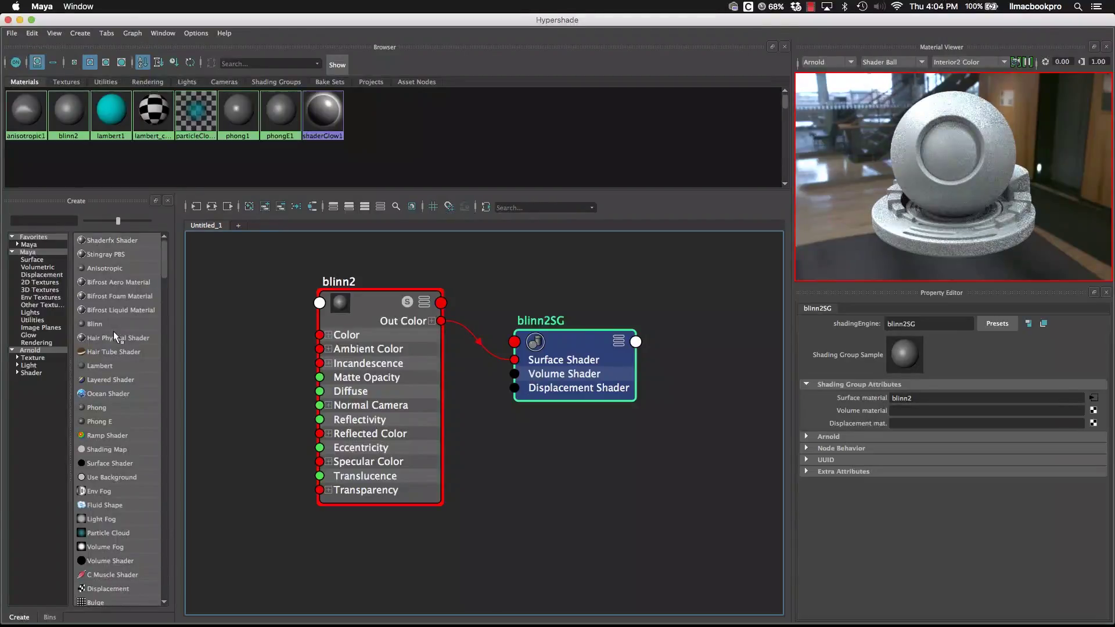
{"action": "scroll", "coordinate": [445, 398], "scroll_direction": "down", "scroll_amount": 3}
{"action": "scroll", "coordinate": [446, 397], "scroll_direction": "up", "scroll_amount": 5}
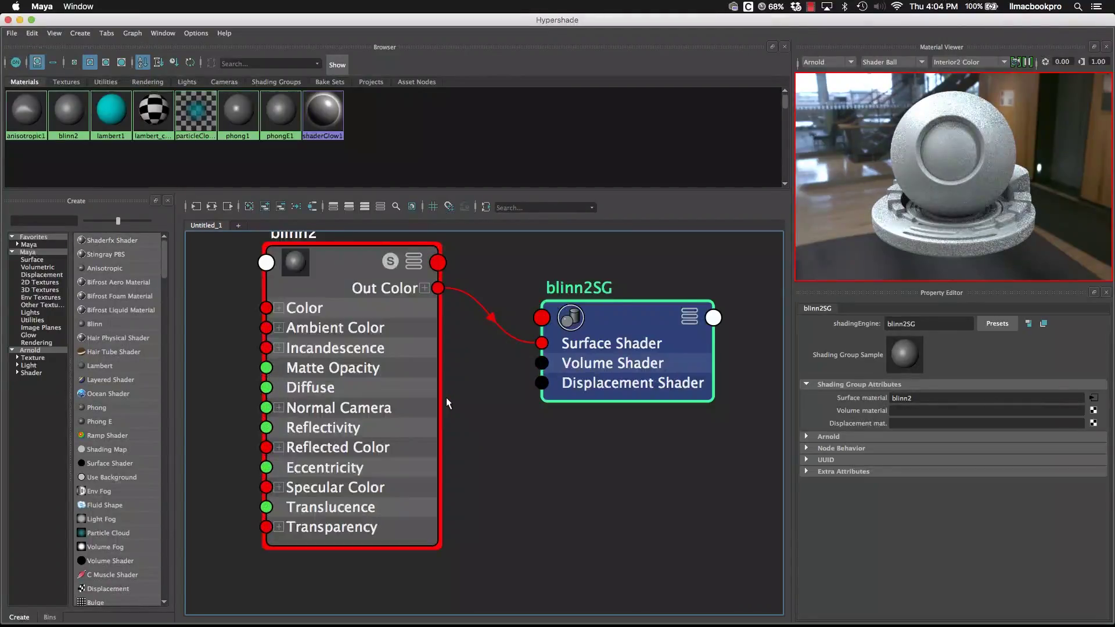
{"action": "middle_click_drag", "start_coordinate": [489, 414], "coordinate": [562, 435], "text": "alt"}
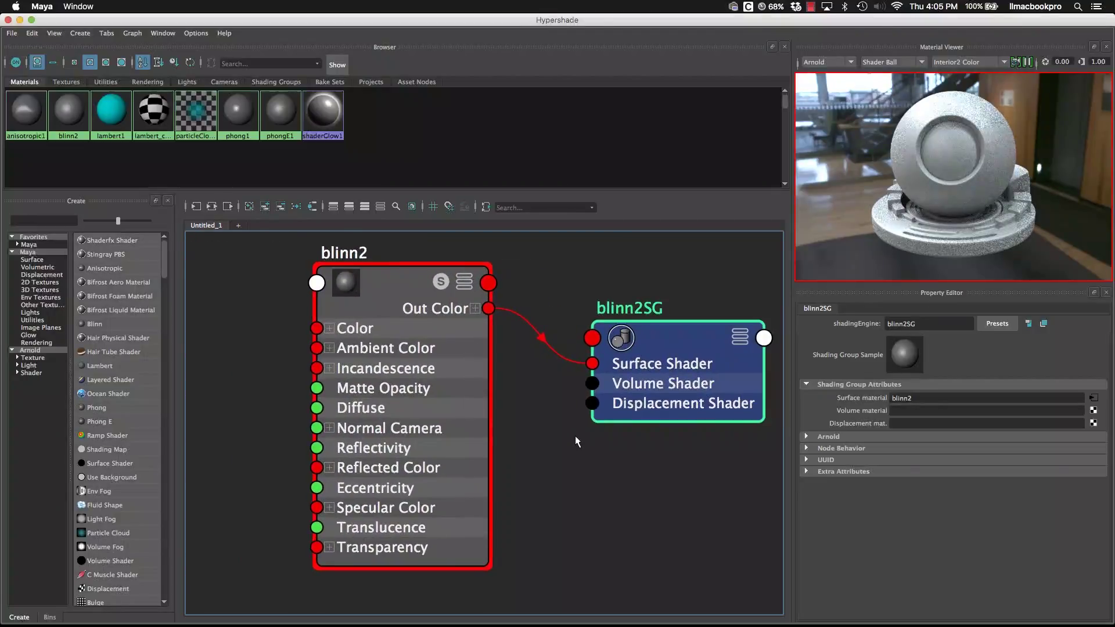
{"action": "right_click_drag", "start_coordinate": [562, 435], "coordinate": [633, 429], "text": "alt"}
{"action": "middle_click_drag", "start_coordinate": [633, 430], "coordinate": [551, 444], "text": "alt"}
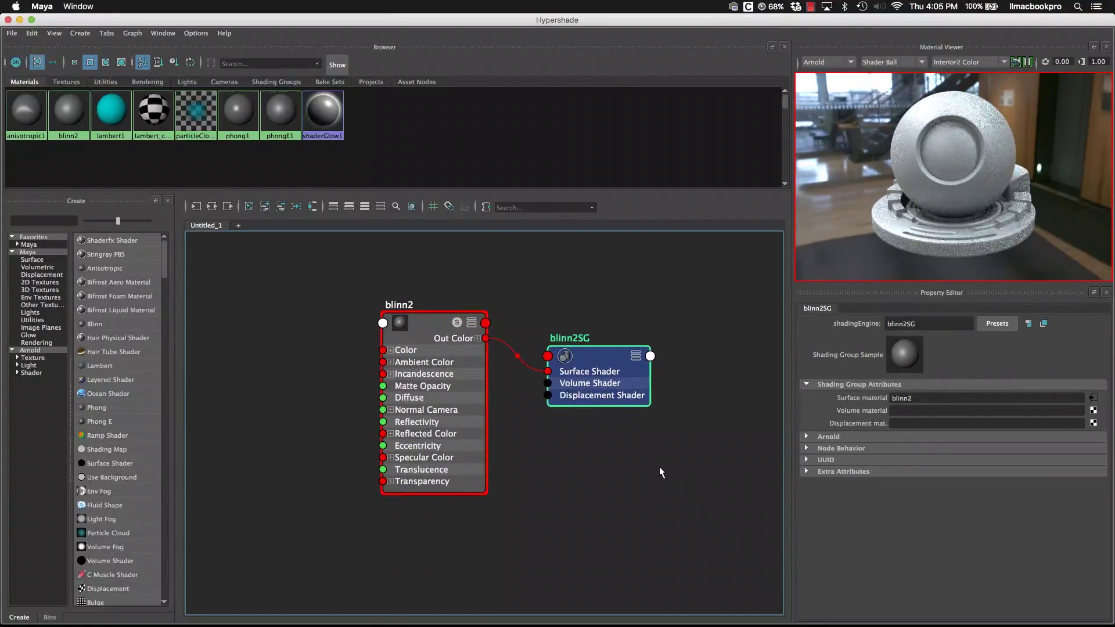
- Zoom in on the blinn2 network and re-render the Material Viewer shader ball preview
{"action": "scroll", "coordinate": [589, 485], "scroll_direction": "down", "scroll_amount": 5}
{"action": "scroll", "coordinate": [583, 478], "scroll_direction": "up", "scroll_amount": 5}
{"action": "scroll", "coordinate": [583, 478], "scroll_direction": "up", "scroll_amount": 2}
{"action": "middle_click_drag", "start_coordinate": [582, 477], "coordinate": [548, 497], "text": "alt"}
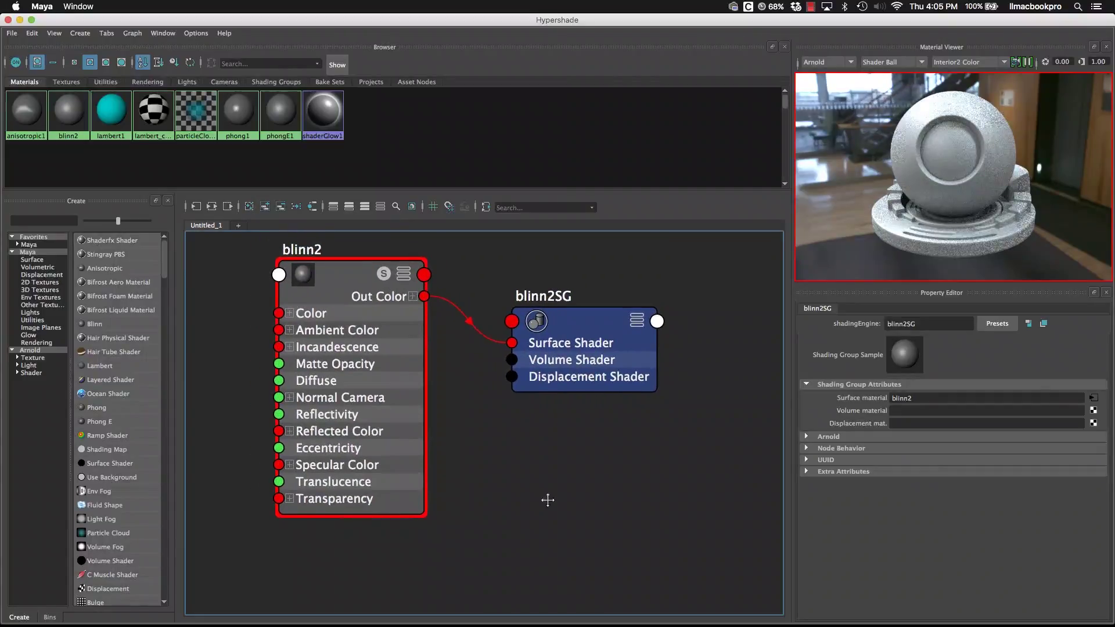
{"action": "scroll", "coordinate": [532, 480], "scroll_direction": "up", "scroll_amount": 3}
{"action": "scroll", "coordinate": [528, 481], "scroll_direction": "down", "scroll_amount": 1}
{"action": "scroll", "coordinate": [526, 476], "scroll_direction": "up", "scroll_amount": 1}
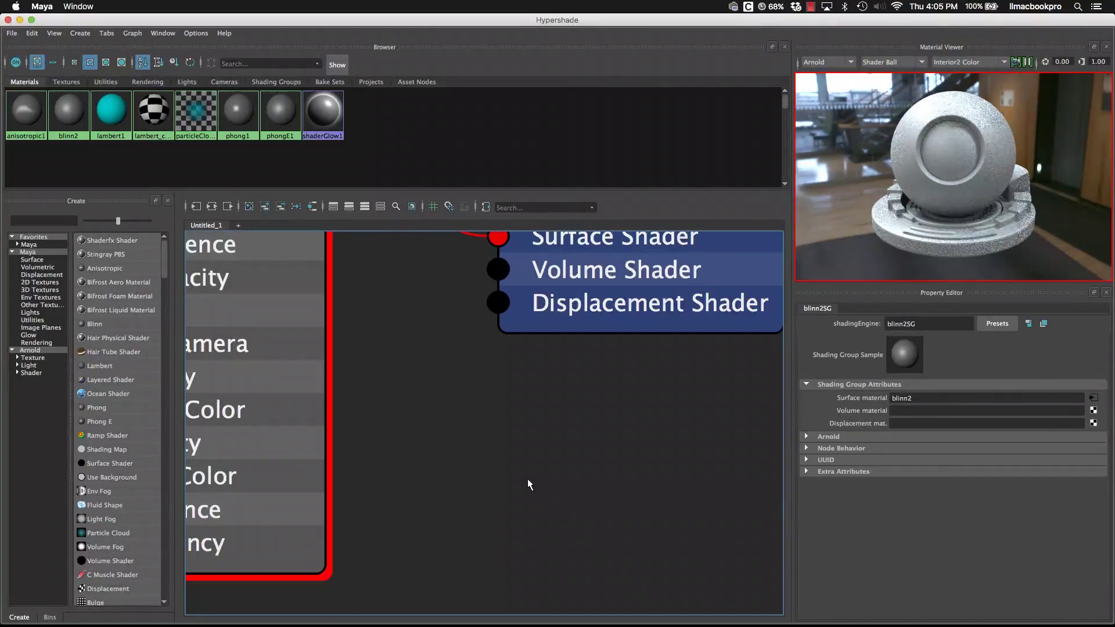
{"action": "scroll", "coordinate": [527, 478], "scroll_direction": "down", "scroll_amount": 4}
{"action": "scroll", "coordinate": [528, 478], "scroll_direction": "up", "scroll_amount": 1}
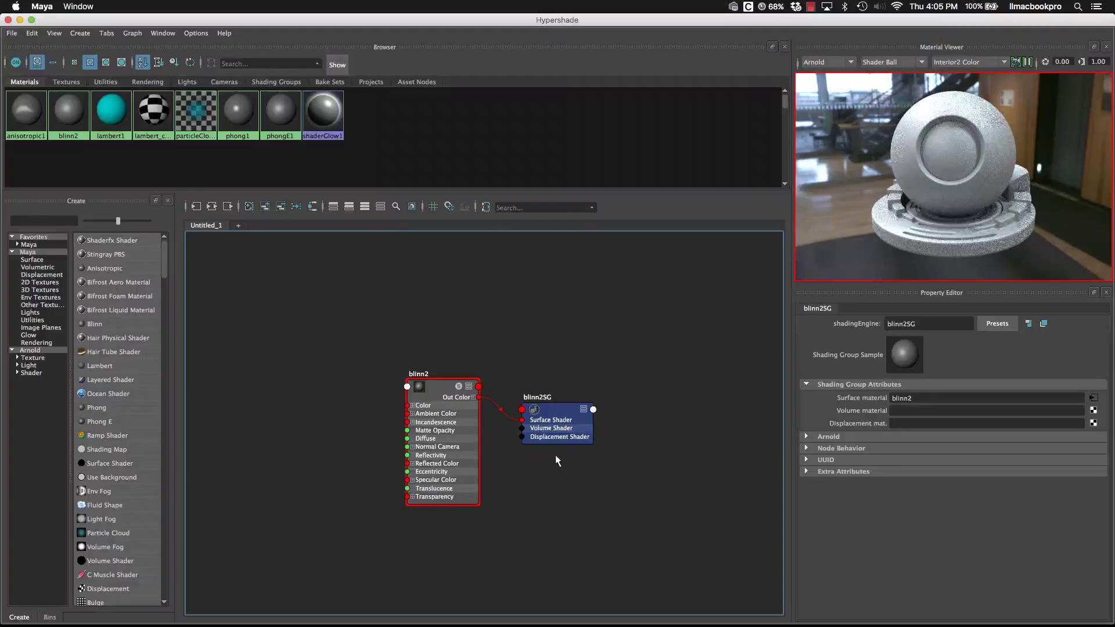
{"action": "scroll", "coordinate": [538, 428], "scroll_direction": "up", "scroll_amount": 3}
{"action": "scroll", "coordinate": [539, 429], "scroll_direction": "down", "scroll_amount": 2}
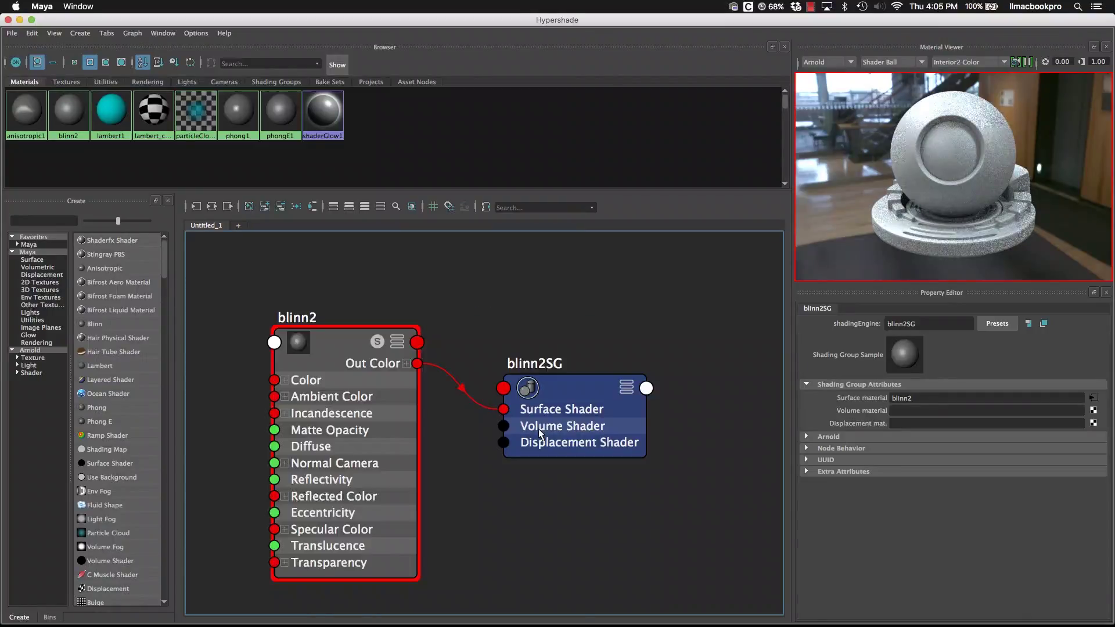
{"action": "scroll", "coordinate": [550, 368], "scroll_direction": "up", "scroll_amount": 1}
{"action": "middle_click_drag", "start_coordinate": [550, 368], "coordinate": [521, 384], "text": "alt"}
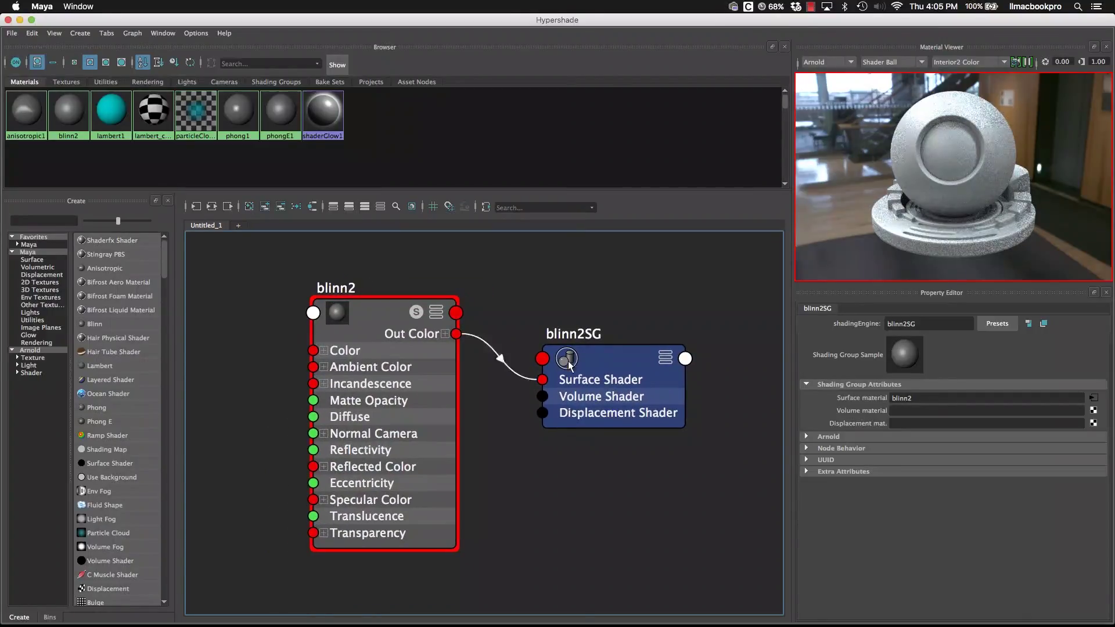
{"action": "left_click", "coordinate": [1027, 62]}
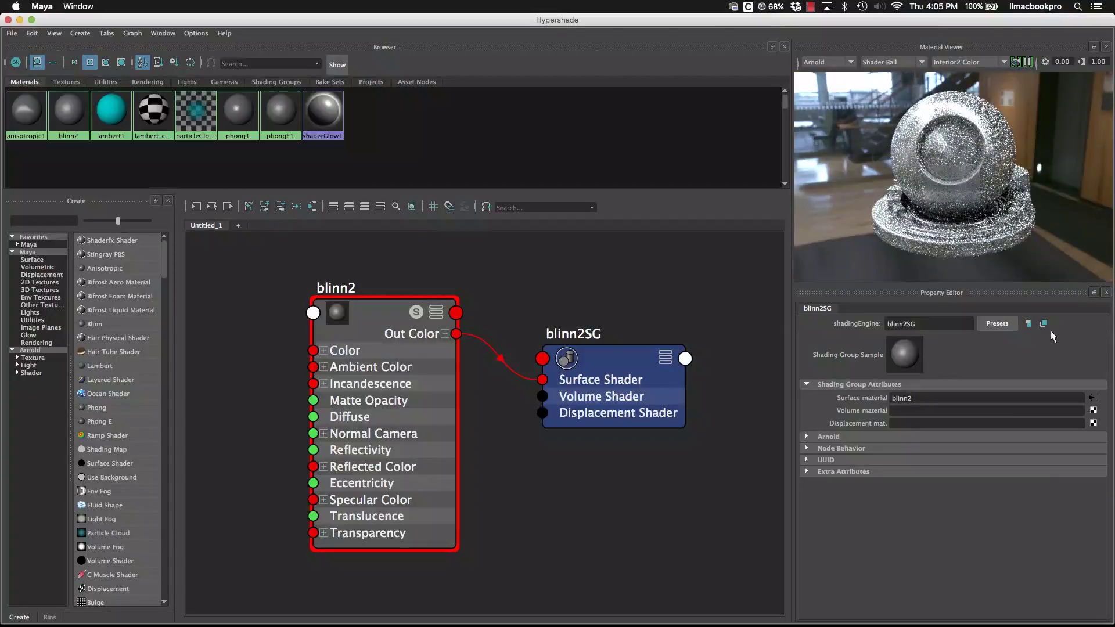
- Close the docked material preview and attribute panels, then maximise the Hypershade window
{"action": "mouse_move", "coordinate": [783, 18]}
{"action": "left_mouse_down"}
{"action": "mouse_move", "coordinate": [811, 19]}
{"action": "mouse_move", "coordinate": [764, 19]}
{"action": "mouse_move", "coordinate": [798, 19]}
{"action": "left_mouse_up"}
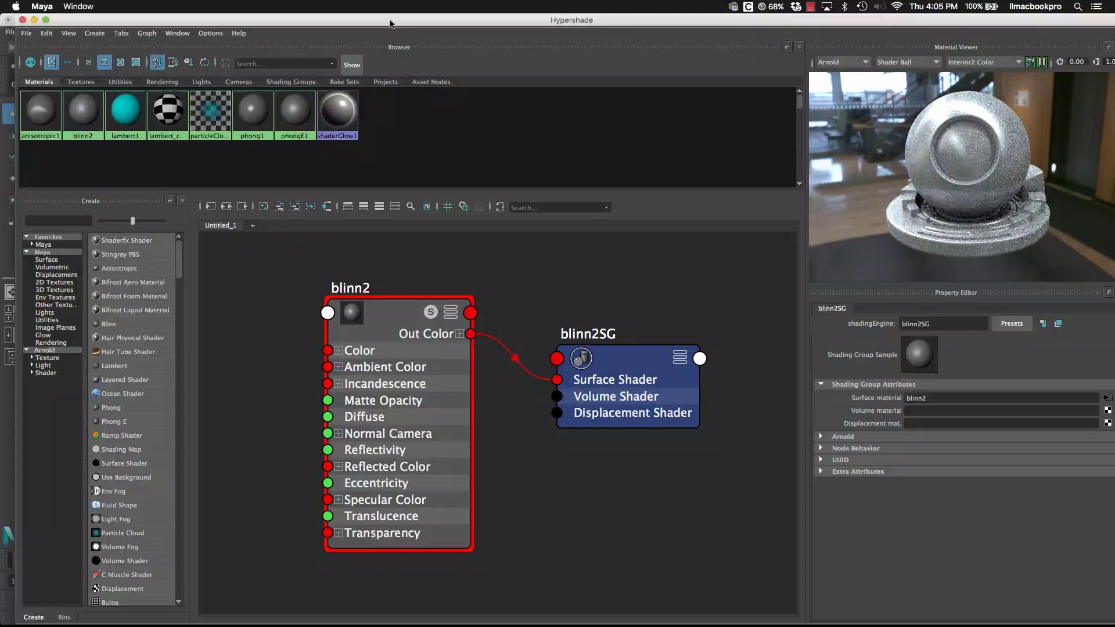
{"action": "left_click", "coordinate": [177, 33]}
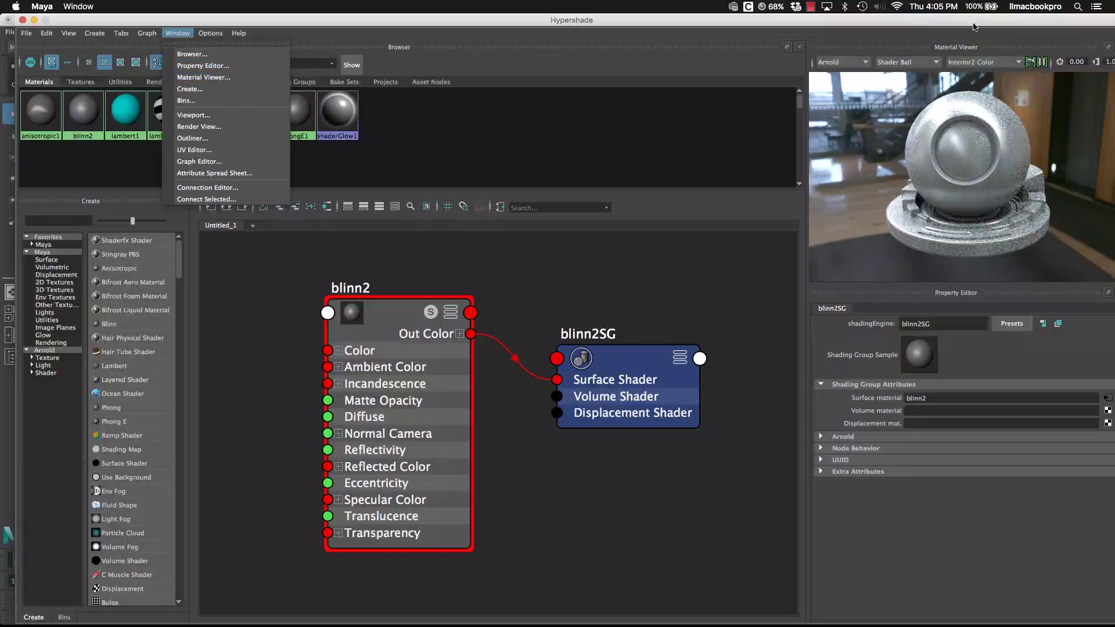
{"action": "left_click_drag", "start_coordinate": [973, 25], "coordinate": [950, 31]}
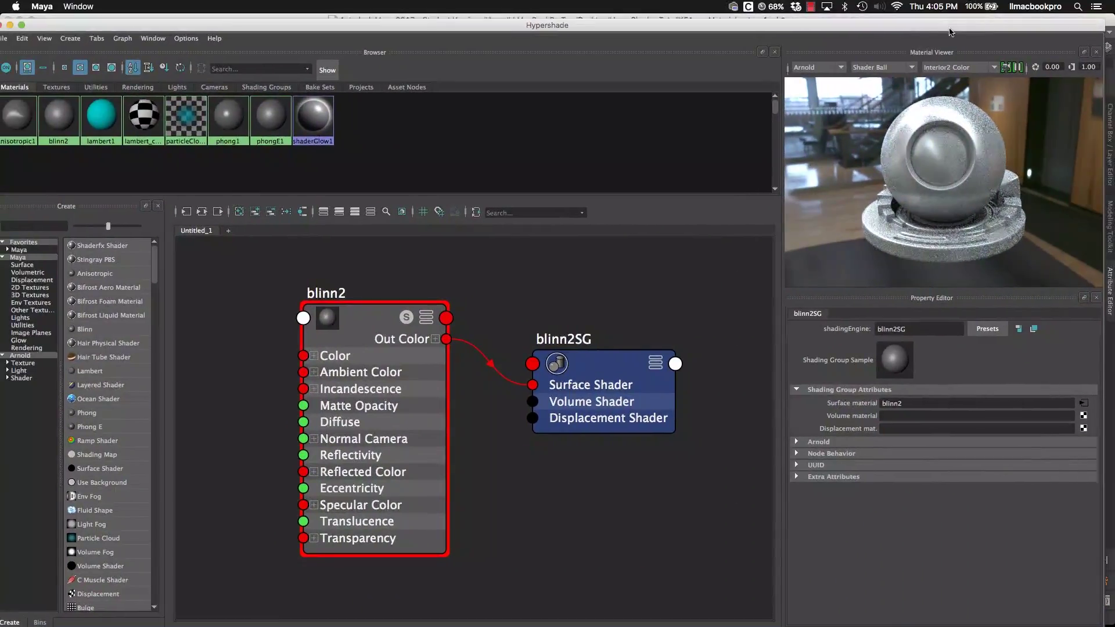
{"action": "left_click", "coordinate": [1096, 52]}
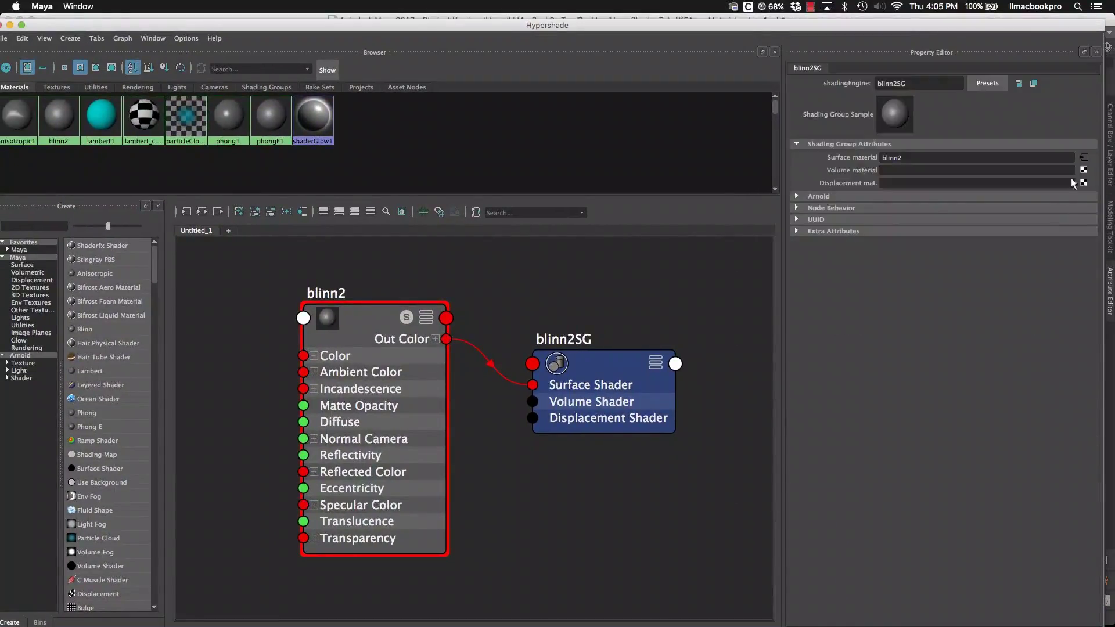
{"action": "left_click", "coordinate": [1096, 52]}
{"action": "double_click", "coordinate": [688, 28]}
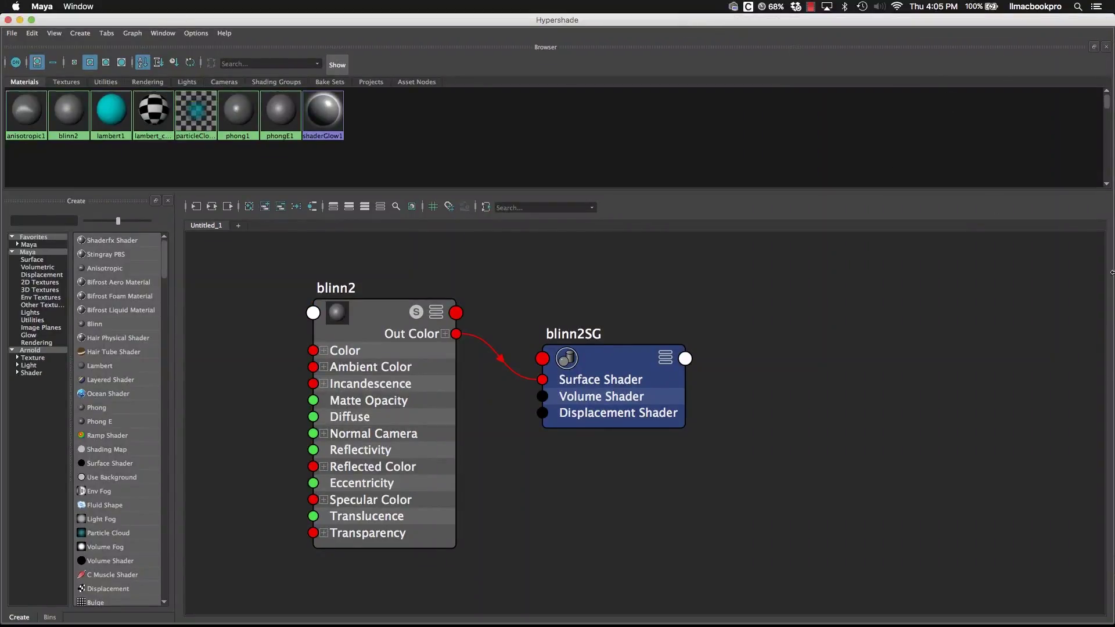
- Open a floating Property Editor from the Window menu and move it aside from blinn2SG
{"action": "left_click", "coordinate": [163, 33]}
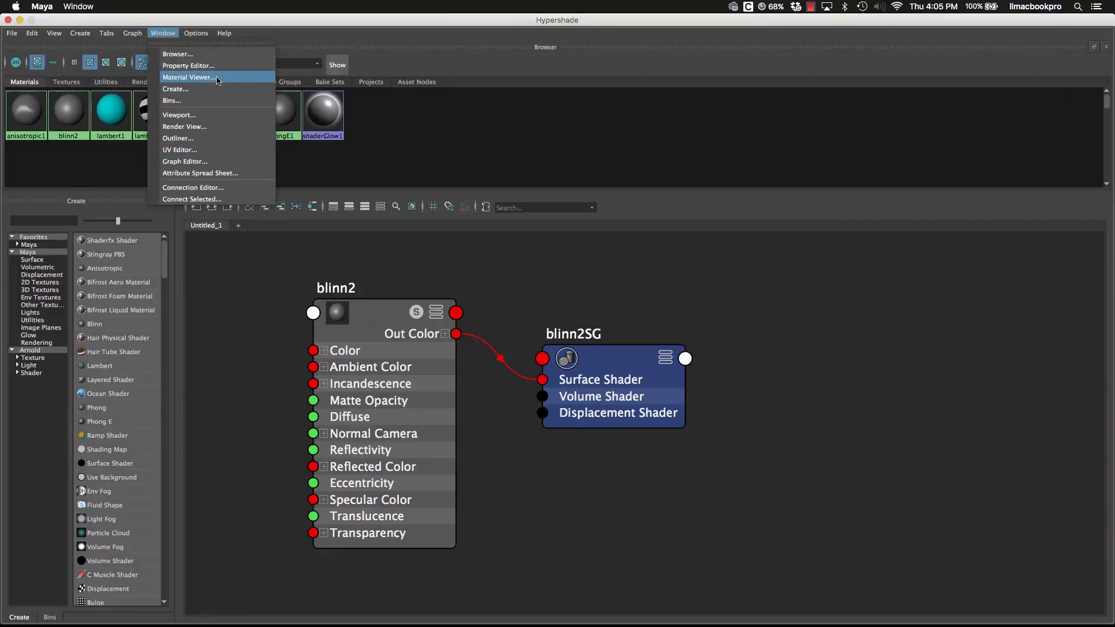
{"action": "left_click", "coordinate": [188, 66]}
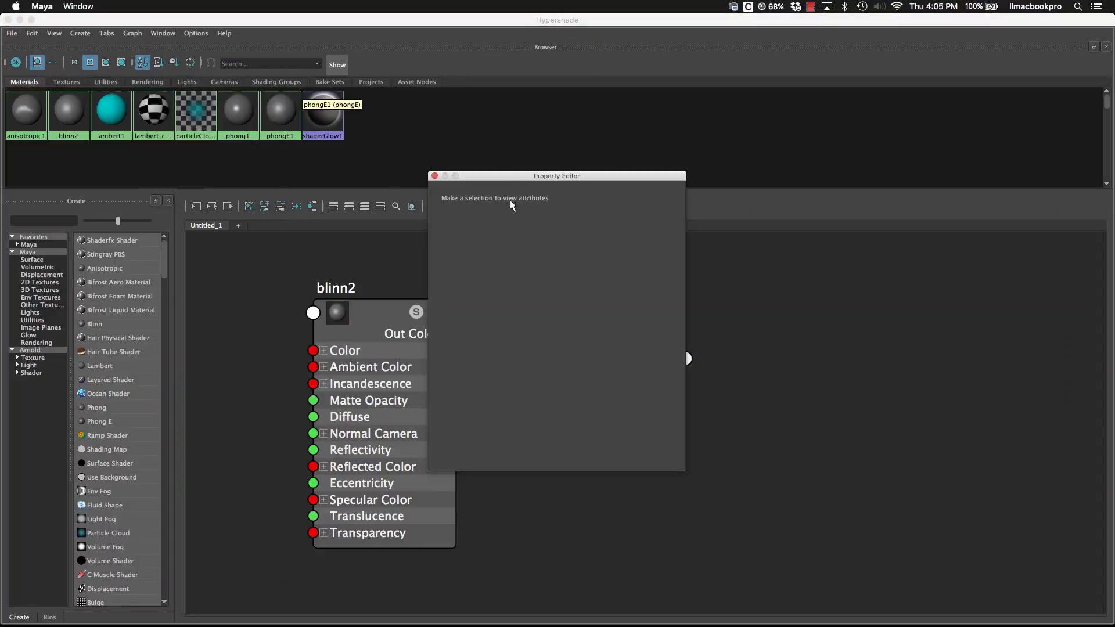
{"action": "left_click_drag", "start_coordinate": [480, 169], "coordinate": [1092, 251]}
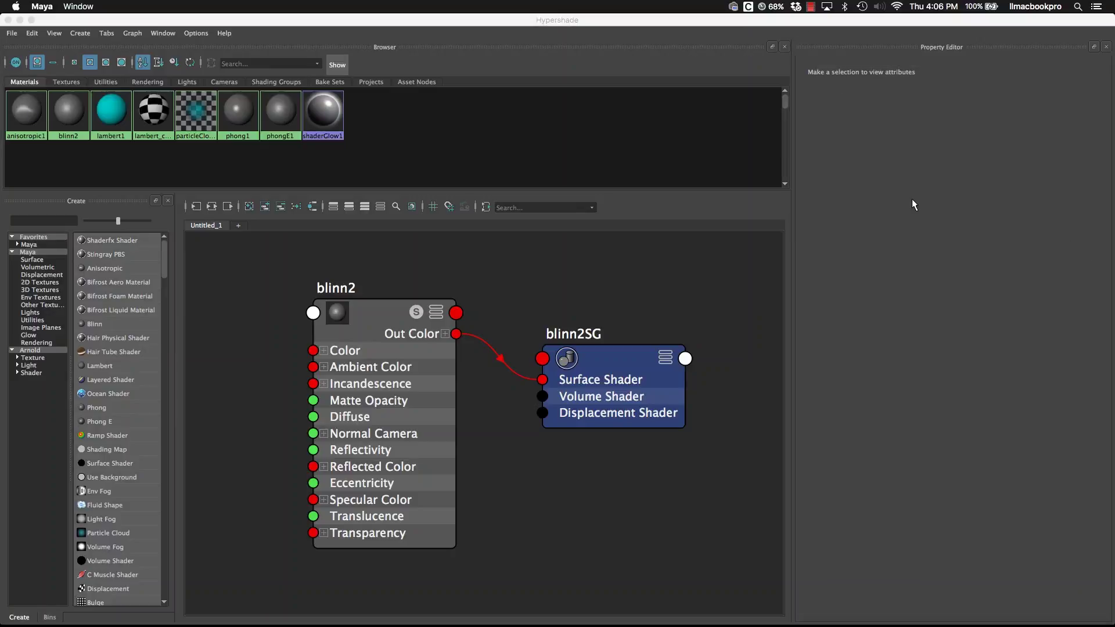
- Open a Material Viewer, shrink it, and set its renderer to Hardware
{"action": "left_click", "coordinate": [163, 33]}
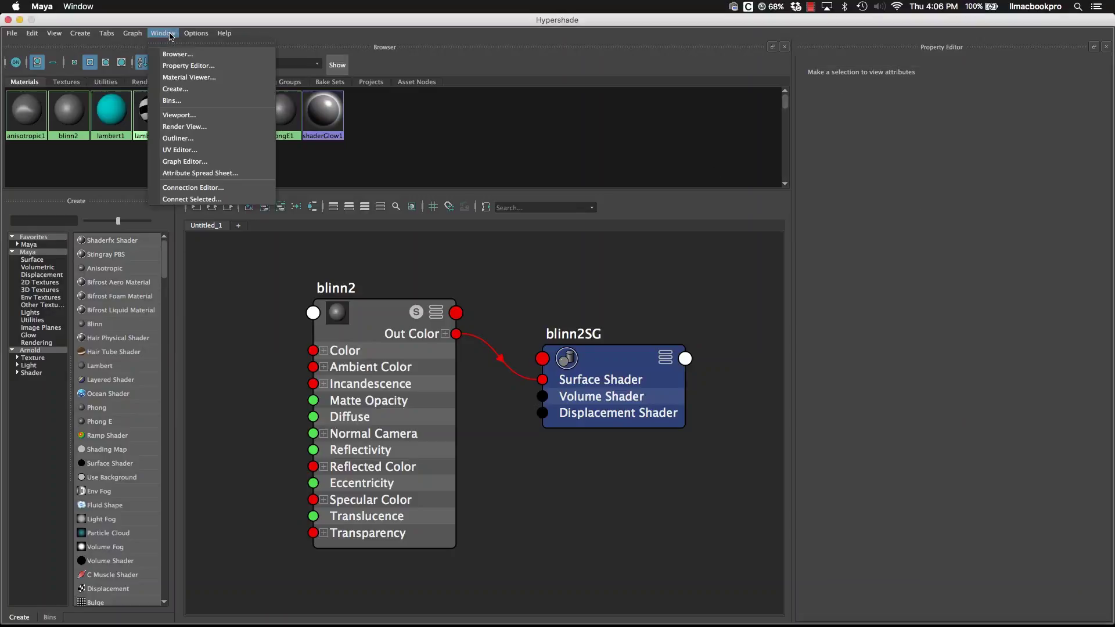
{"action": "left_click", "coordinate": [228, 78]}
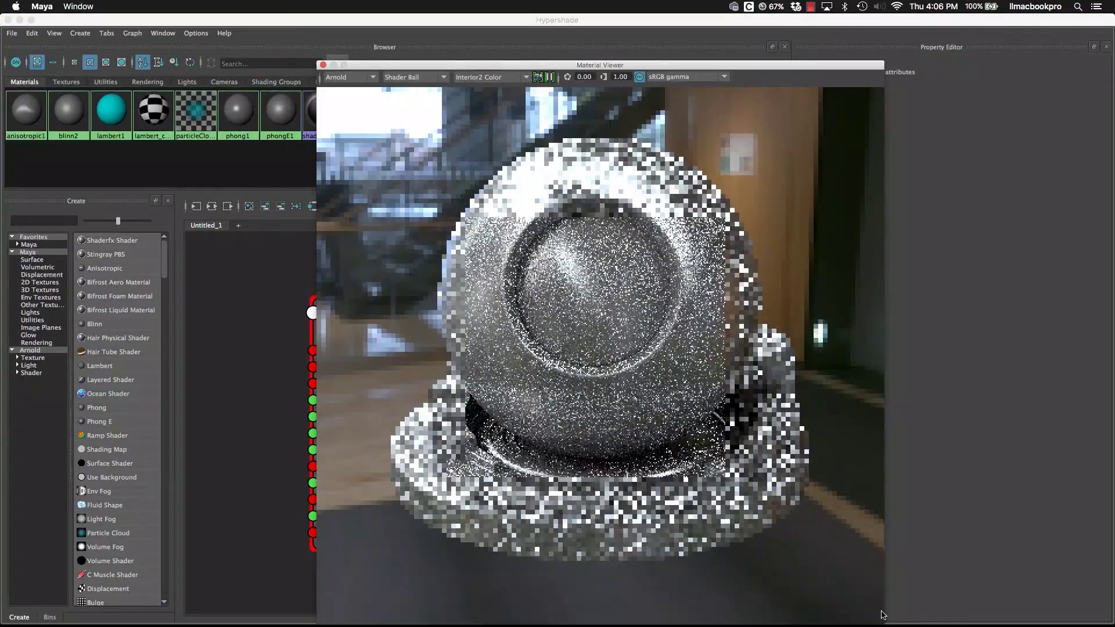
{"action": "left_click_drag", "start_coordinate": [882, 615], "coordinate": [526, 287]}
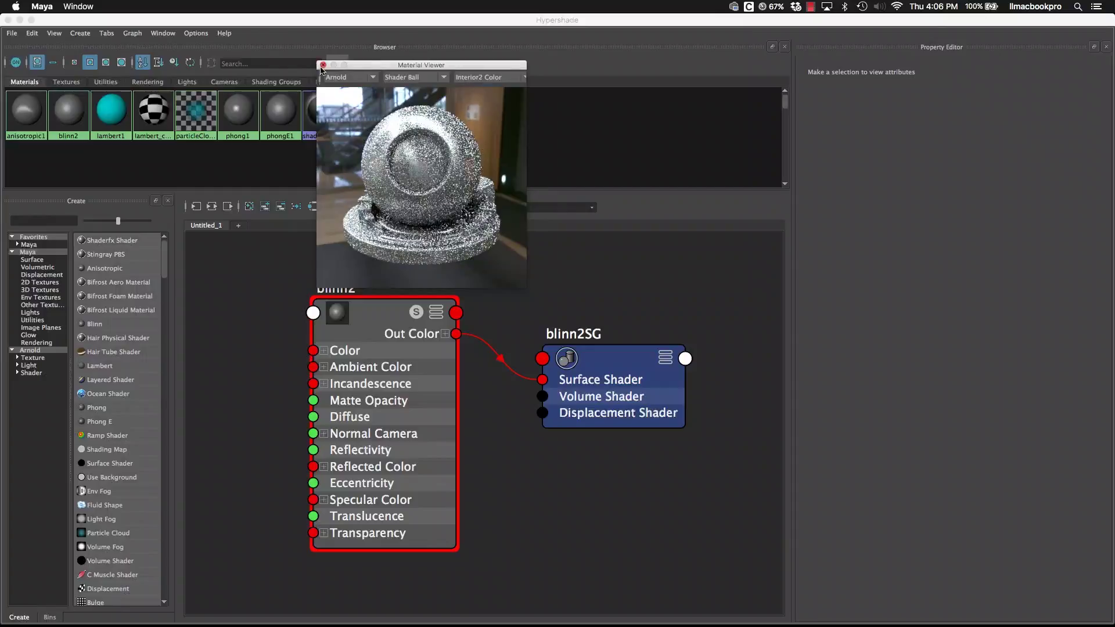
{"action": "left_click", "coordinate": [357, 78]}
{"action": "left_click", "coordinate": [339, 90]}
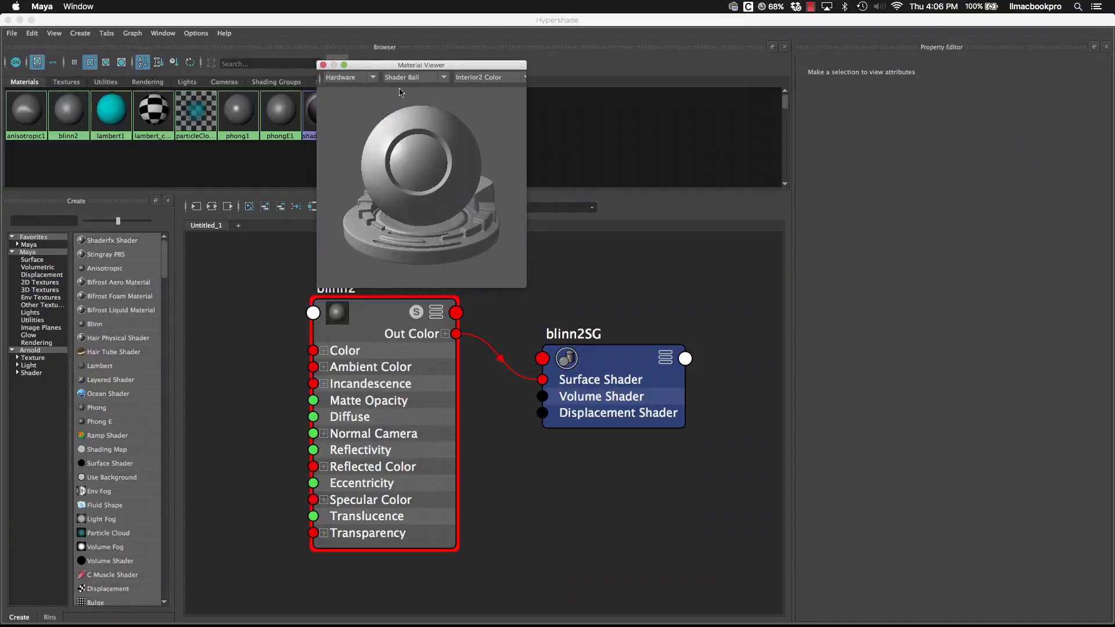
- Resize the Material Viewer and dock it above the Property Editor, keeping Hardware rendering
{"action": "left_click_drag", "start_coordinate": [418, 68], "coordinate": [542, 105]}
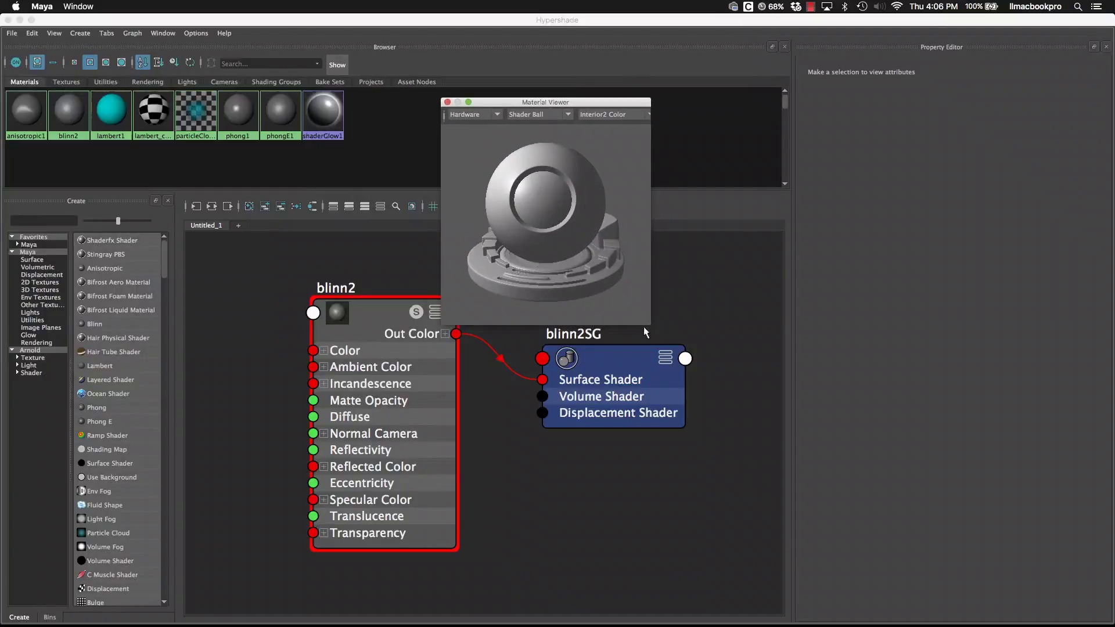
{"action": "left_click_drag", "start_coordinate": [654, 321], "coordinate": [728, 353]}
{"action": "left_click_drag", "start_coordinate": [499, 107], "coordinate": [899, 50]}
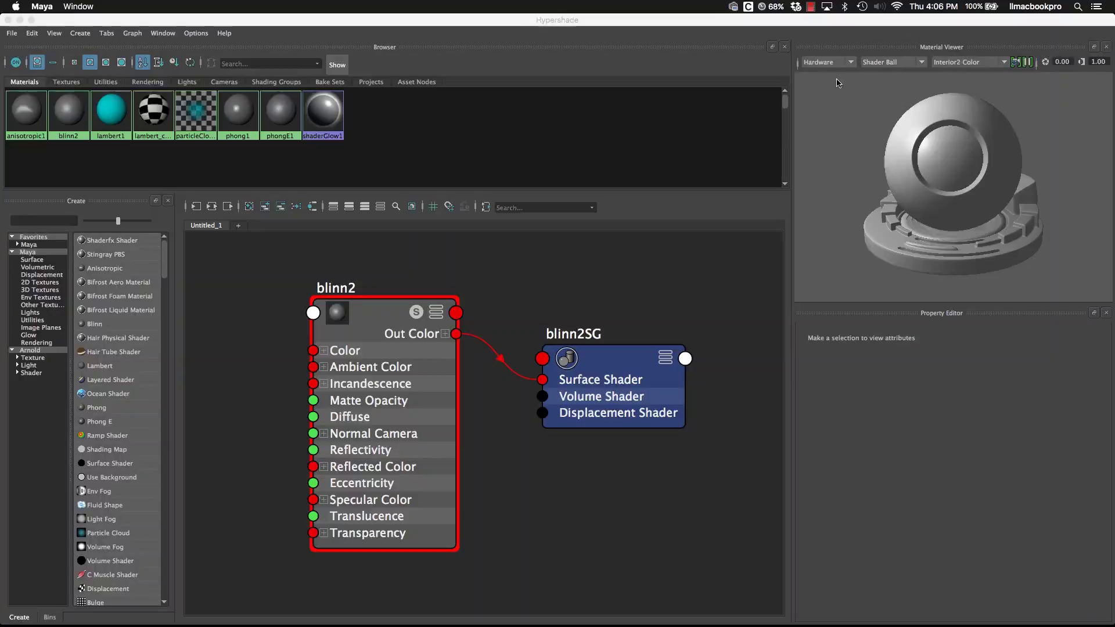
{"action": "left_click", "coordinate": [825, 62]}
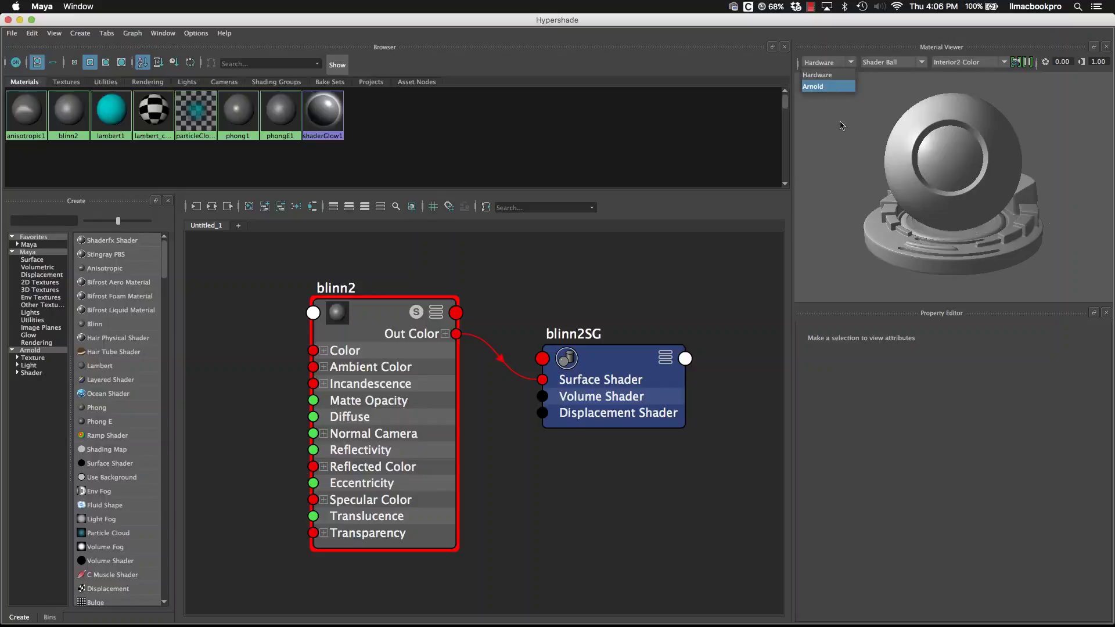
{"action": "left_click", "coordinate": [878, 42]}
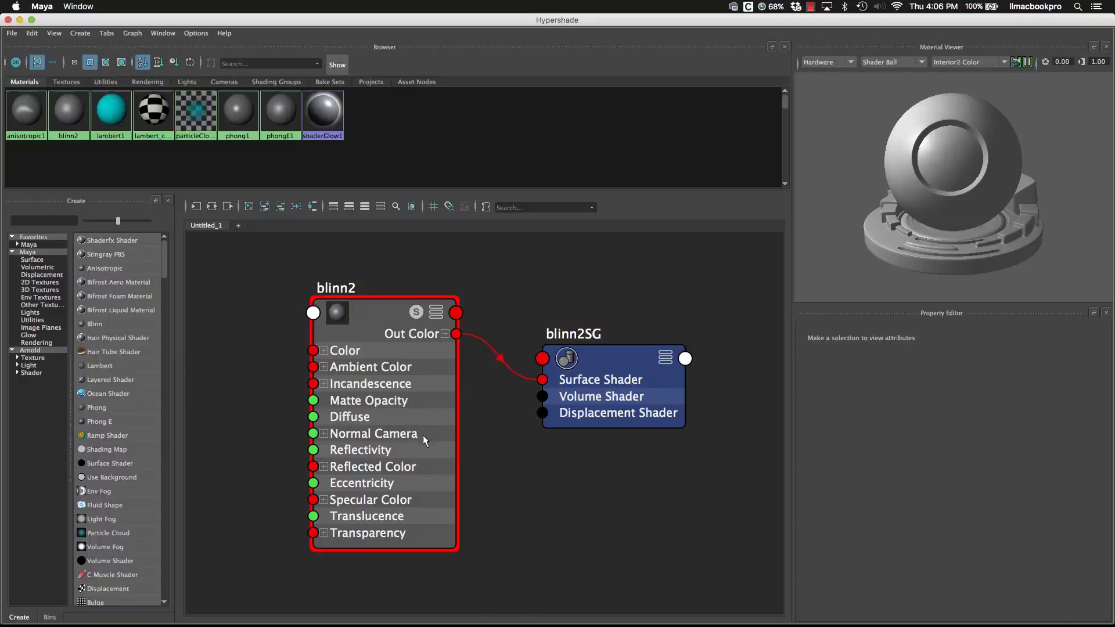
{"action": "middle_click_drag", "start_coordinate": [424, 440], "coordinate": [344, 399], "text": "alt"}
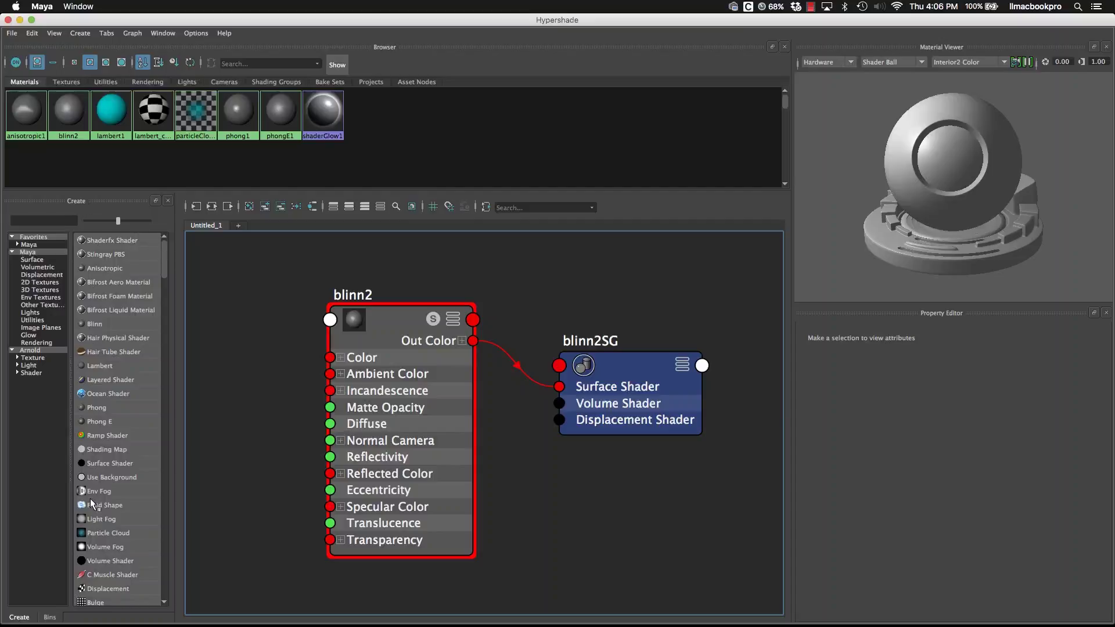
{"action": "left_click", "coordinate": [35, 267]}
{"action": "left_click", "coordinate": [35, 275]}
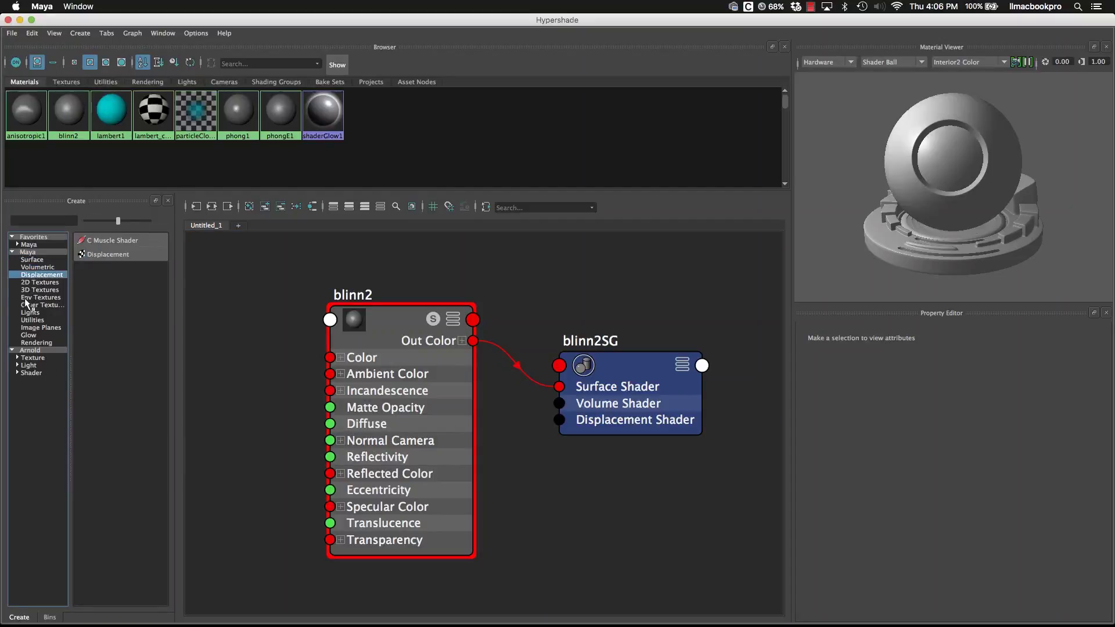
{"action": "left_click", "coordinate": [32, 282]}
{"action": "left_click", "coordinate": [29, 298]}
{"action": "left_click", "coordinate": [37, 289]}
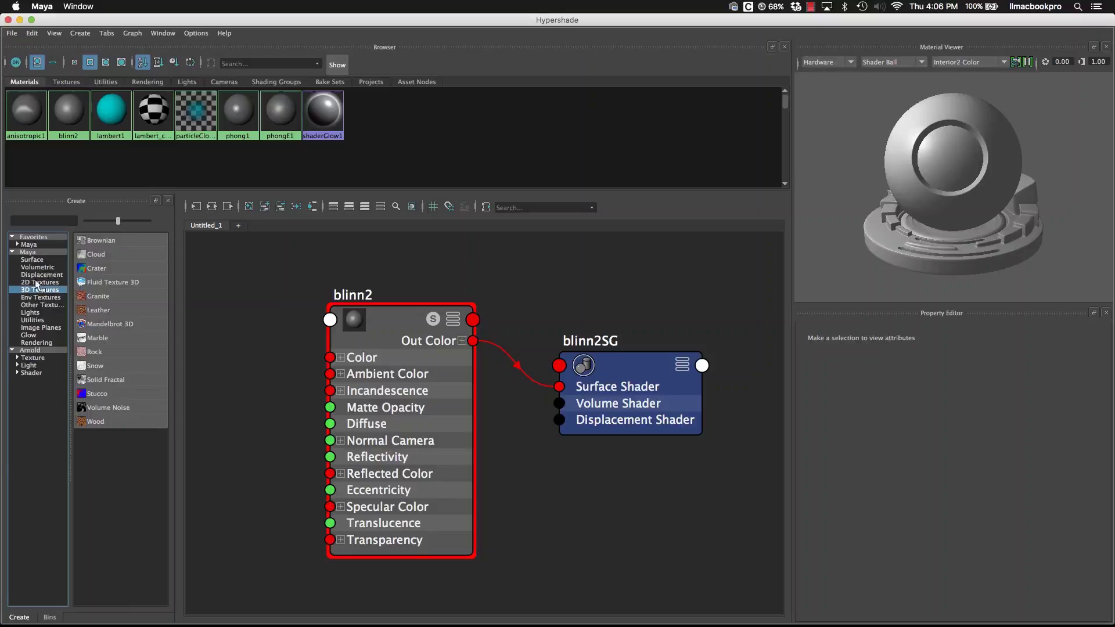
{"action": "left_click", "coordinate": [37, 282]}
{"action": "left_click", "coordinate": [37, 290]}
{"action": "left_click", "coordinate": [38, 282]}
{"action": "left_click", "coordinate": [37, 261]}
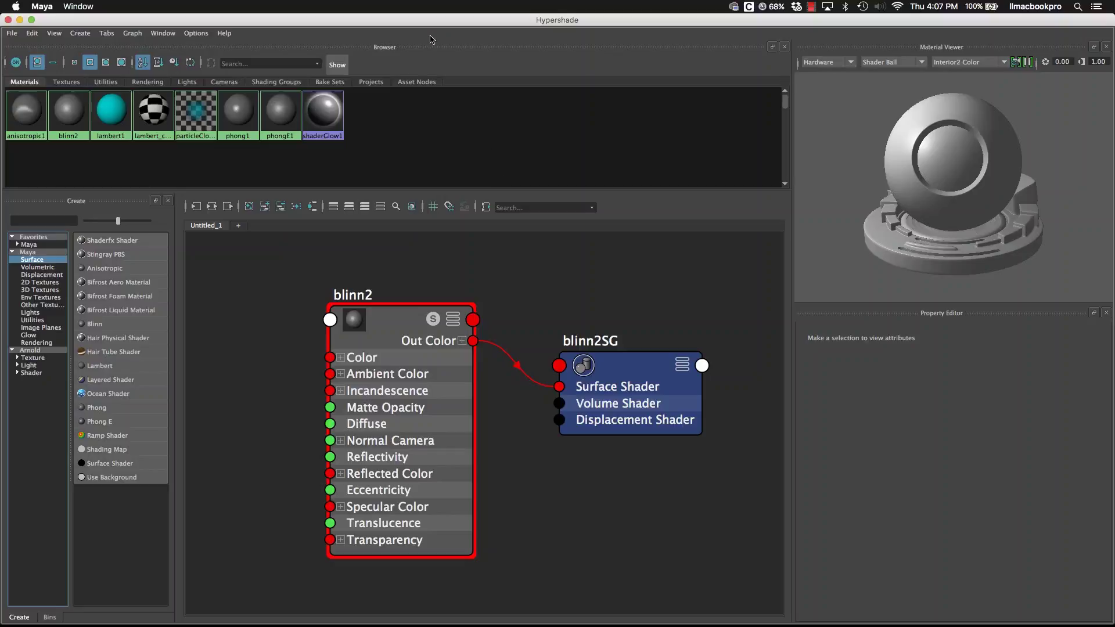
- Move the Hypershade window aside to reveal the scene and close it
{"action": "mouse_move", "coordinate": [455, 23]}
{"action": "left_mouse_down"}
{"action": "mouse_move", "coordinate": [505, 47]}
{"action": "mouse_move", "coordinate": [449, 23]}
{"action": "left_mouse_up"}
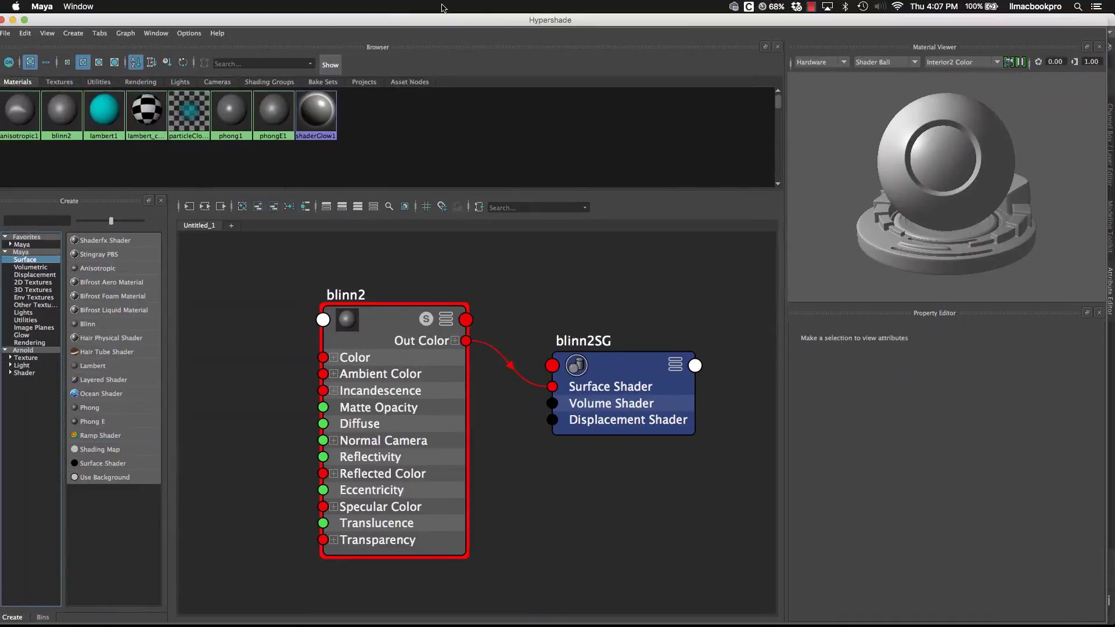
{"action": "left_click_drag", "start_coordinate": [19, 17], "coordinate": [26, 17]}
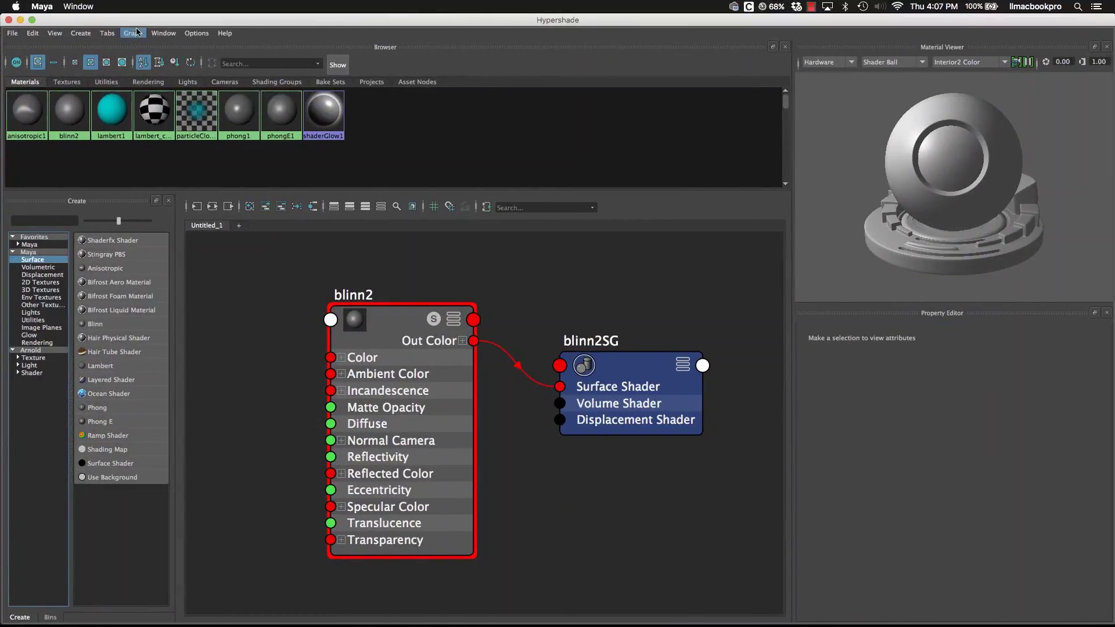
{"action": "left_click_drag", "start_coordinate": [141, 25], "coordinate": [293, 82]}
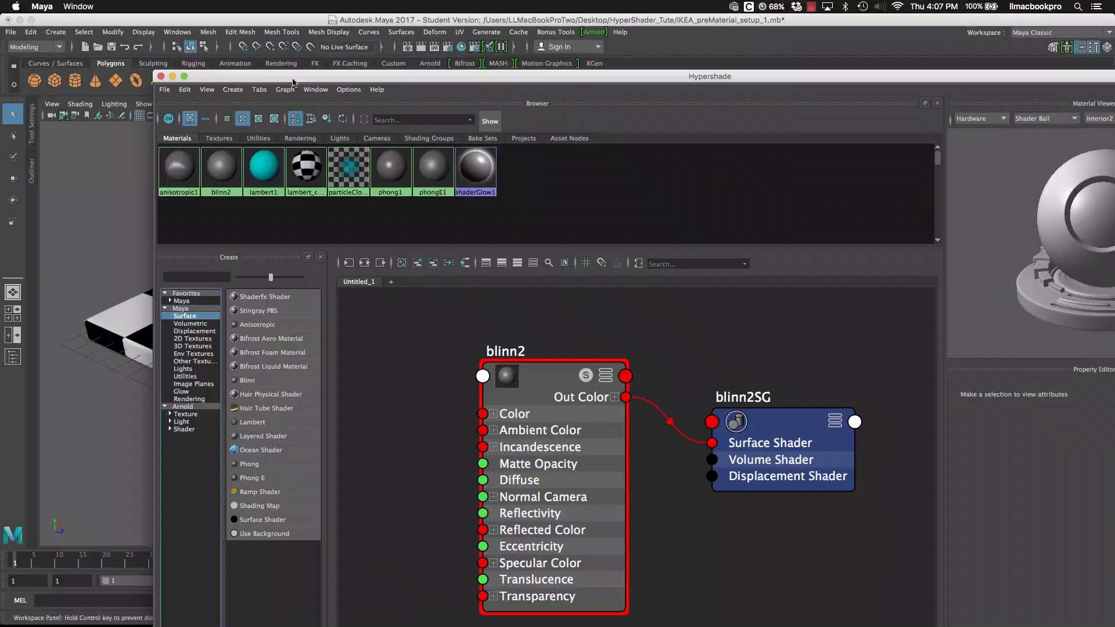
{"action": "left_click", "coordinate": [160, 76]}
- Frame the still life and switch the viewport layout to Two Panes Side by Side
{"action": "middle_click_drag", "start_coordinate": [535, 377], "coordinate": [674, 367], "text": "alt"}
{"action": "middle_click_drag", "start_coordinate": [663, 413], "coordinate": [617, 351], "text": "alt"}
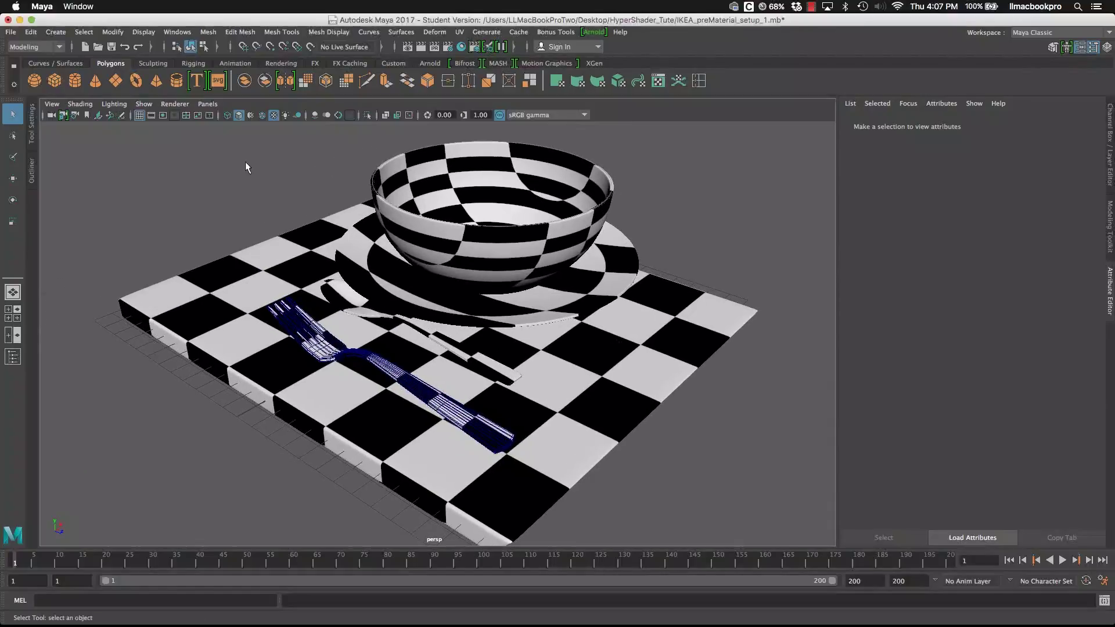
{"action": "left_click", "coordinate": [208, 104]}
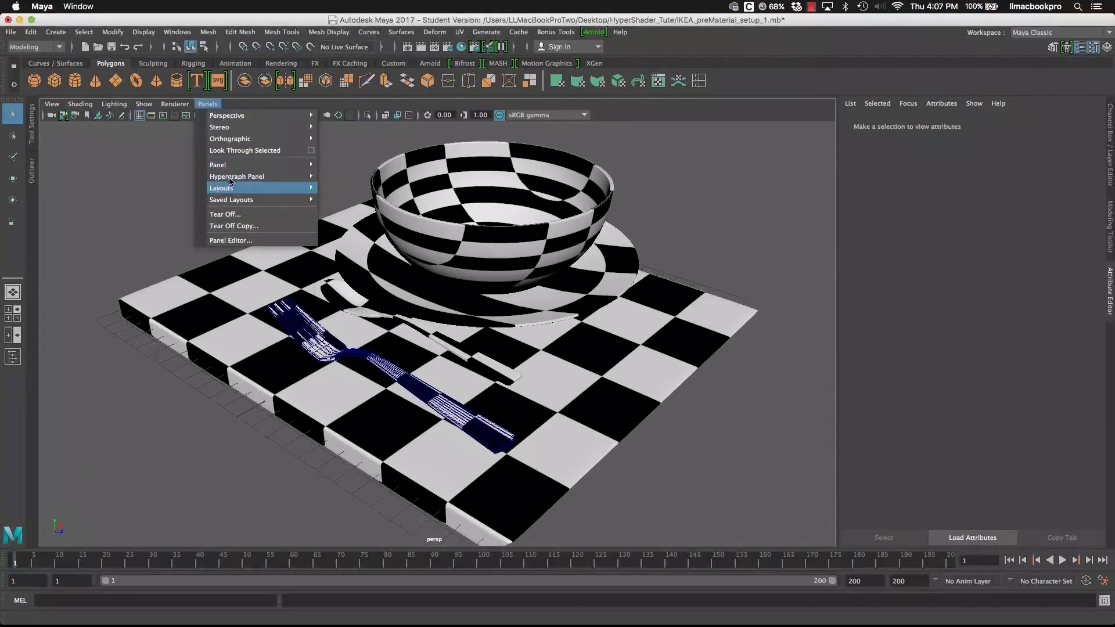
{"action": "mouse_move", "coordinate": [233, 167]}
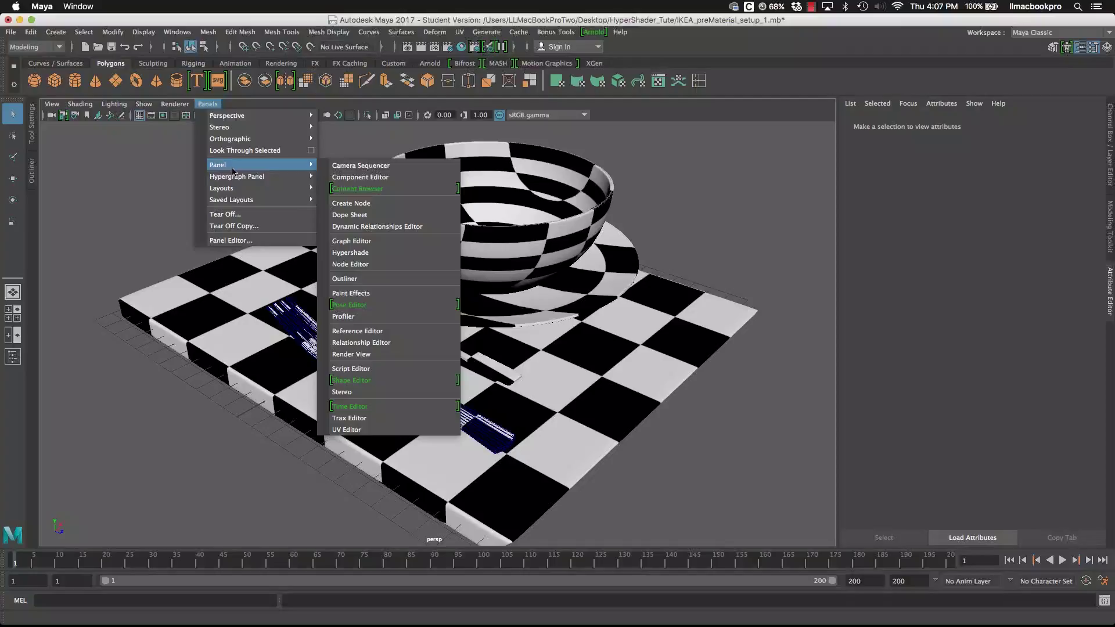
{"action": "mouse_move", "coordinate": [238, 190]}
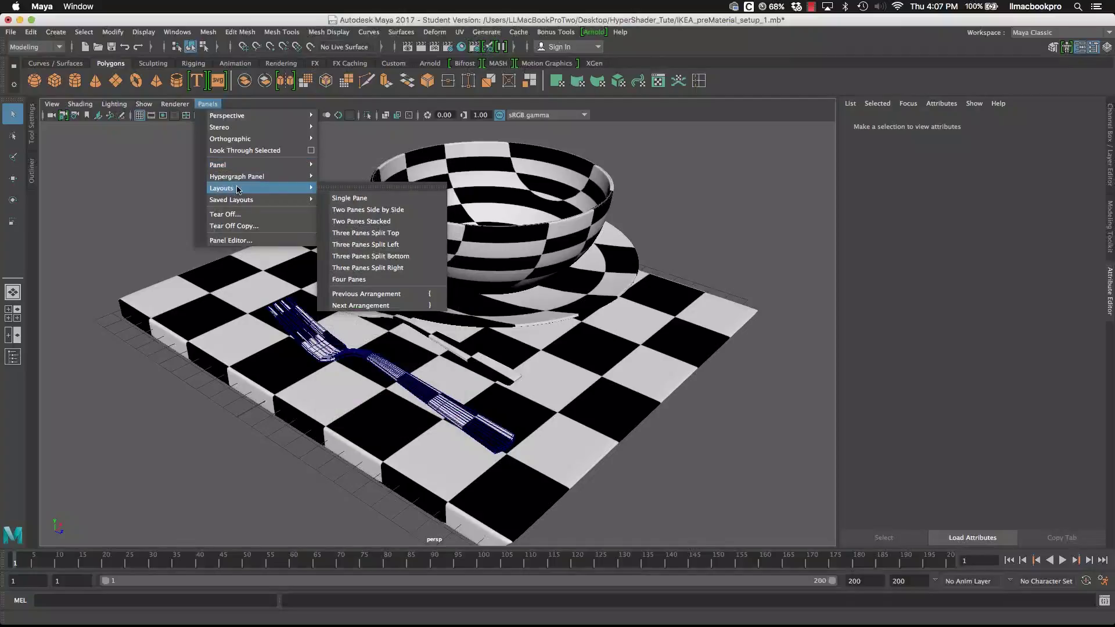
{"action": "left_click", "coordinate": [417, 214]}
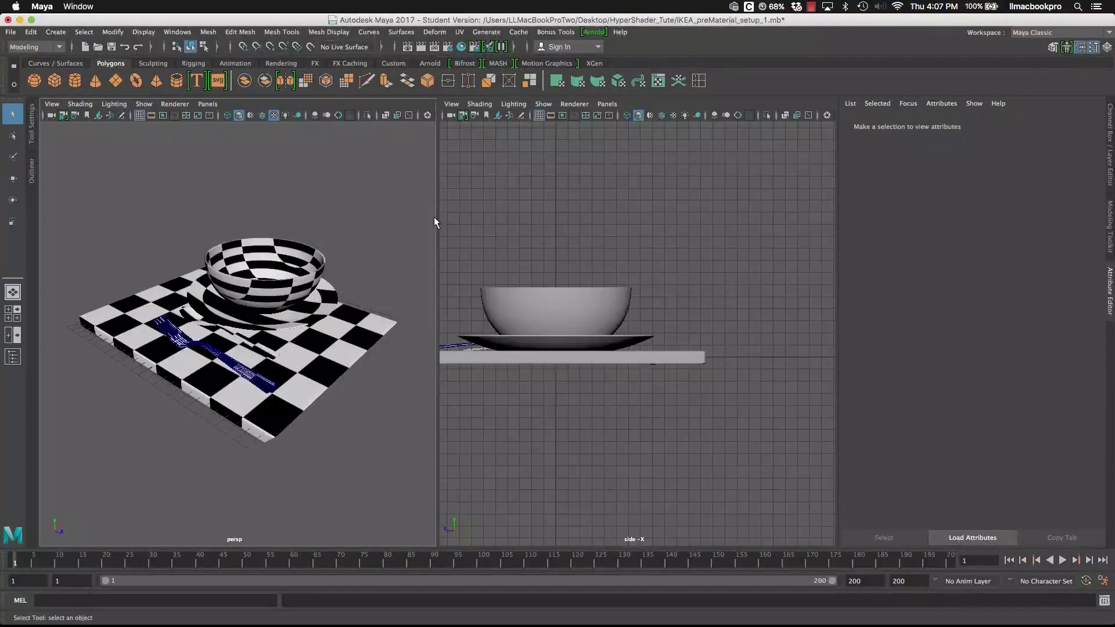
- Orbit the left view and set the right pane to the persp camera
{"action": "scroll", "coordinate": [340, 252], "scroll_direction": "down", "scroll_amount": 3}
{"action": "left_click_drag", "start_coordinate": [340, 252], "coordinate": [448, 194], "text": "alt"}
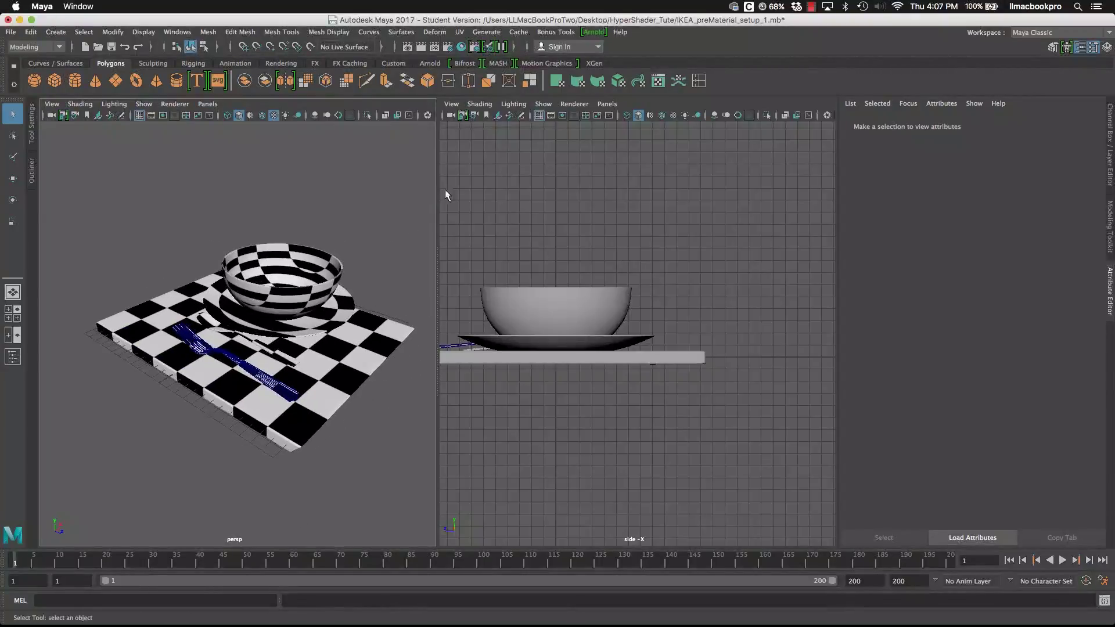
{"action": "left_click", "coordinate": [607, 103]}
{"action": "mouse_move", "coordinate": [684, 123]}
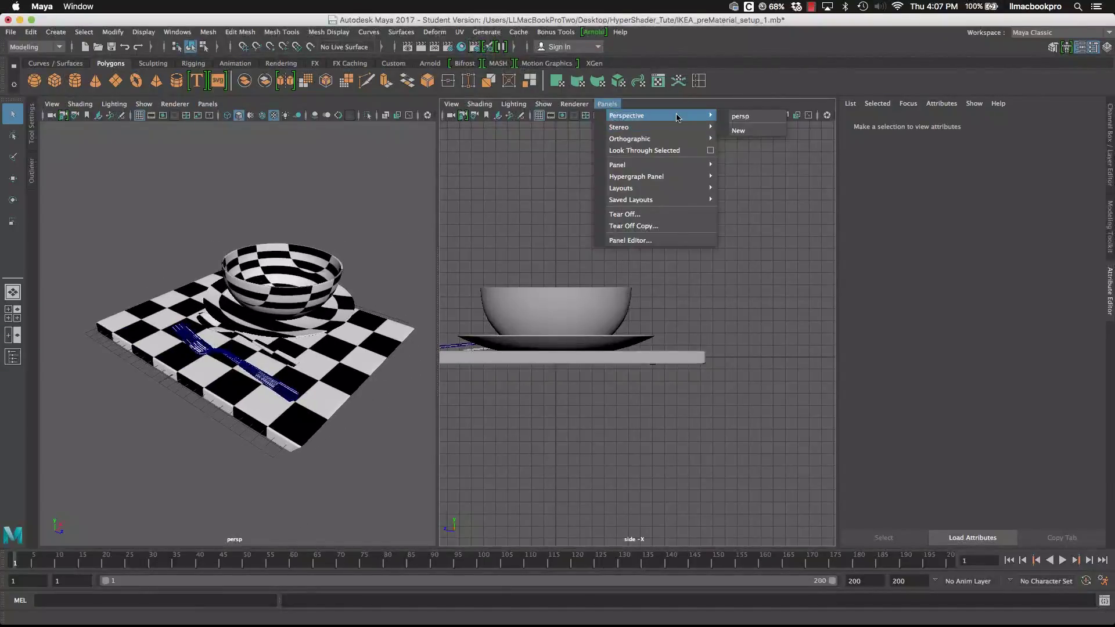
{"action": "left_click", "coordinate": [748, 116]}
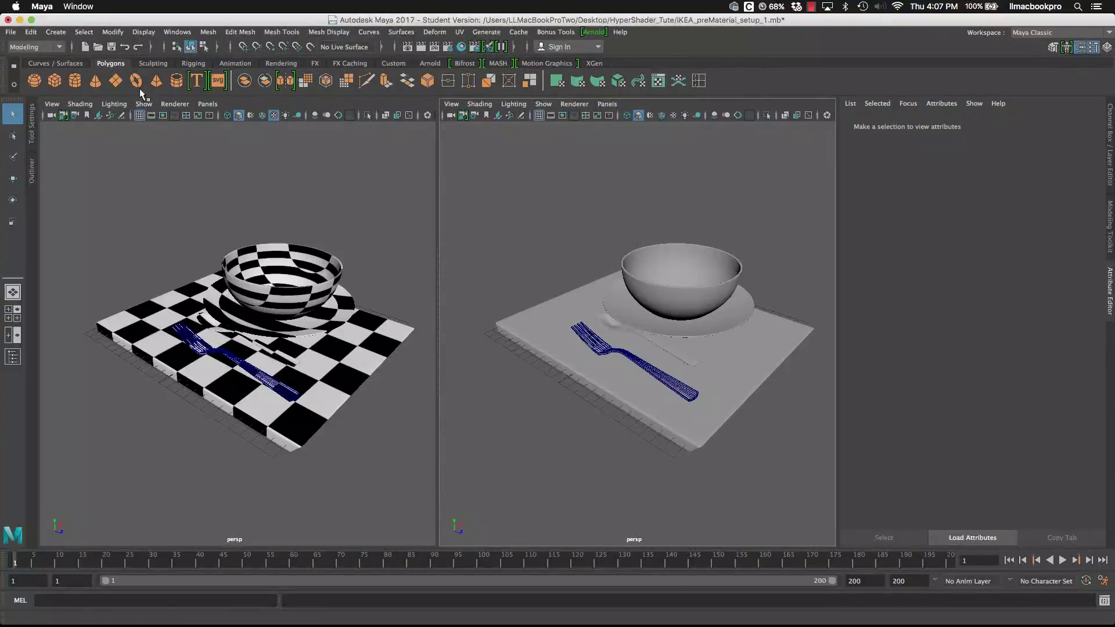
- Load the Hypershade into the left pane and close its Material Viewer and Property Editor
{"action": "left_click", "coordinate": [216, 104]}
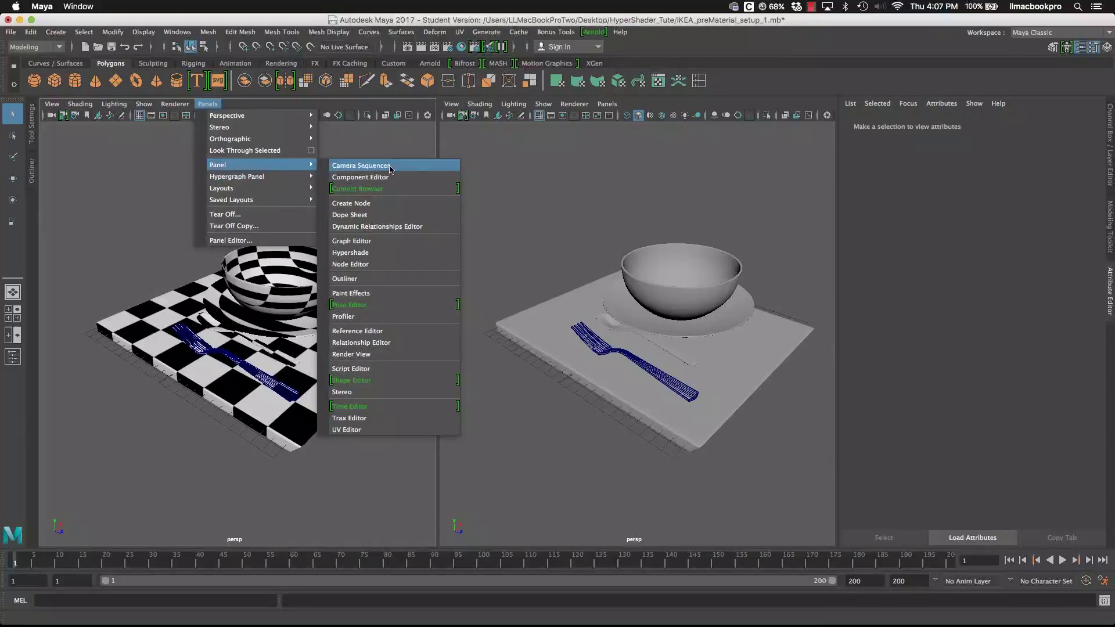
{"action": "left_click", "coordinate": [393, 258]}
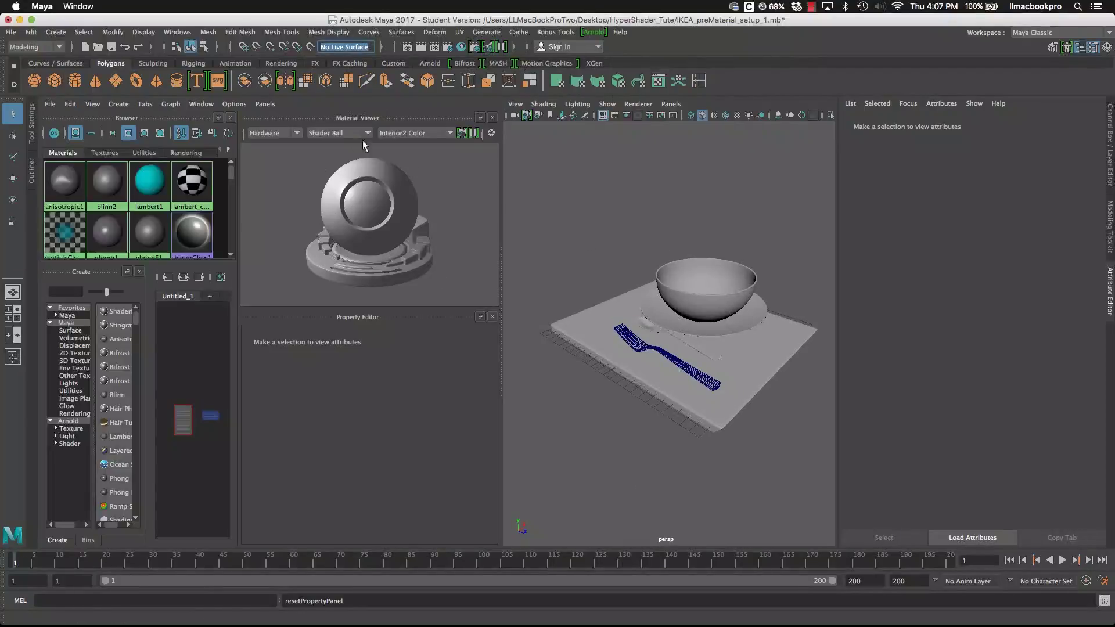
{"action": "left_click", "coordinate": [492, 117]}
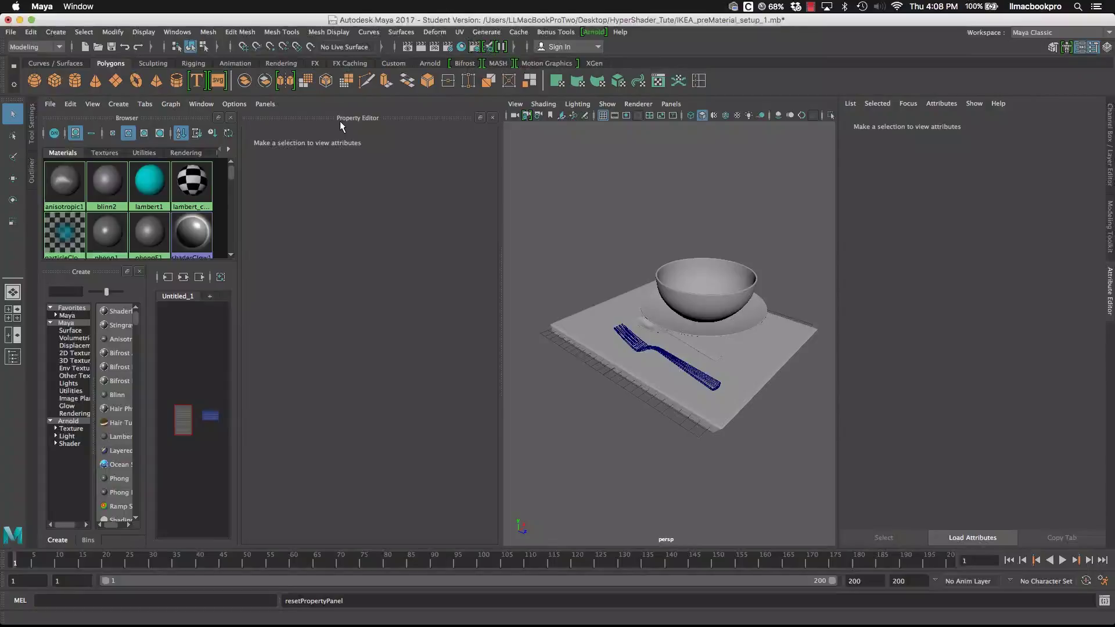
{"action": "left_click", "coordinate": [492, 117]}
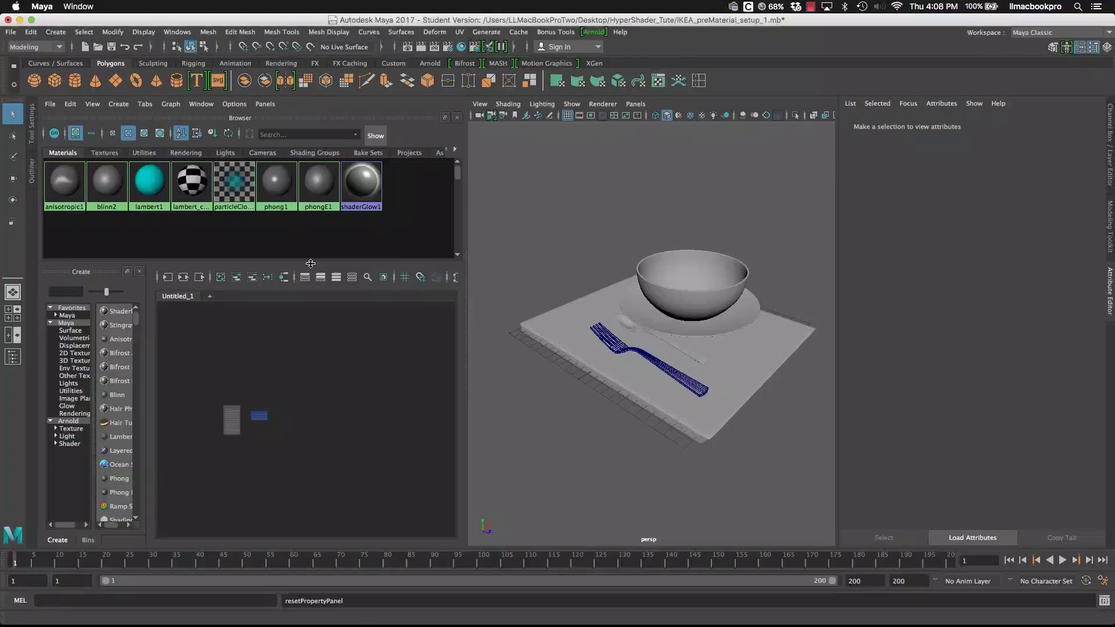
- Enlarge the material browser and creatable-node list, and orbit closer to the bowl, plate and fork
{"action": "left_click_drag", "start_coordinate": [311, 263], "coordinate": [311, 312]}
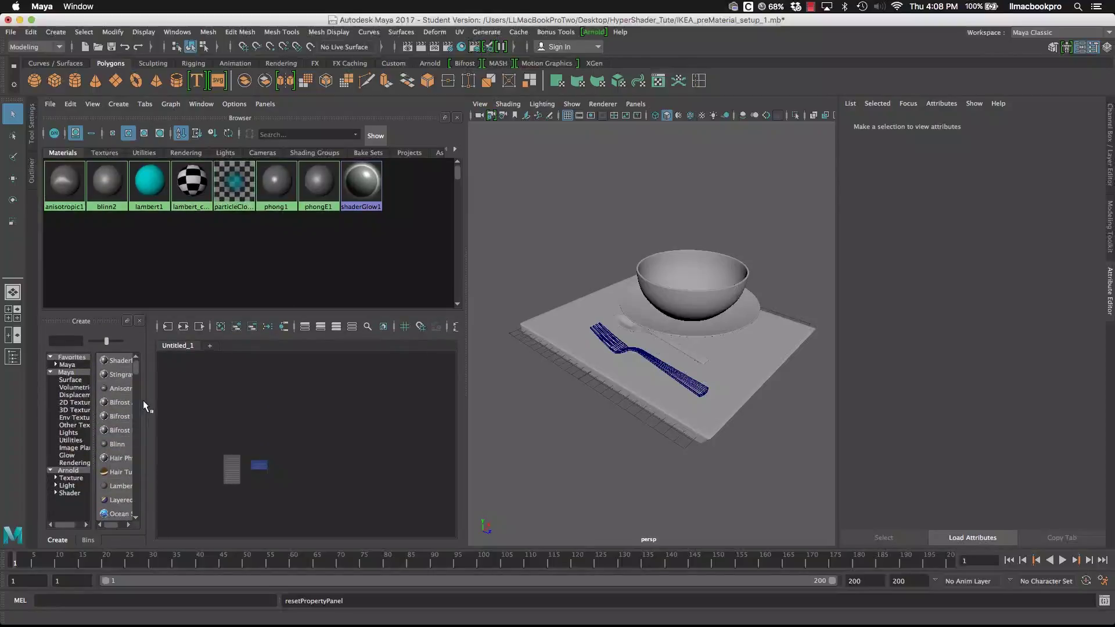
{"action": "left_click_drag", "start_coordinate": [147, 399], "coordinate": [197, 389]}
{"action": "left_click_drag", "start_coordinate": [621, 348], "coordinate": [699, 325], "text": "alt"}
{"action": "scroll", "coordinate": [699, 325], "scroll_direction": "up", "scroll_amount": 8}
{"action": "scroll", "coordinate": [722, 346], "scroll_direction": "down", "scroll_amount": 4}
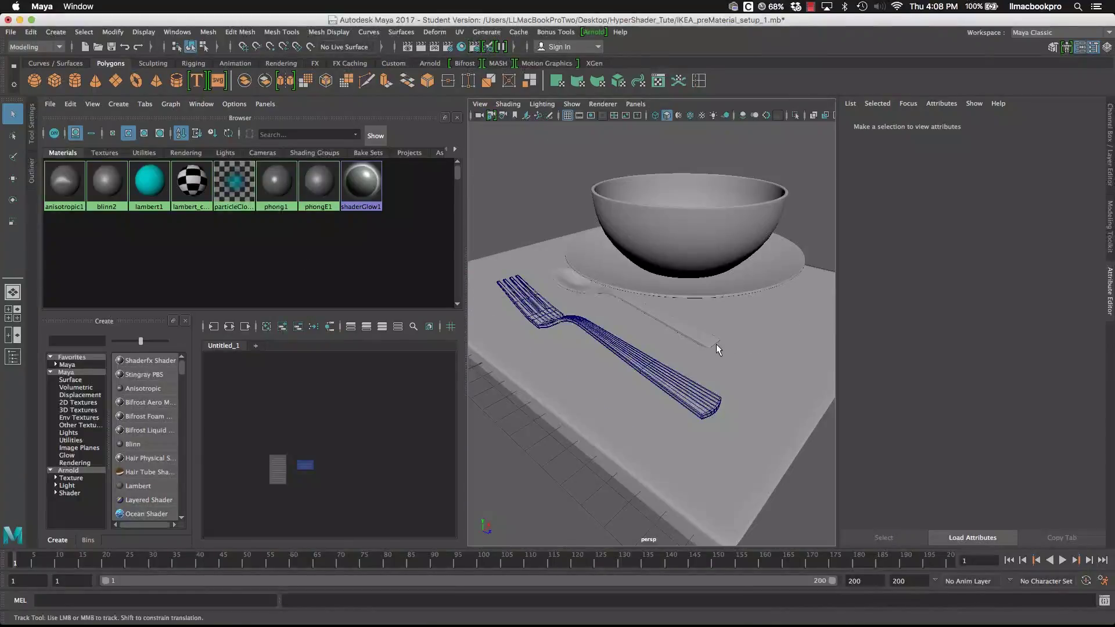
- Select the placemat, then the bowl, then the fork, and bring up Assign New Material
{"action": "left_click", "coordinate": [521, 384]}
{"action": "scroll", "coordinate": [521, 384], "scroll_direction": "down", "scroll_amount": 5}
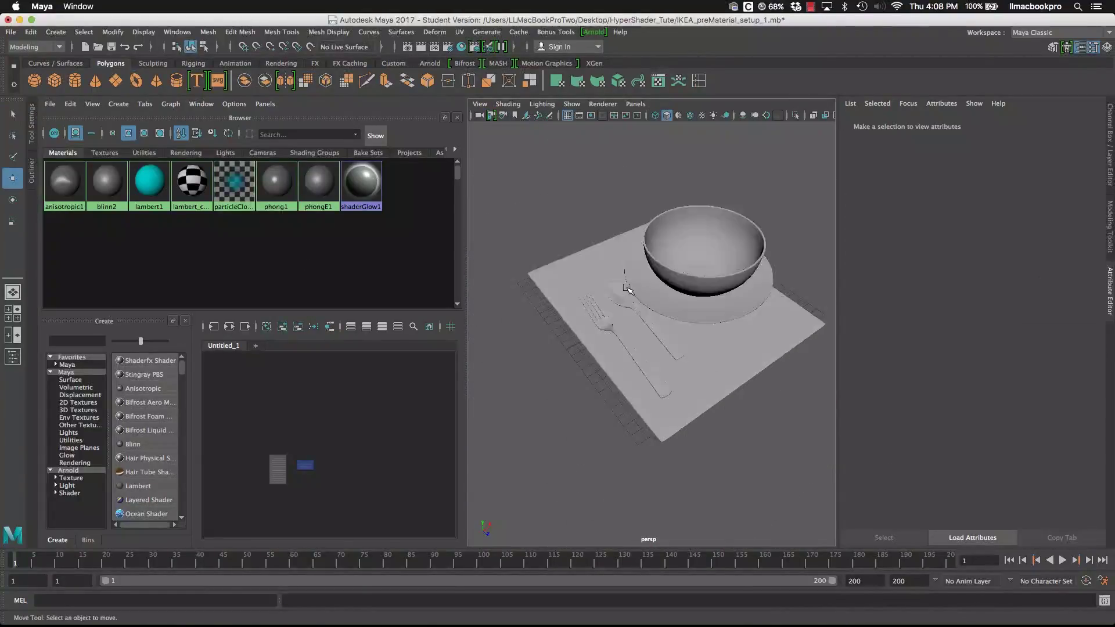
{"action": "key", "text": "w"}
{"action": "left_click_drag", "start_coordinate": [580, 325], "coordinate": [673, 303], "text": "alt"}
{"action": "scroll", "coordinate": [670, 305], "scroll_direction": "up", "scroll_amount": 6}
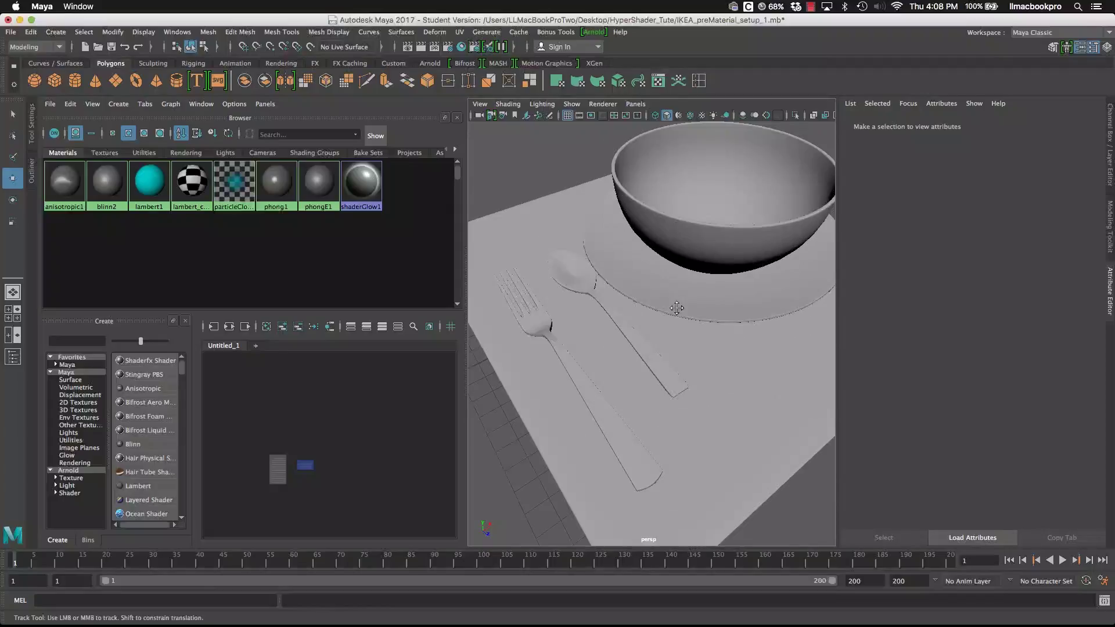
{"action": "left_click", "coordinate": [652, 210]}
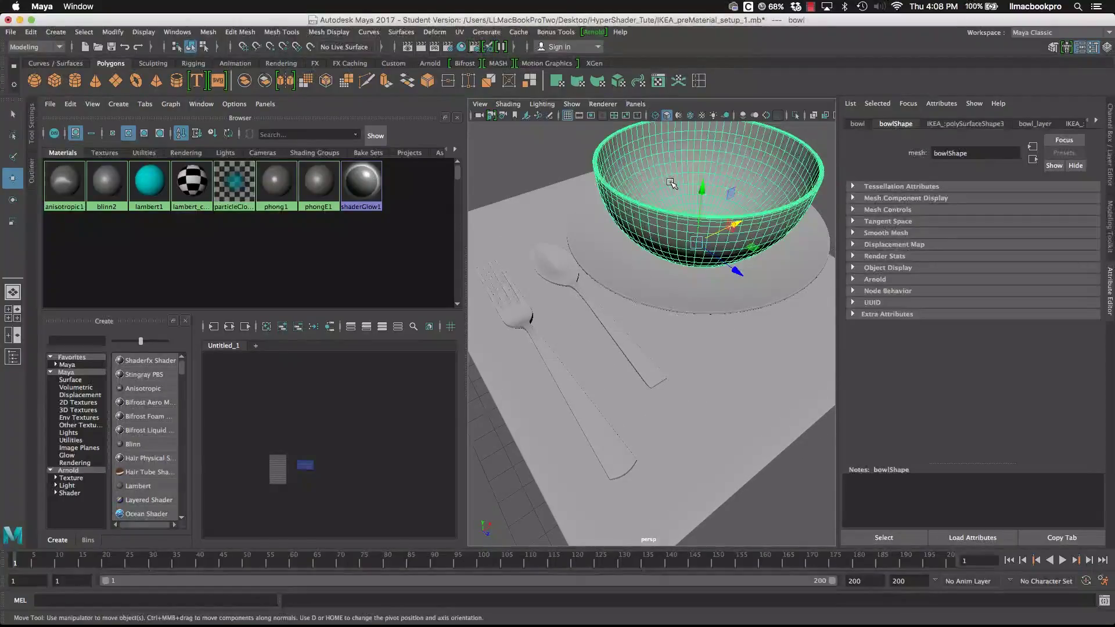
{"action": "left_click", "coordinate": [522, 321]}
{"action": "right_click_drag", "start_coordinate": [514, 280], "coordinate": [530, 580]}
- Filter the Assign New Material dialog to favourite Maya shaders, then close it
{"action": "left_click_drag", "start_coordinate": [447, 190], "coordinate": [443, 87]}
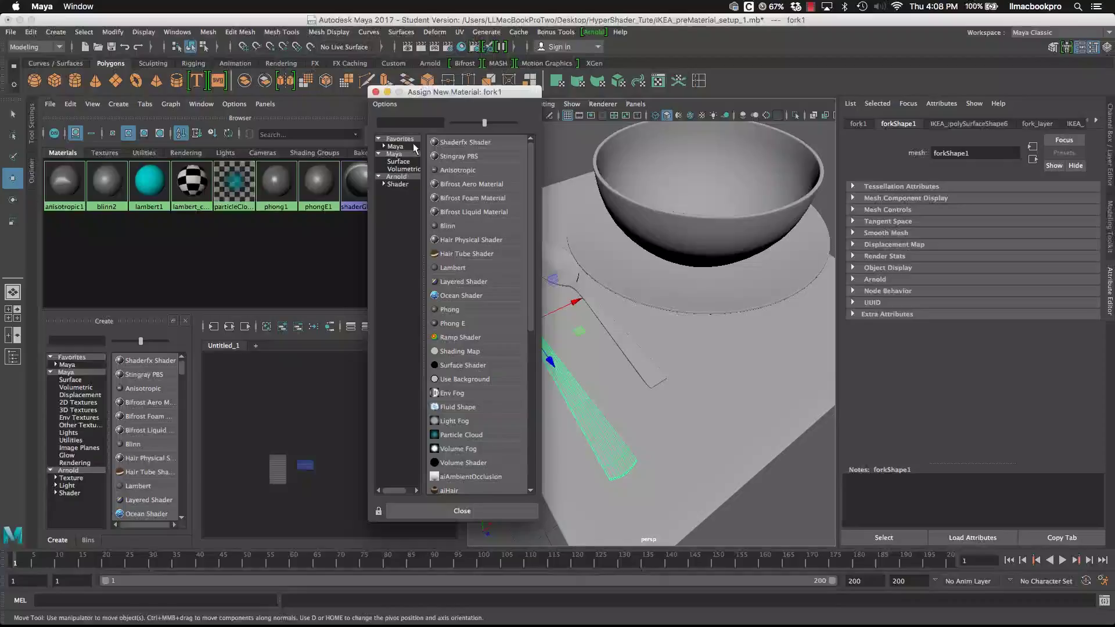
{"action": "left_click", "coordinate": [396, 147]}
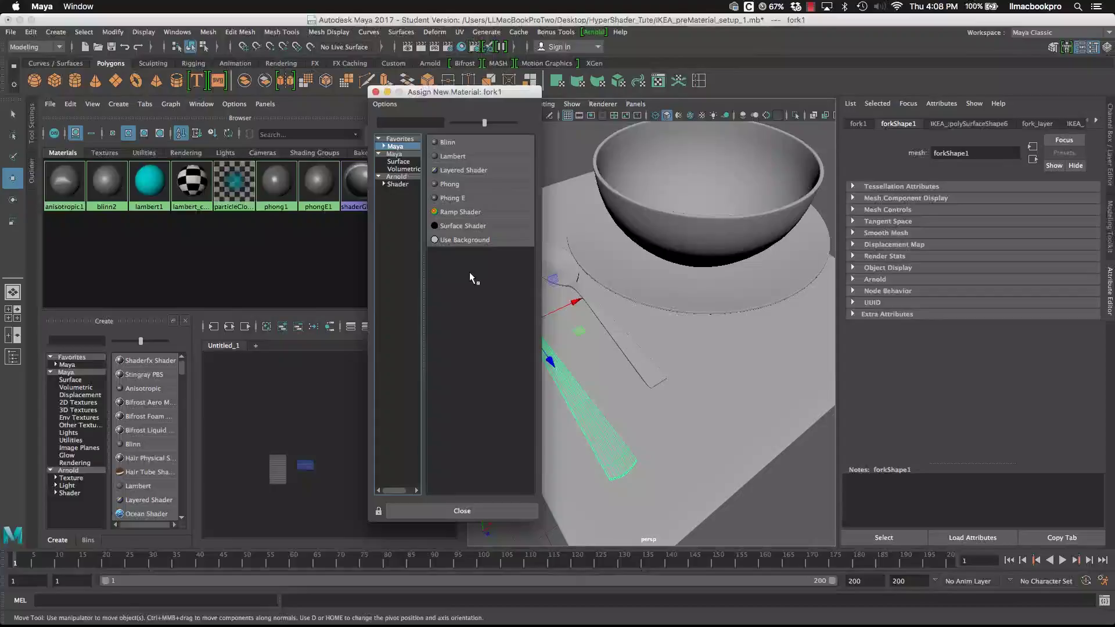
{"action": "left_click", "coordinate": [376, 91]}
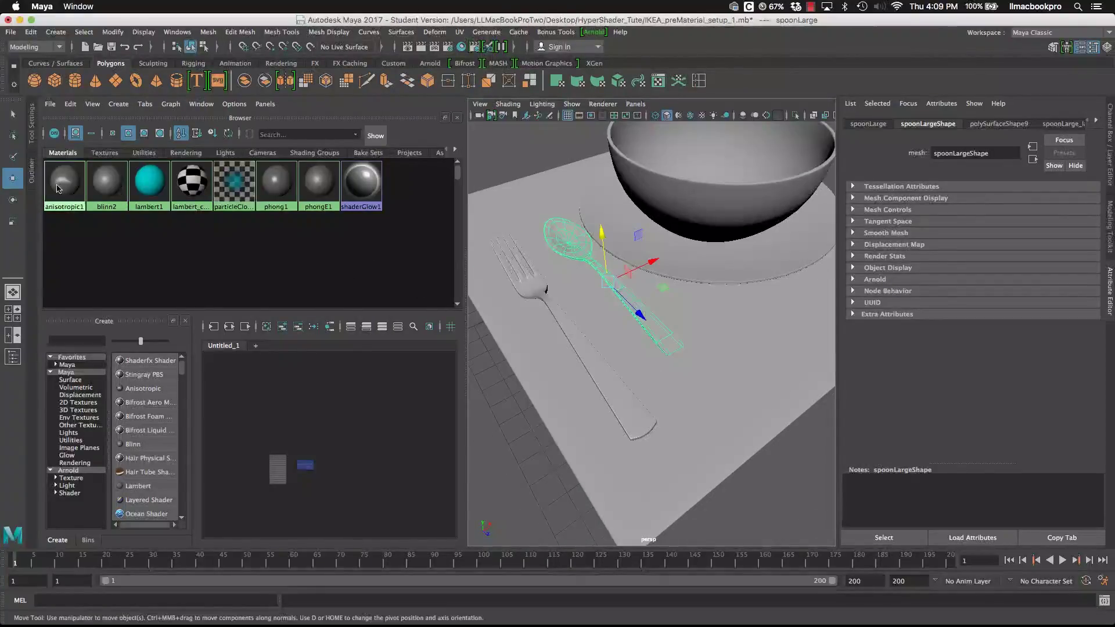
- Assign the existing anisotropic1 material to the selected large spoon
{"action": "right_click", "coordinate": [57, 188]}
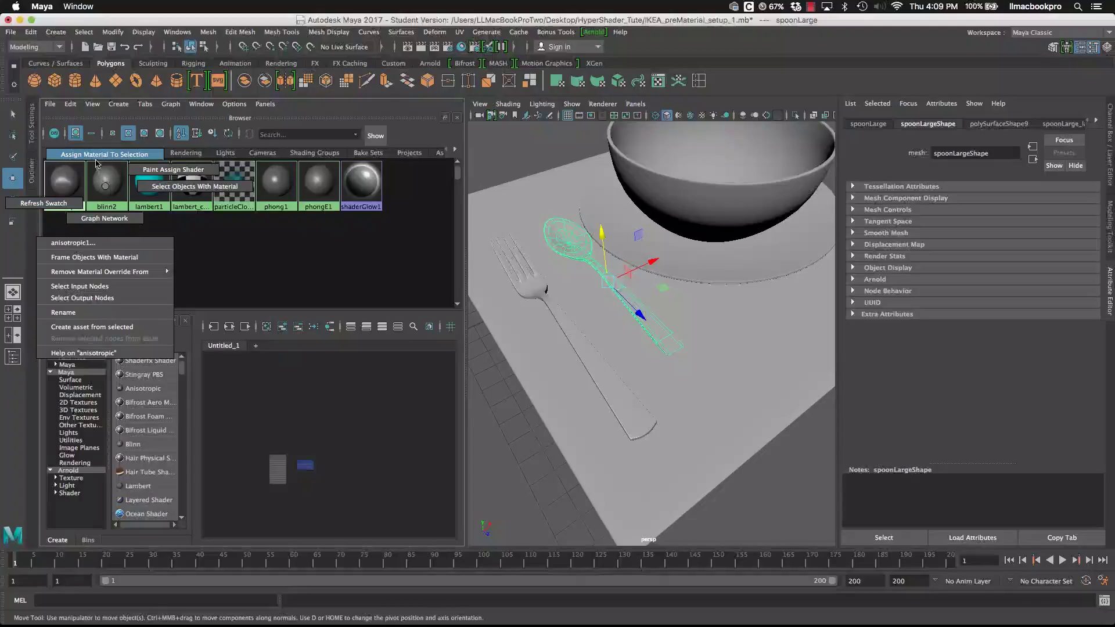
{"action": "left_click", "coordinate": [129, 154]}
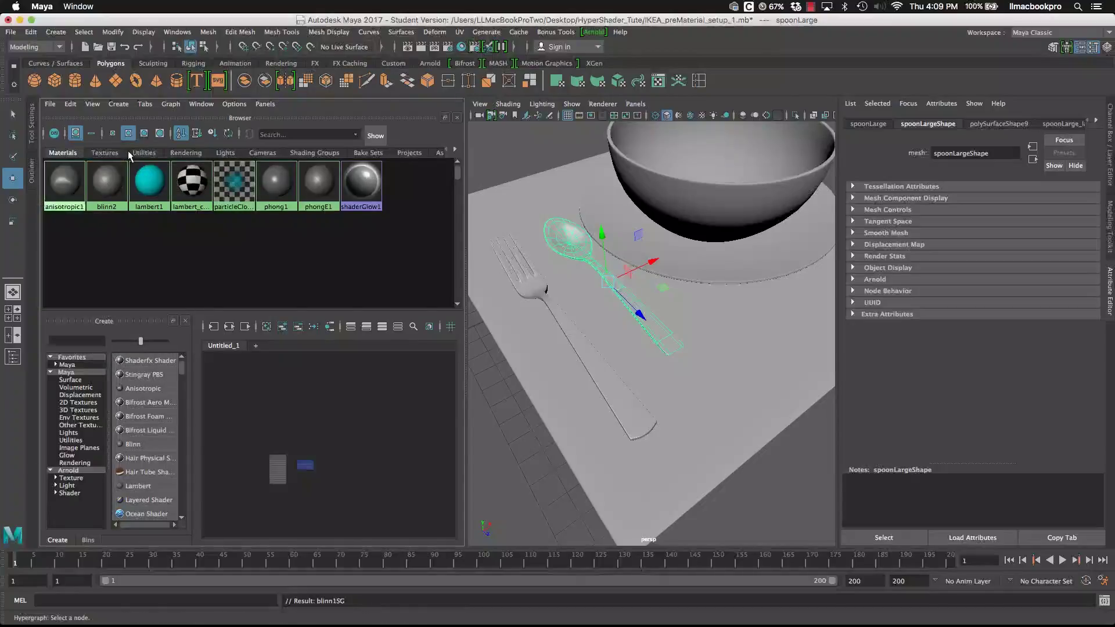
{"action": "left_click_drag", "start_coordinate": [622, 277], "coordinate": [676, 299], "text": "alt"}
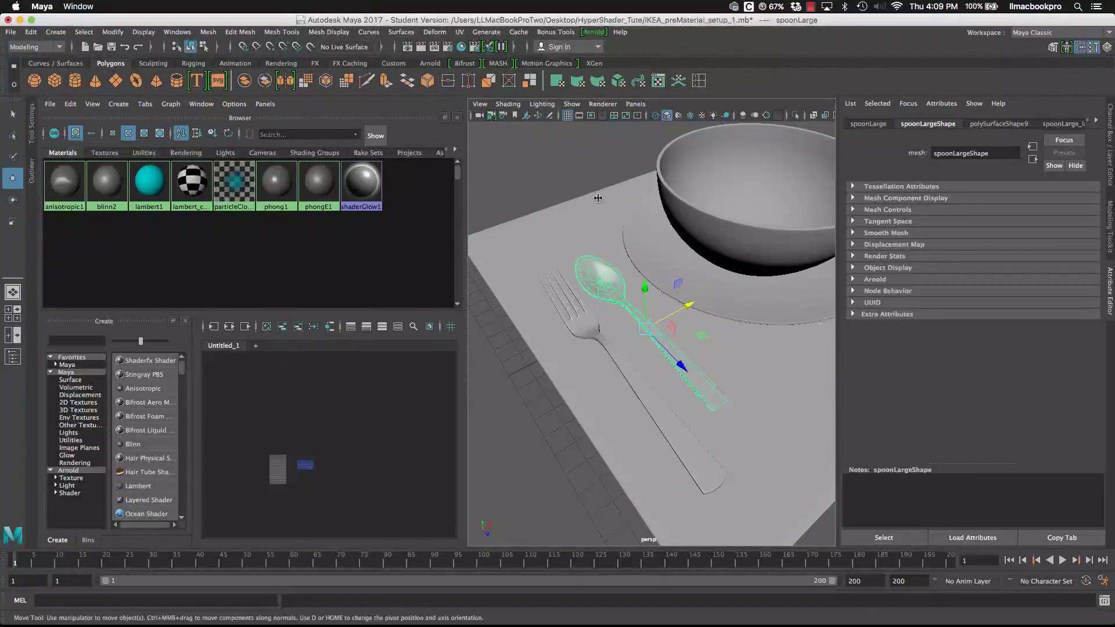
- Frame the chopping board and drop the lambert_checkTest checker material onto it
{"action": "left_click", "coordinate": [656, 360]}
{"action": "right_click_drag", "start_coordinate": [656, 360], "coordinate": [639, 348], "text": "alt"}
{"action": "left_click_drag", "start_coordinate": [639, 348], "coordinate": [659, 356], "text": "alt"}
{"action": "right_click_drag", "start_coordinate": [659, 356], "coordinate": [271, 276], "text": "alt"}
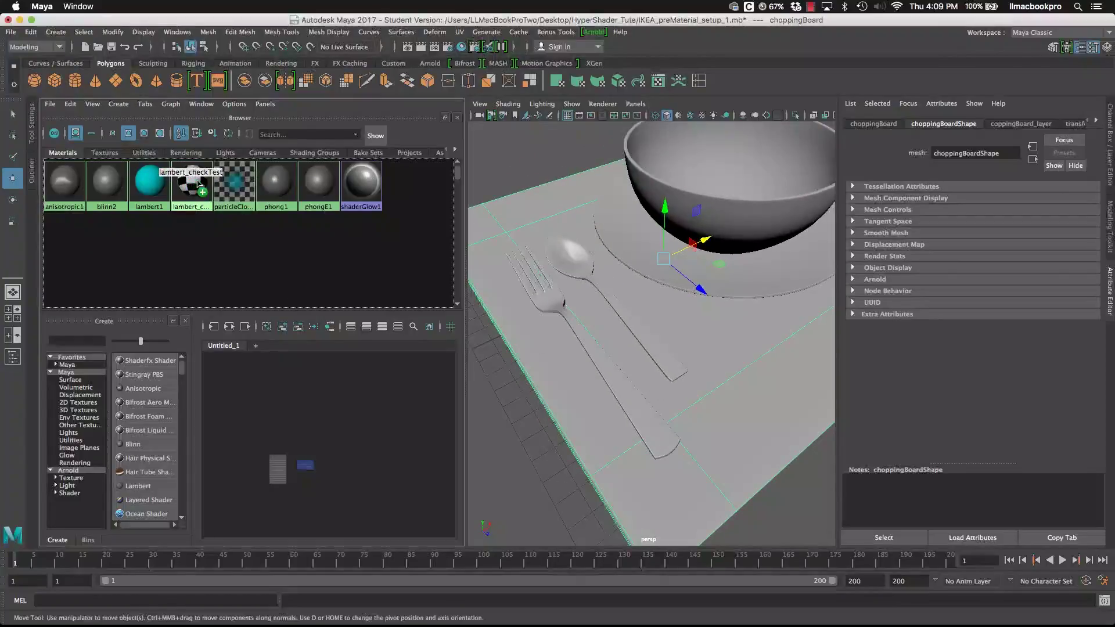
{"action": "middle_click_drag", "start_coordinate": [191, 186], "coordinate": [551, 210]}
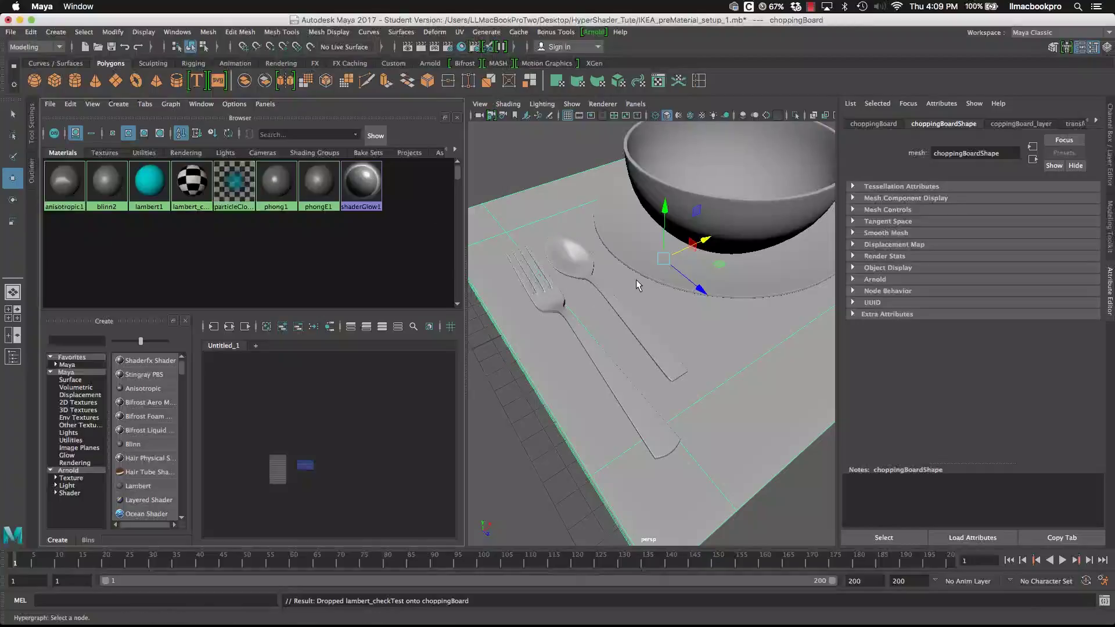
{"action": "scroll", "coordinate": [635, 280], "scroll_direction": "down", "scroll_amount": 5}
{"action": "scroll", "coordinate": [639, 281], "scroll_direction": "up", "scroll_amount": 5}
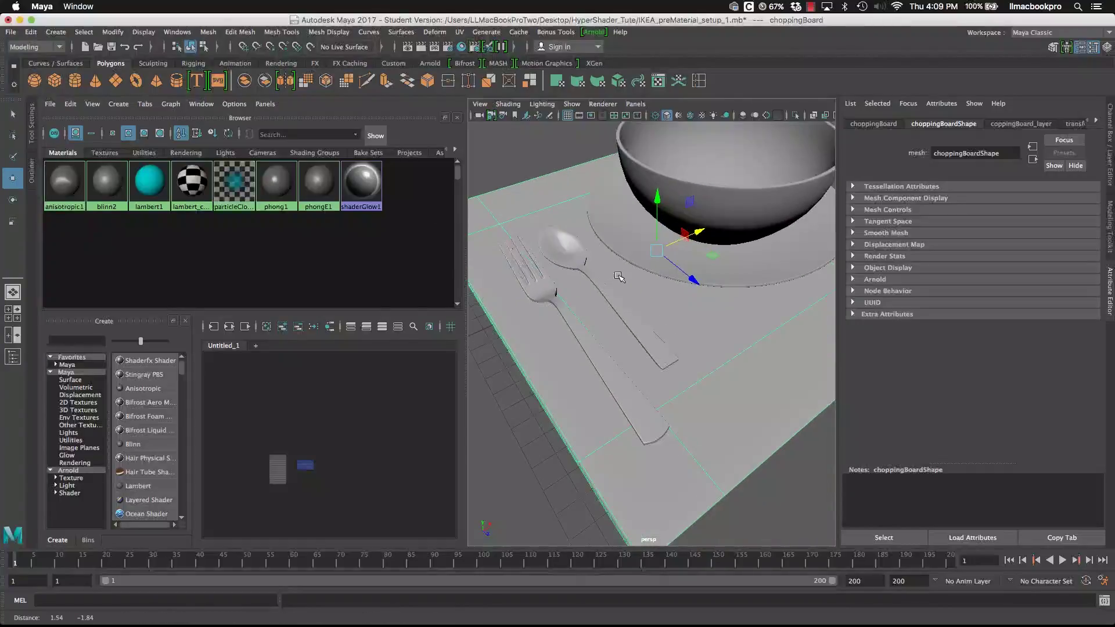
{"action": "scroll", "coordinate": [592, 272], "scroll_direction": "down", "scroll_amount": 5}
{"action": "scroll", "coordinate": [593, 271], "scroll_direction": "up", "scroll_amount": 3}
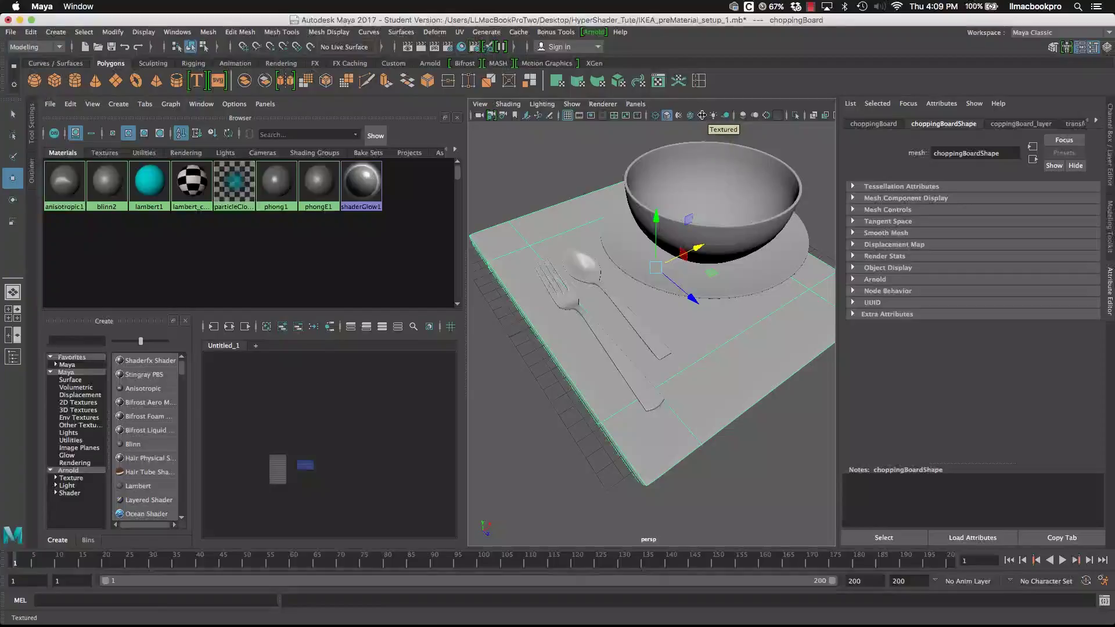
- Turn on textured display, then give the bowl and plate the cyan lambert1 material
{"action": "left_click", "coordinate": [701, 115]}
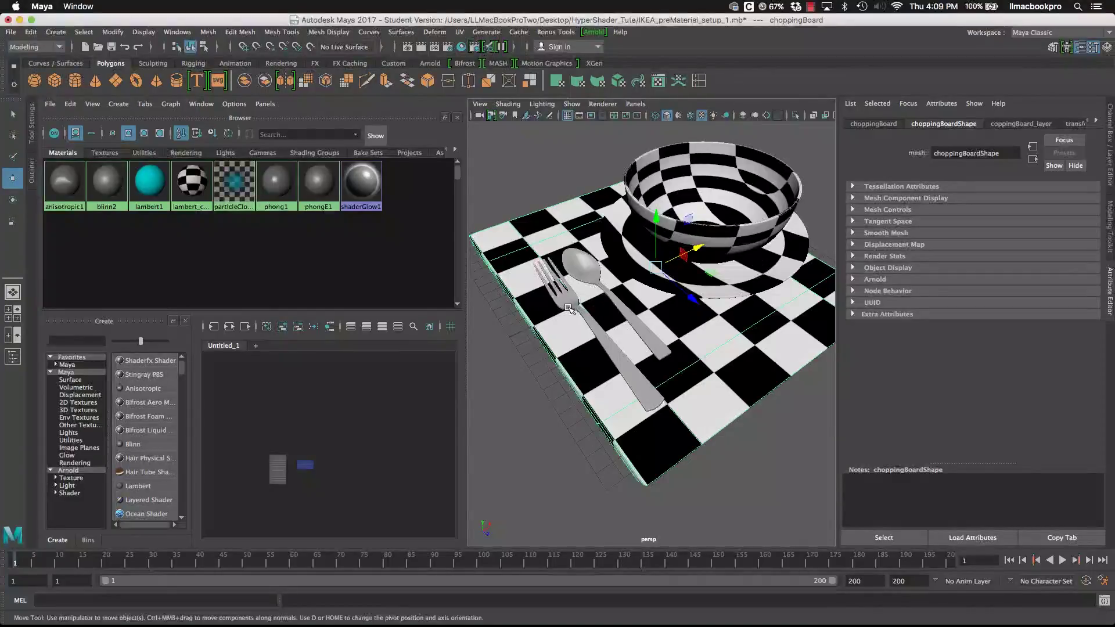
{"action": "right_click_drag", "start_coordinate": [700, 326], "coordinate": [616, 322], "text": "alt"}
{"action": "middle_click_drag", "start_coordinate": [149, 183], "coordinate": [697, 192]}
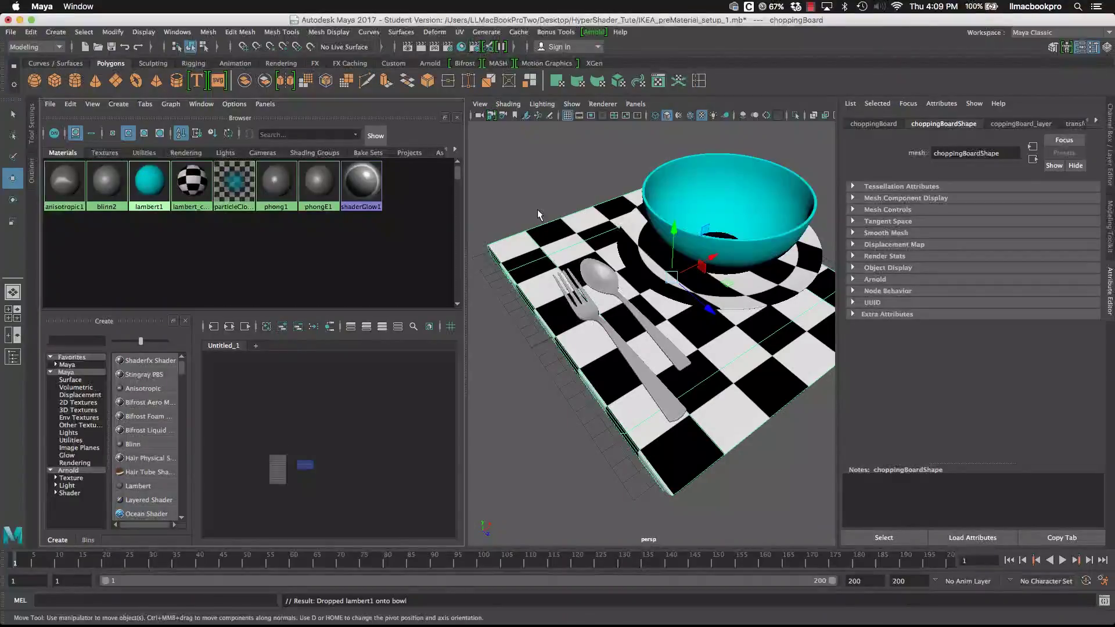
{"action": "middle_click_drag", "start_coordinate": [149, 183], "coordinate": [724, 307]}
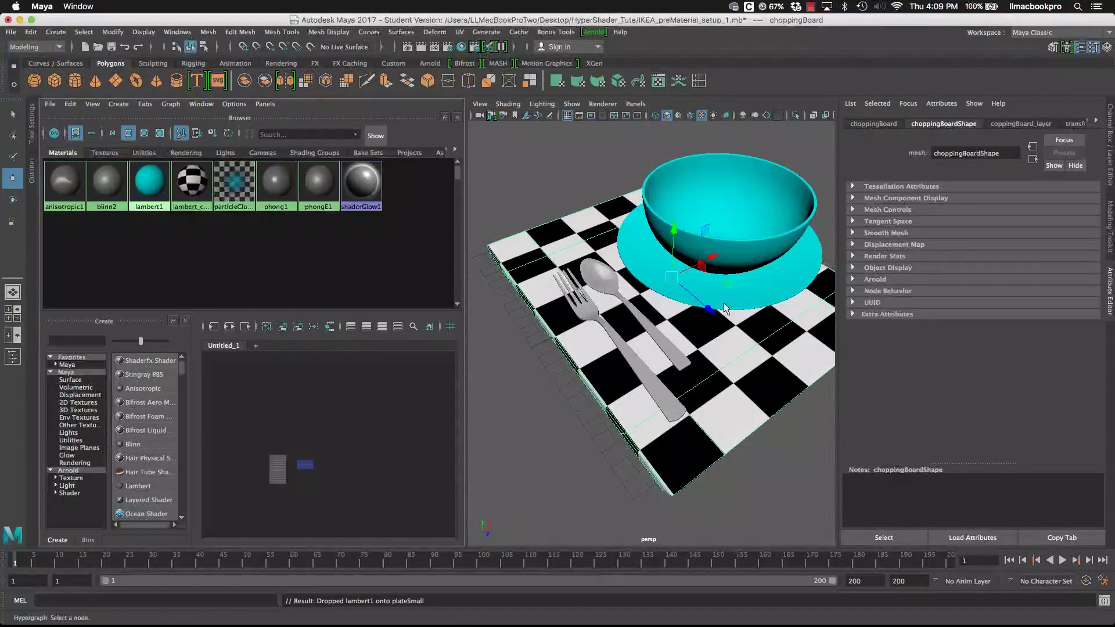
{"action": "mouse_move", "coordinate": [666, 288]}
{"action": "left_mouse_down", "text": "alt"}
{"action": "mouse_move", "coordinate": [668, 325]}
{"action": "mouse_move", "coordinate": [672, 290]}
{"action": "left_mouse_up", "text": "alt"}
{"action": "scroll", "coordinate": [685, 322], "scroll_direction": "up", "scroll_amount": 6}
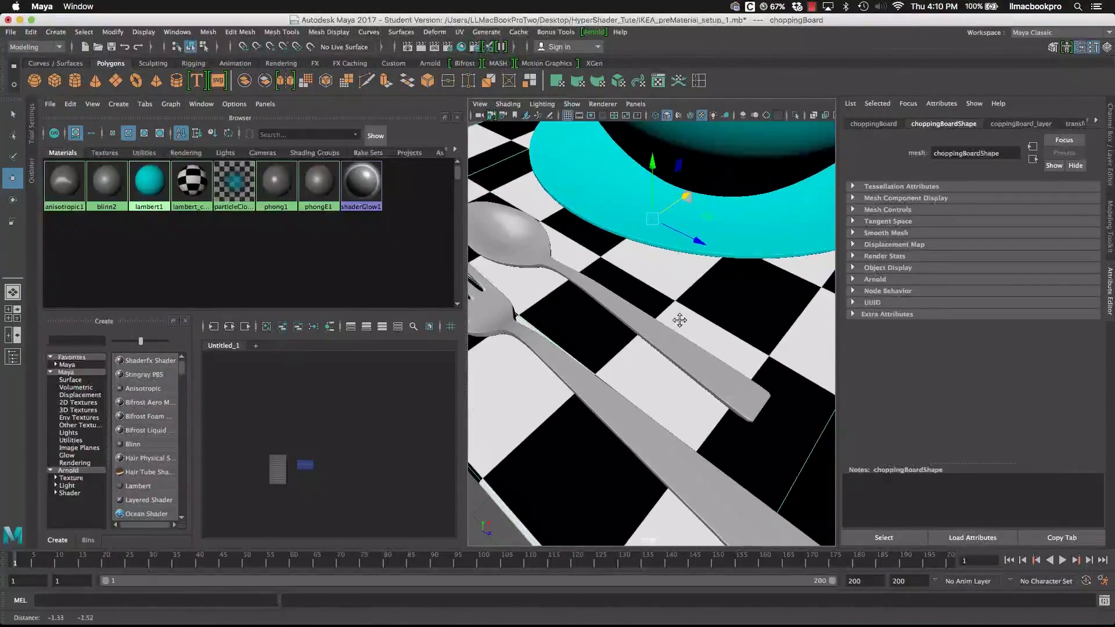
{"action": "scroll", "coordinate": [701, 329], "scroll_direction": "down", "scroll_amount": 6}
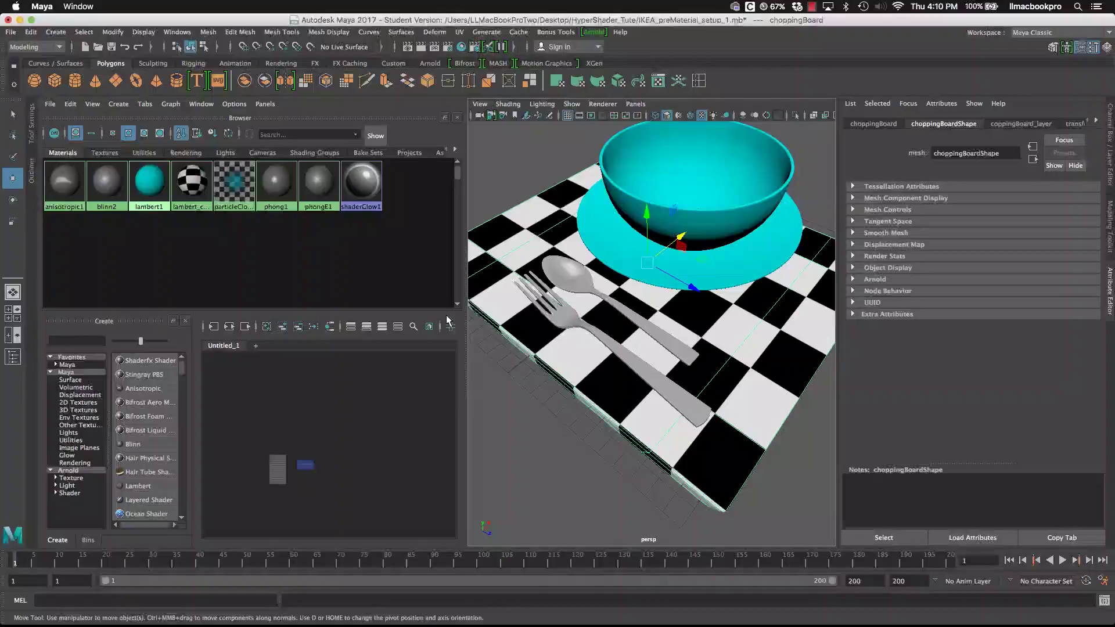
- Graph the bowl's lambert1 material network in the Hypershade and reposition the lambert1 node
{"action": "left_click", "coordinate": [682, 230]}
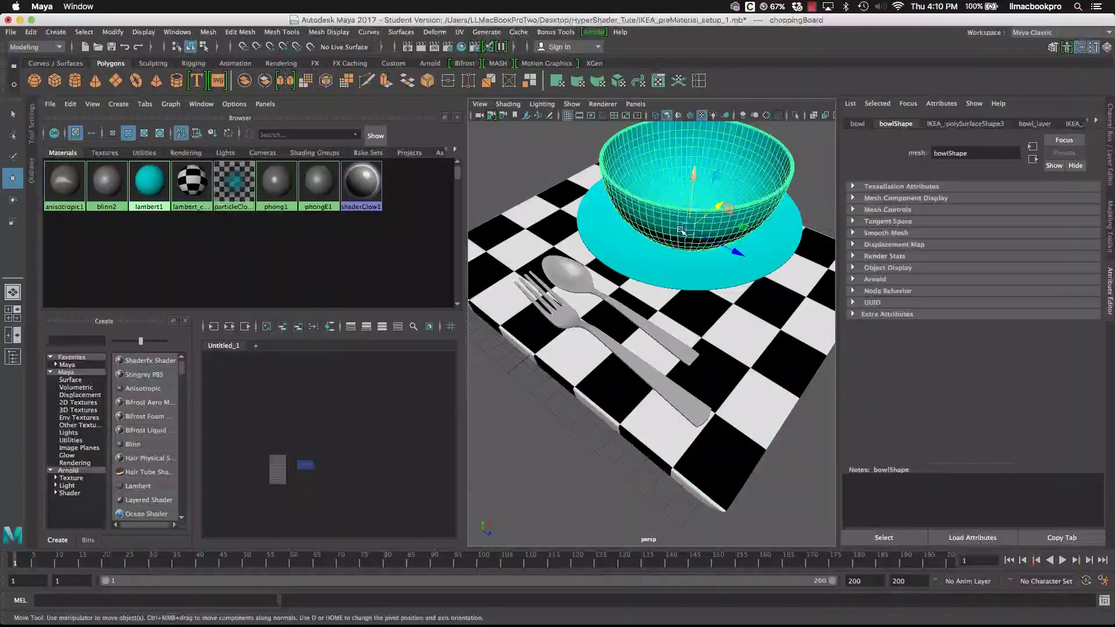
{"action": "left_click", "coordinate": [330, 327]}
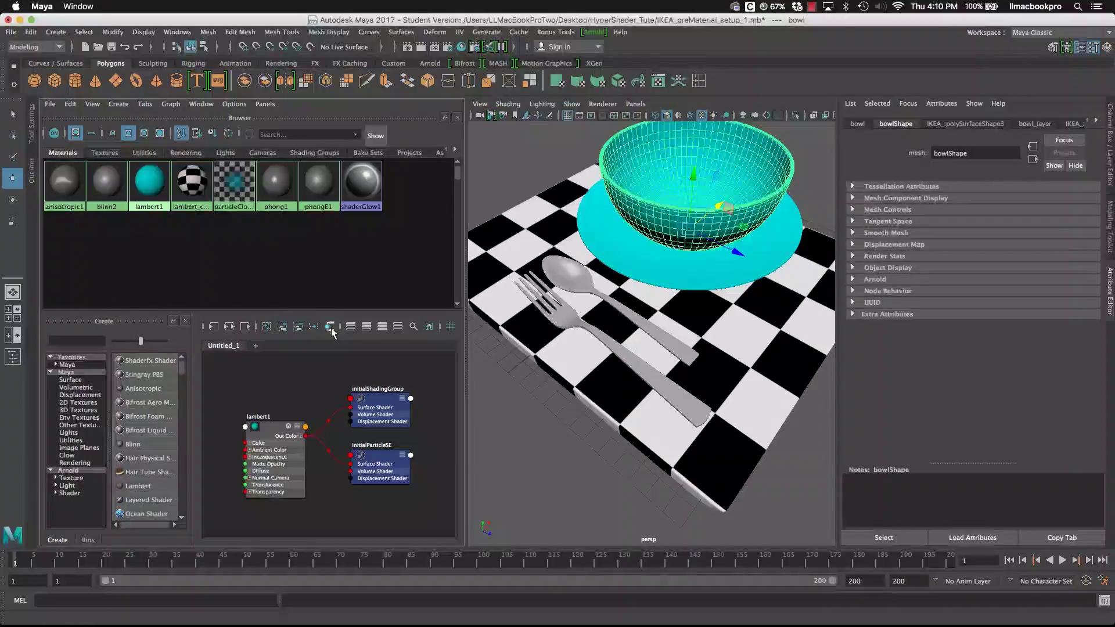
{"action": "left_click", "coordinate": [264, 451]}
{"action": "left_click_drag", "start_coordinate": [264, 452], "coordinate": [267, 424]}
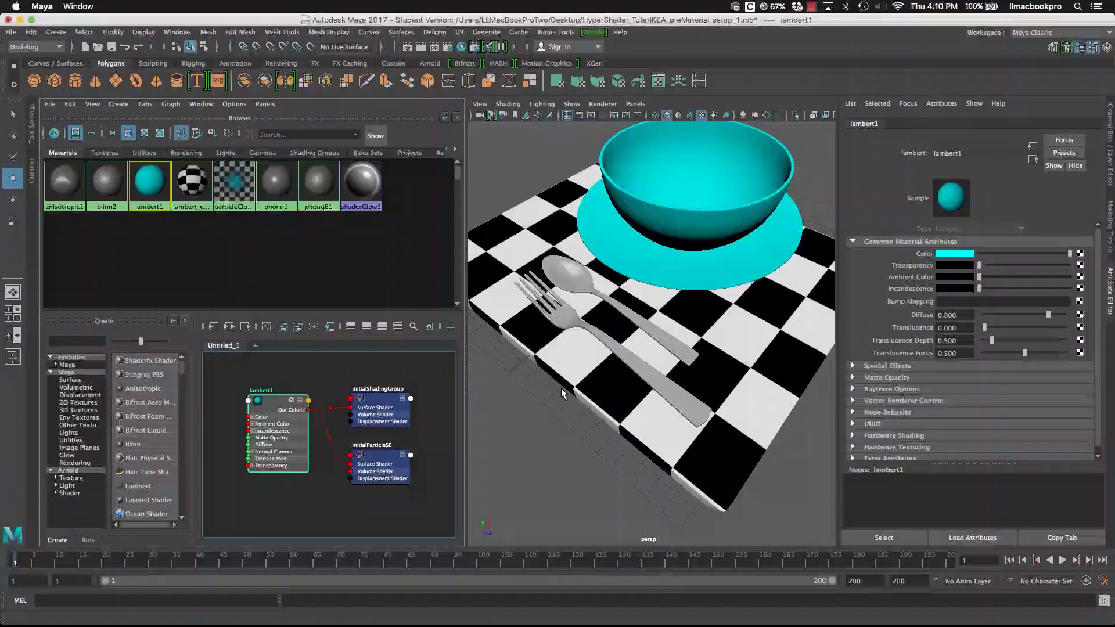
- Clear the selection and adjust the view to show the whole bowl
{"action": "left_click", "coordinate": [598, 342]}
{"action": "left_click", "coordinate": [548, 418]}
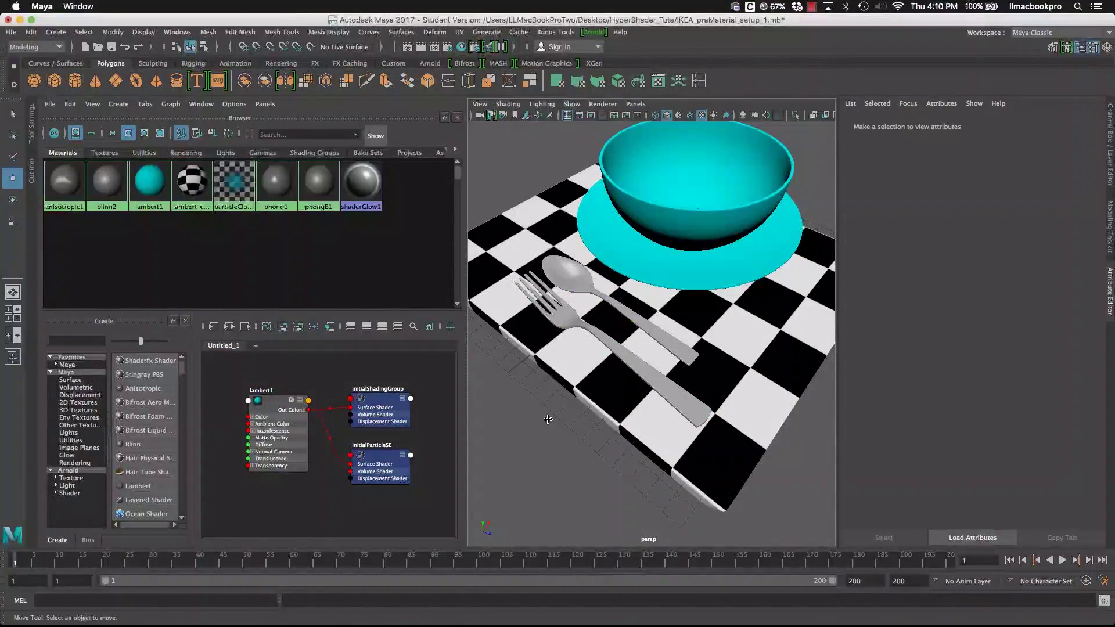
{"action": "scroll", "coordinate": [644, 251], "scroll_direction": "down", "scroll_amount": 5}
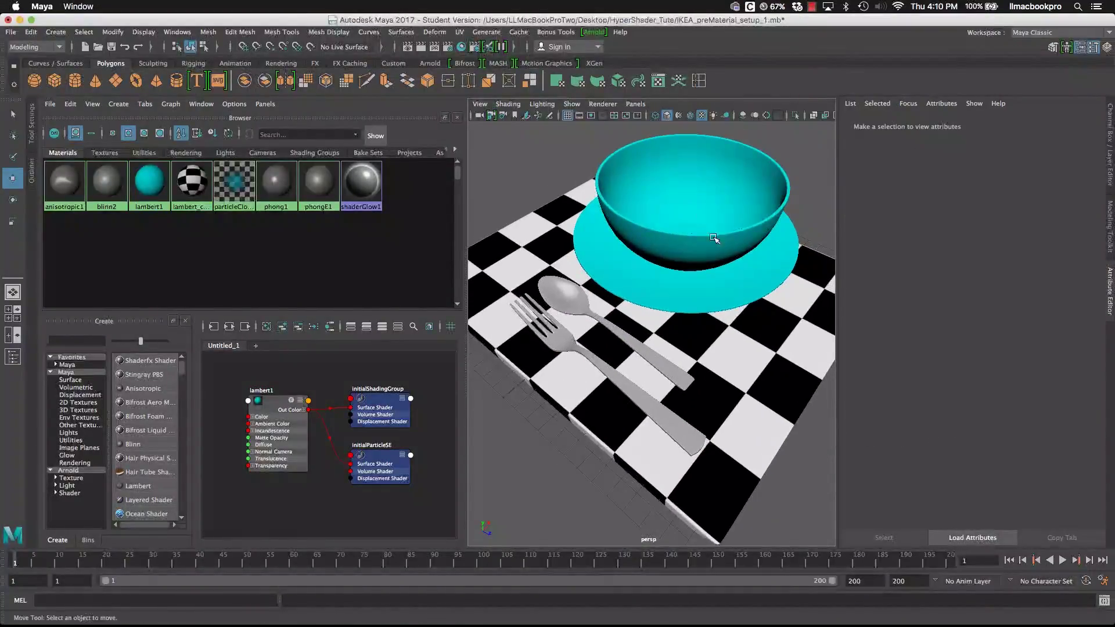
{"action": "scroll", "coordinate": [696, 250], "scroll_direction": "up", "scroll_amount": 8}
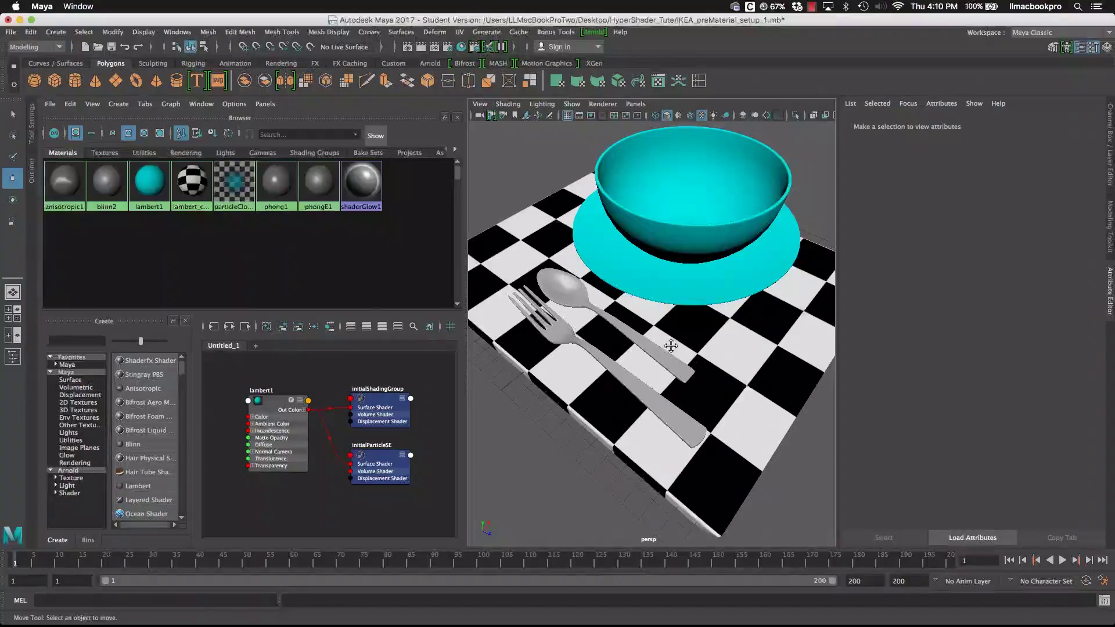
{"action": "middle_click_drag", "start_coordinate": [673, 348], "coordinate": [651, 323], "text": "alt"}
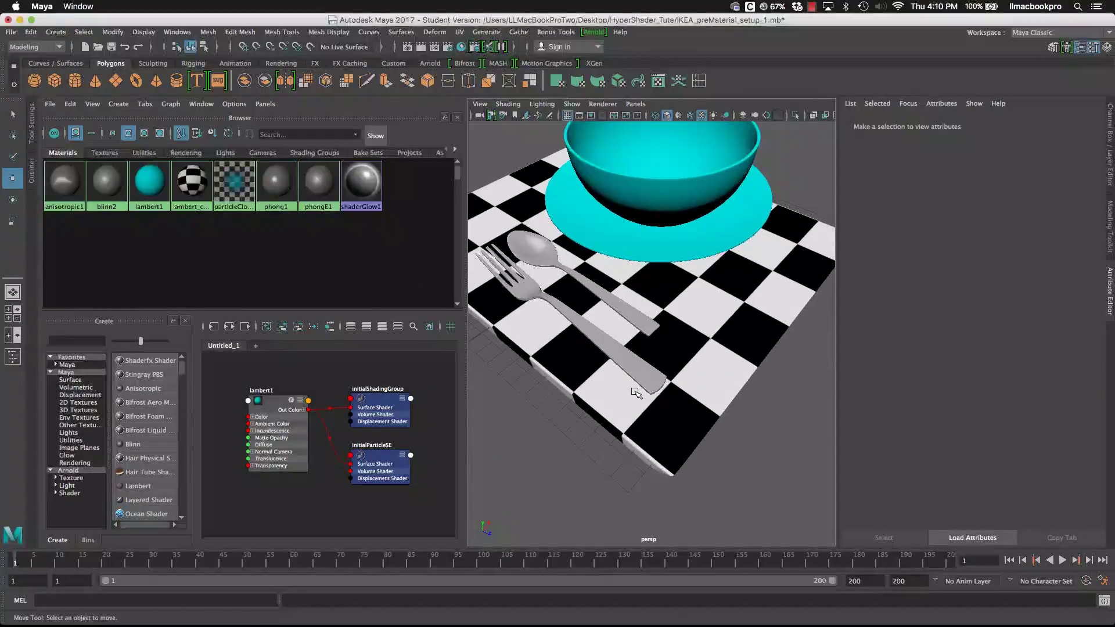
{"action": "left_click_drag", "start_coordinate": [643, 287], "coordinate": [601, 292], "text": "alt"}
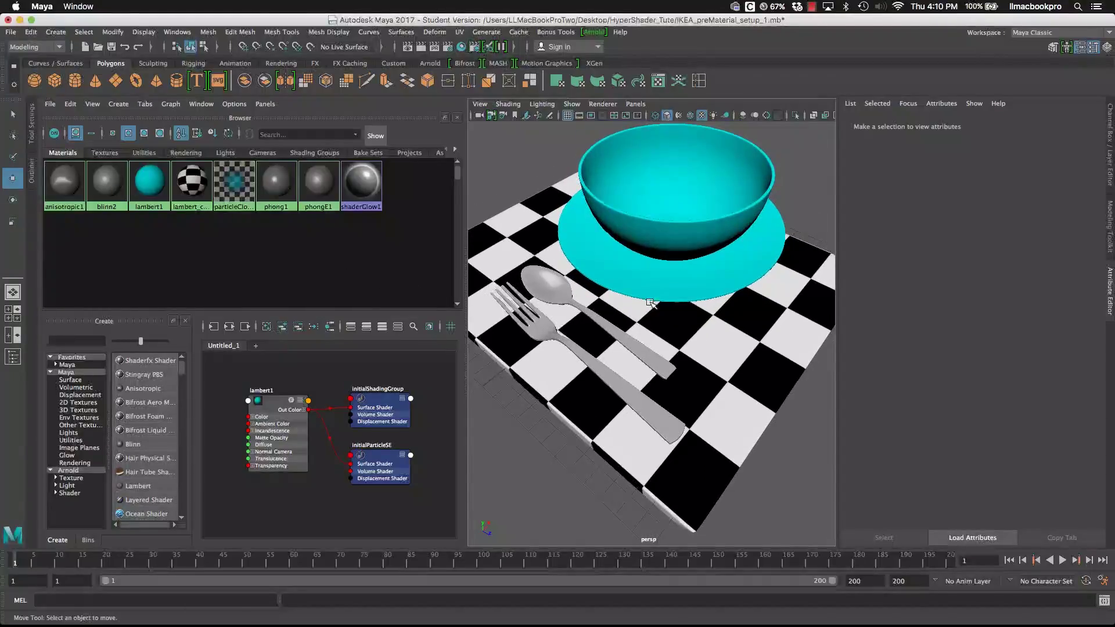